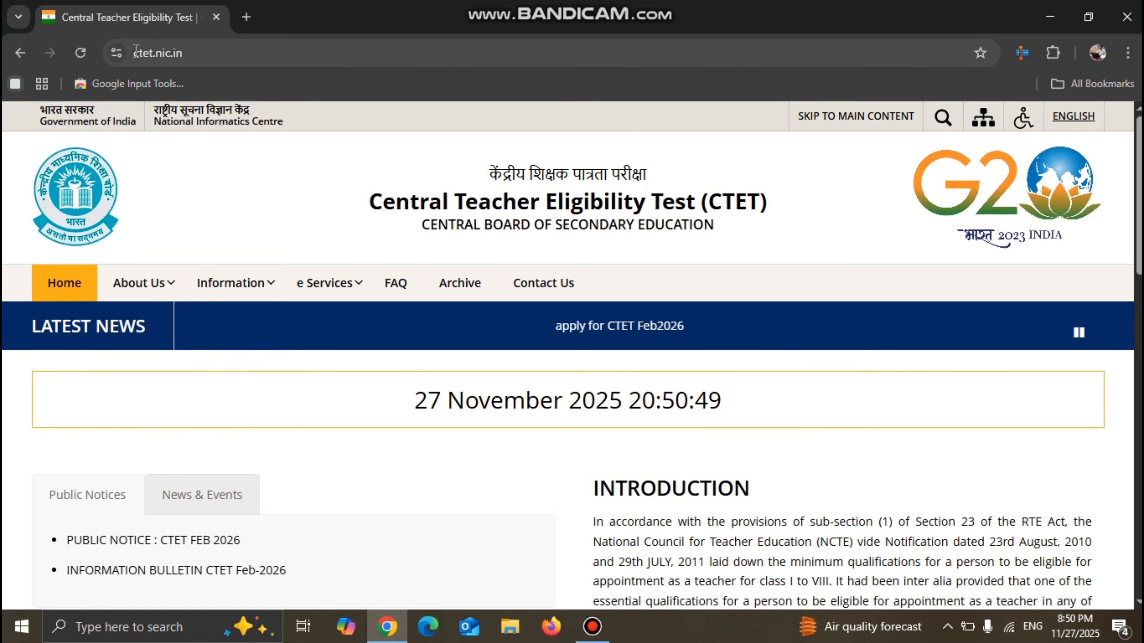
On ctet.nic.in, scroll to Candidate Activity and follow the 'apply for CTET Feb2026' link.
drag(134, 54, 188, 66)
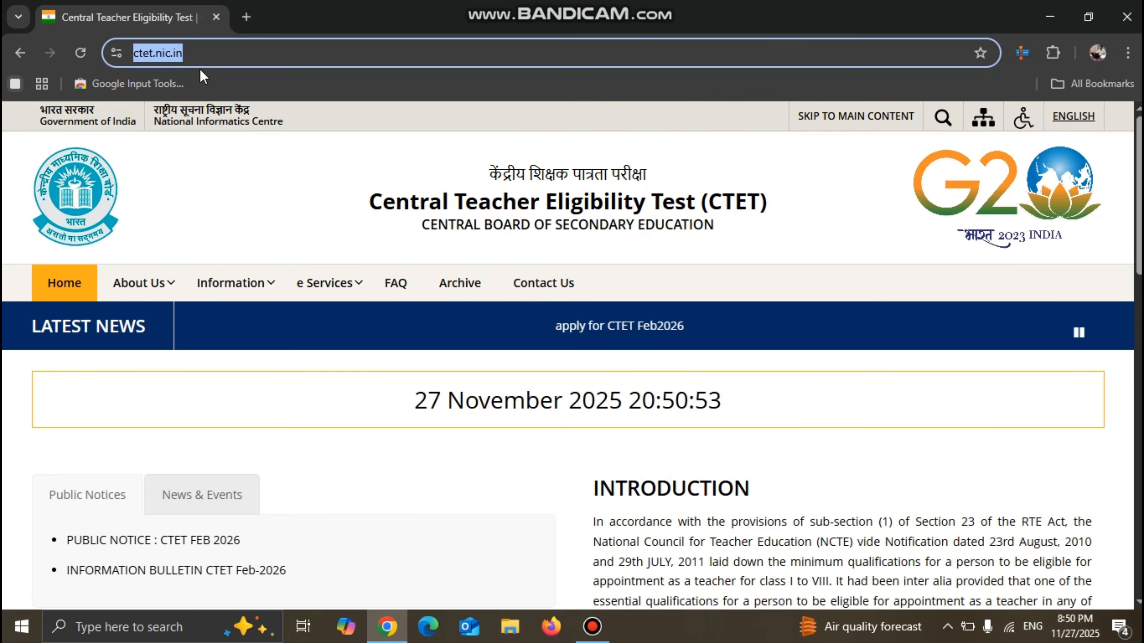
scroll(358, 388, down, 3)
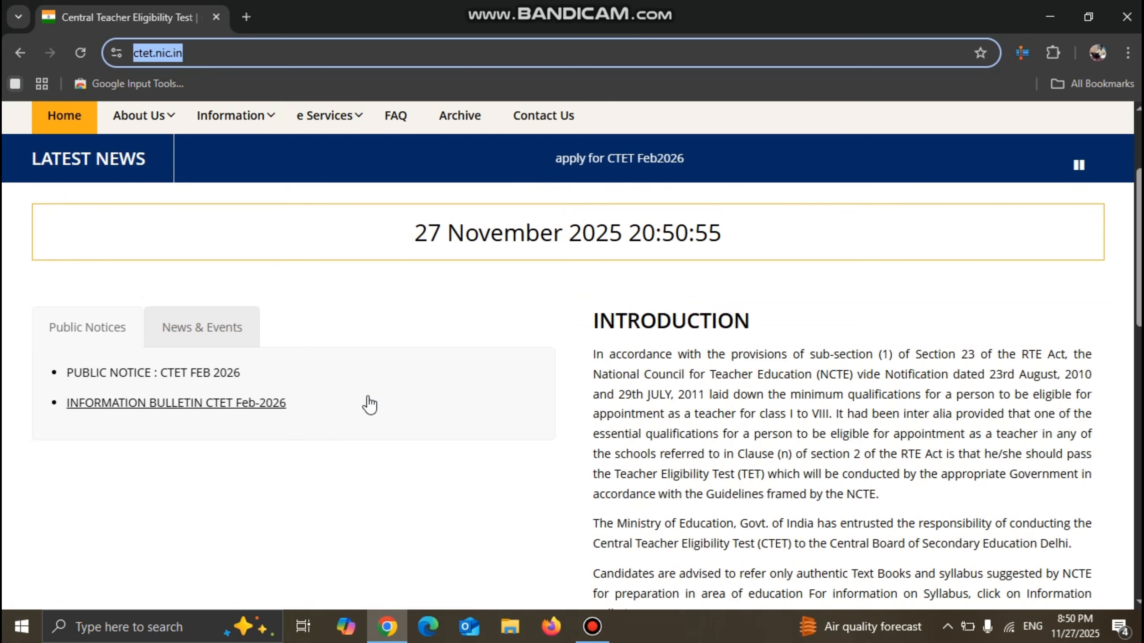
scroll(369, 406, down, 3)
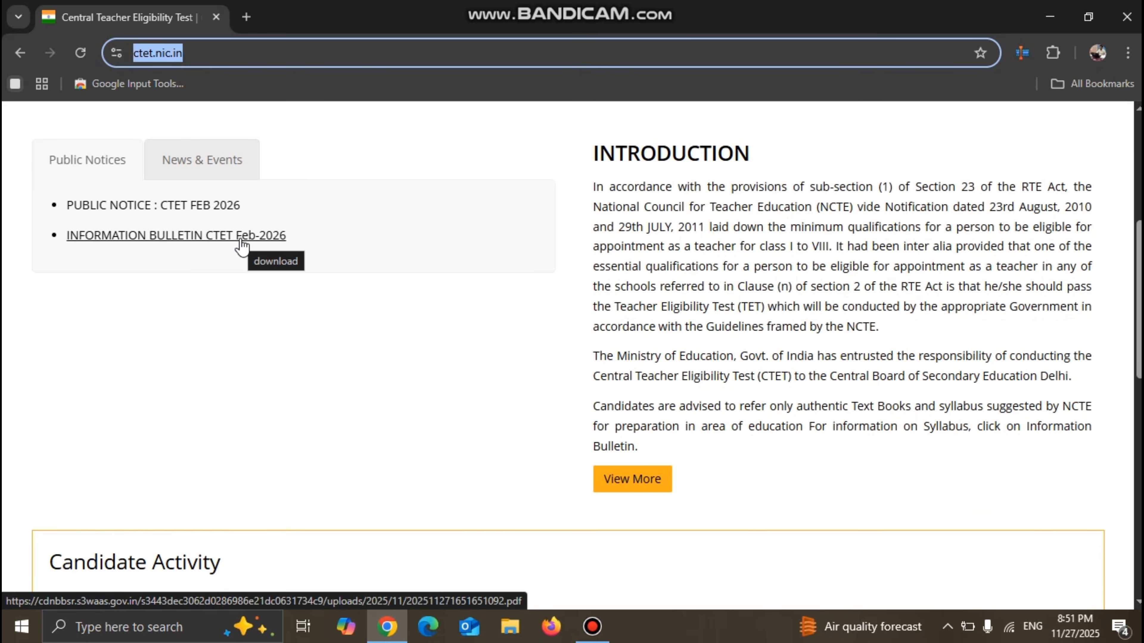
scroll(252, 276, down, 5)
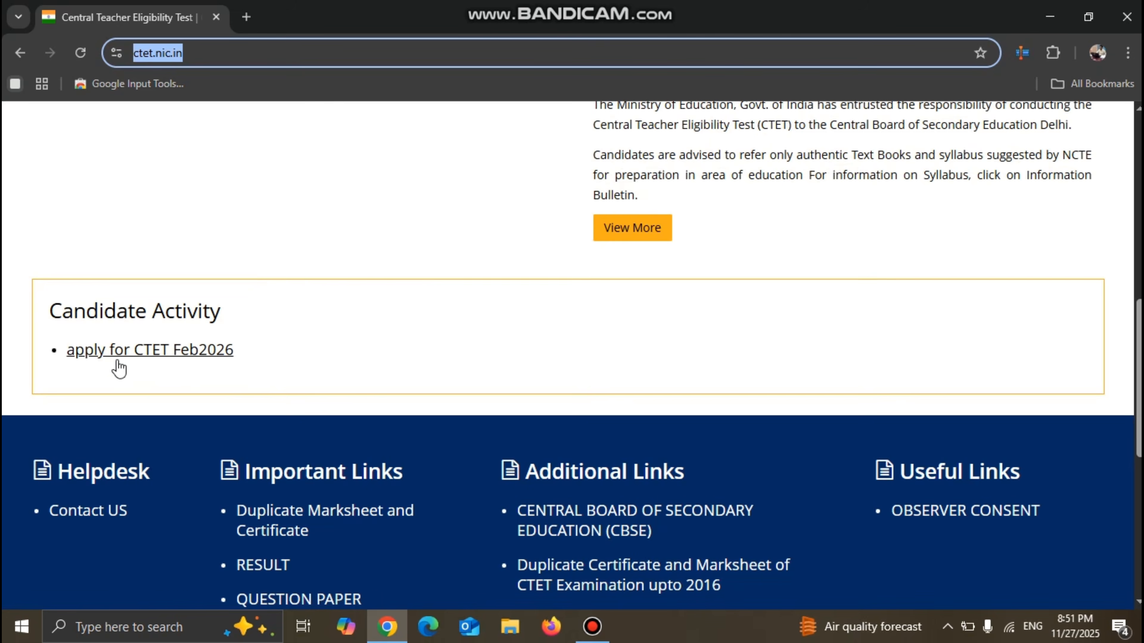
click(230, 359)
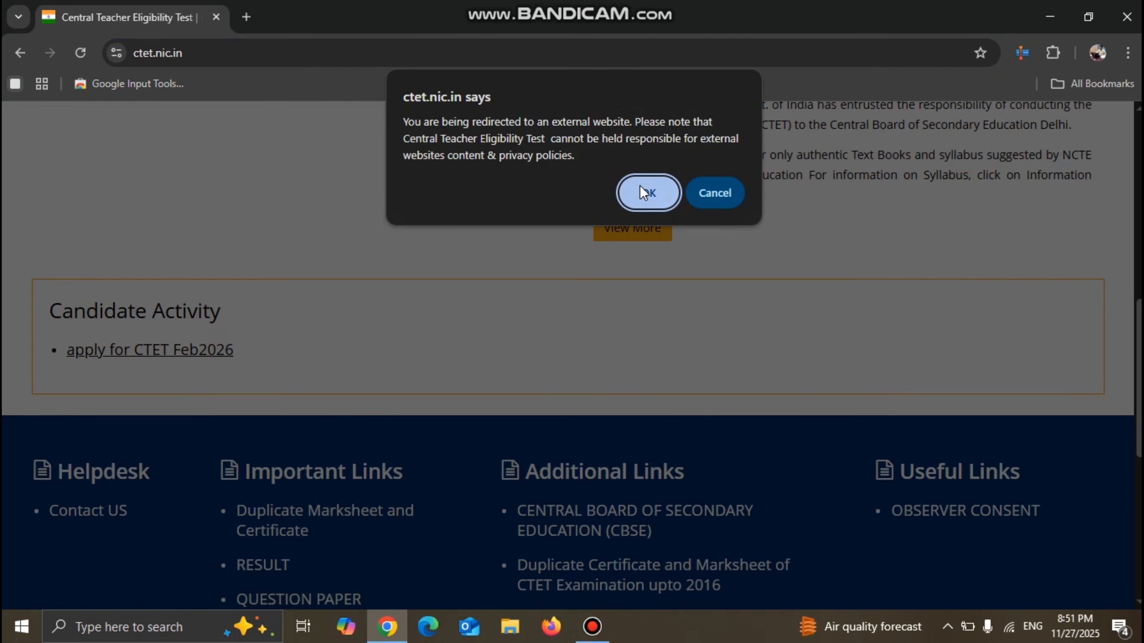
Accept the external-site redirect and start a New Registration on the CTET exam portal.
click(645, 191)
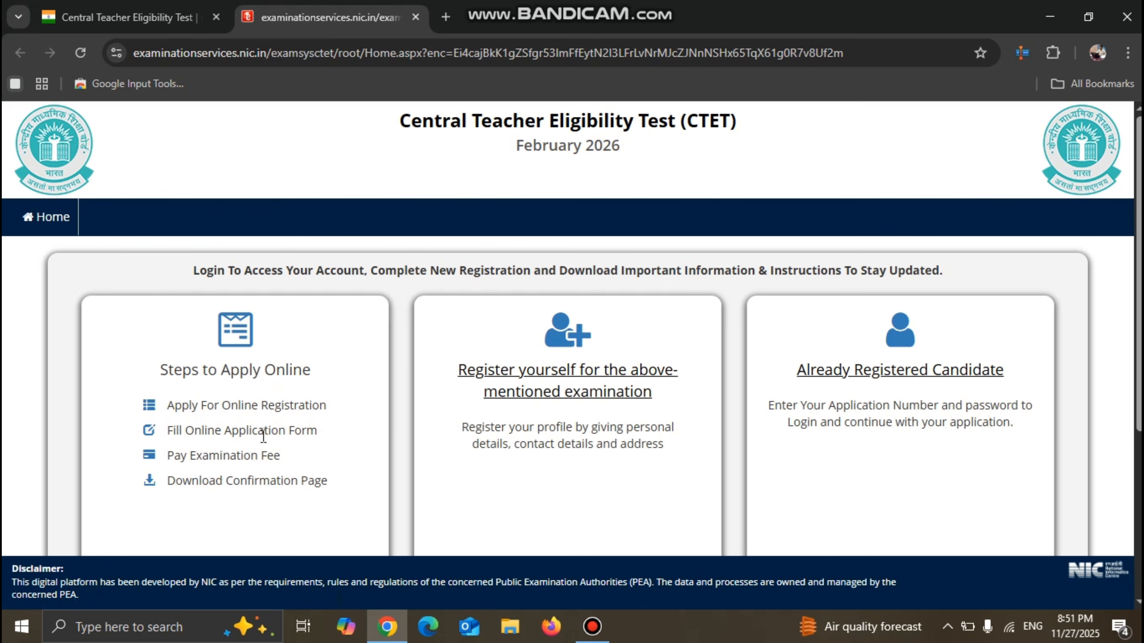
scroll(252, 420, down, 2)
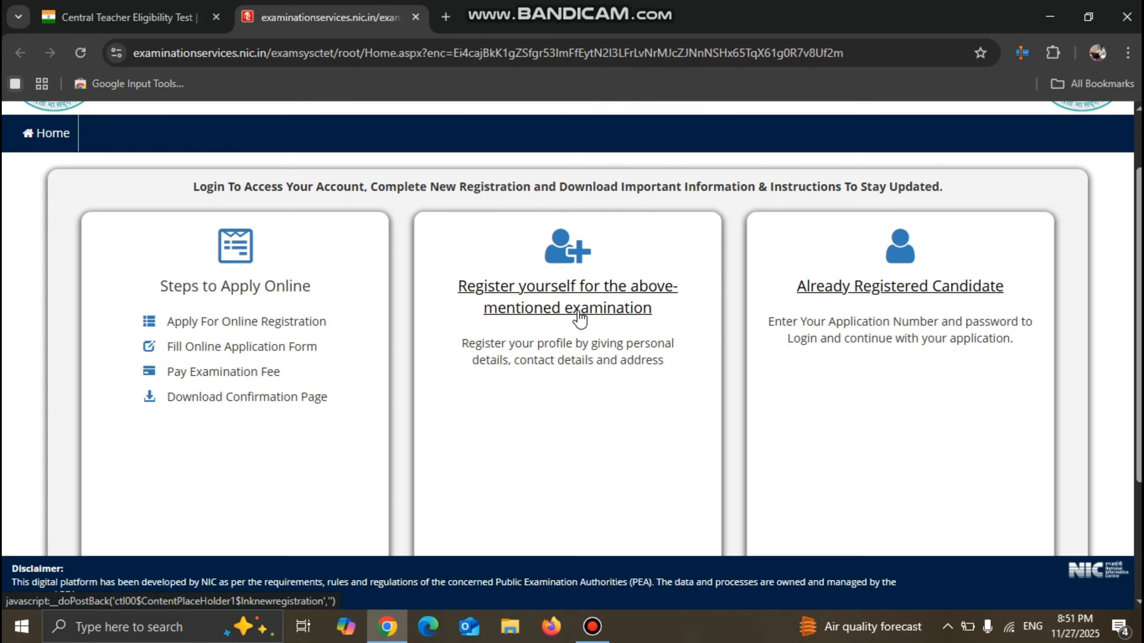
scroll(575, 315, down, 5)
scroll(570, 368, up, 4)
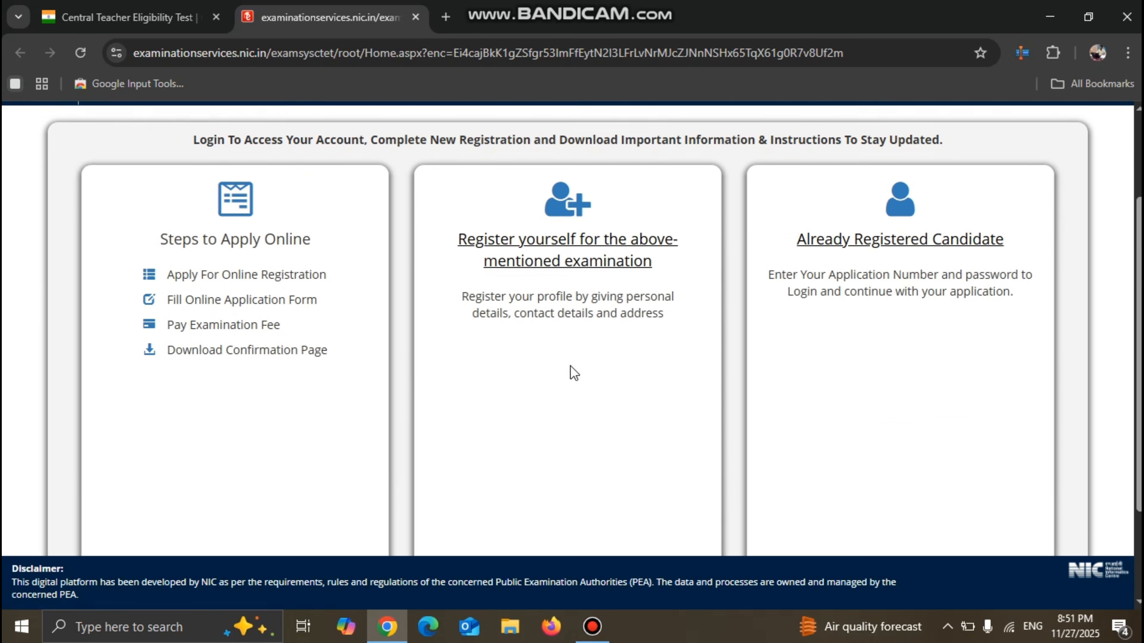
scroll(608, 442, down, 3)
scroll(804, 332, up, 4)
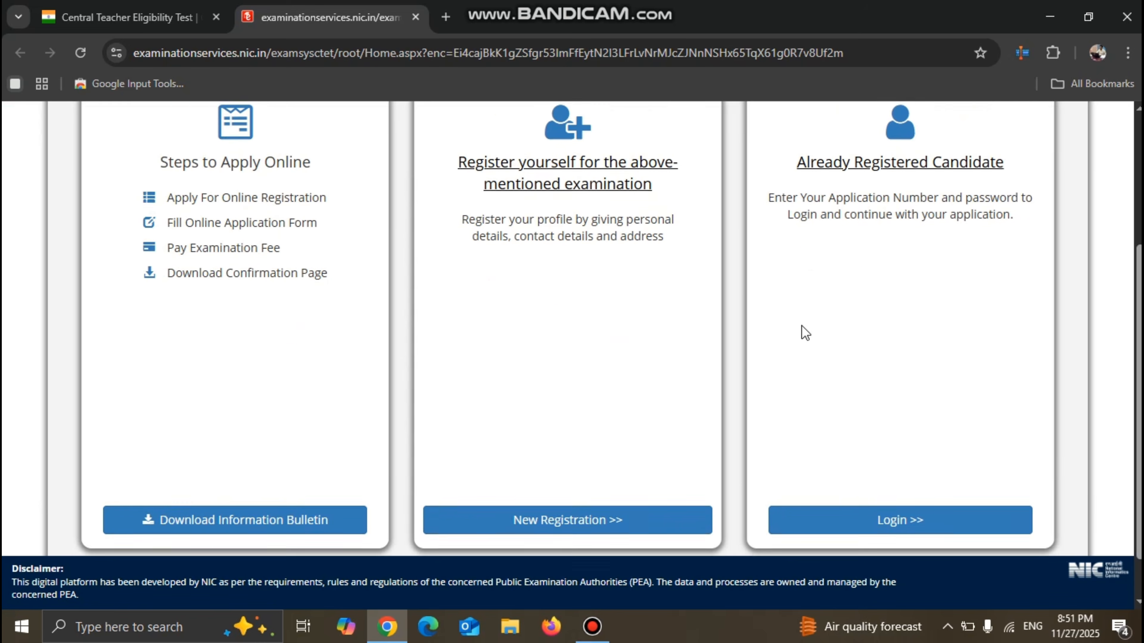
scroll(880, 261, down, 3)
scroll(901, 228, up, 2)
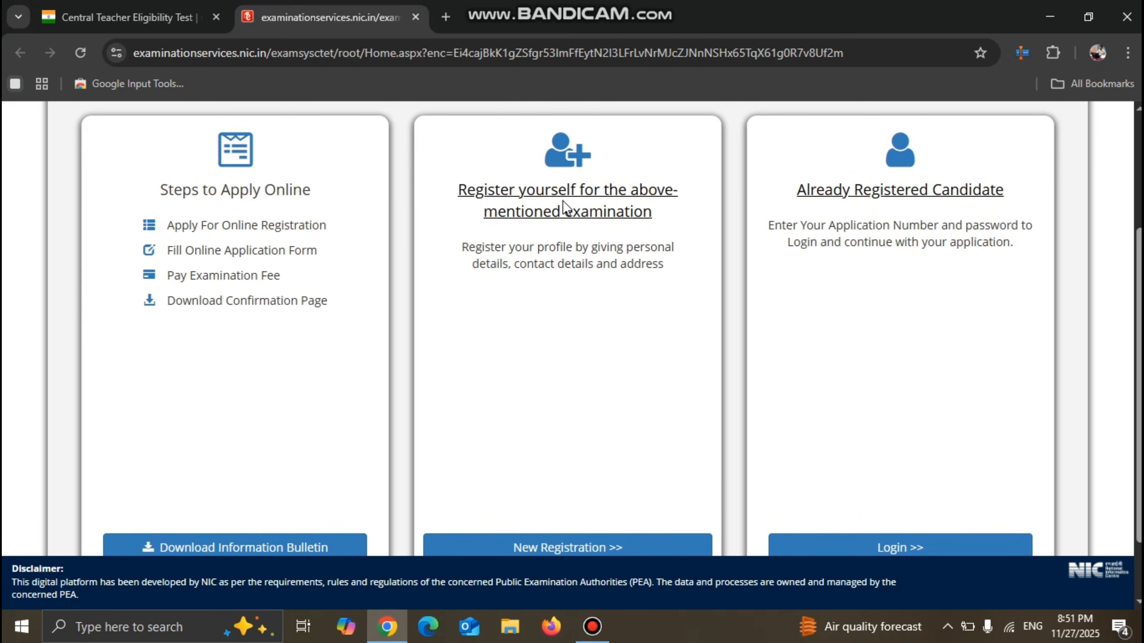
scroll(567, 361, down, 2)
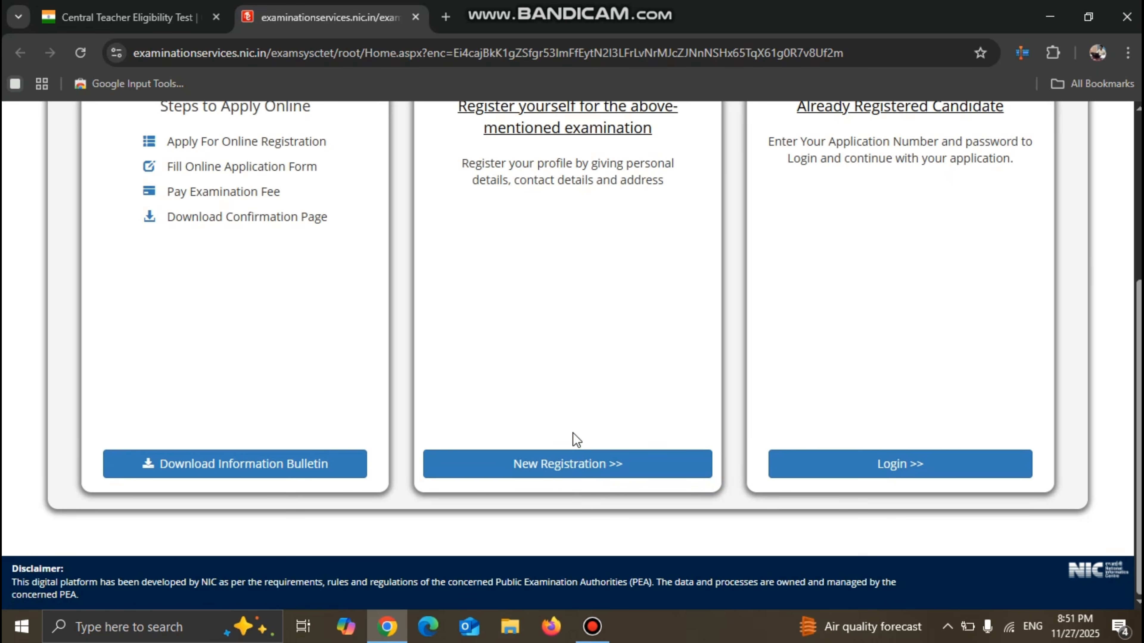
click(606, 469)
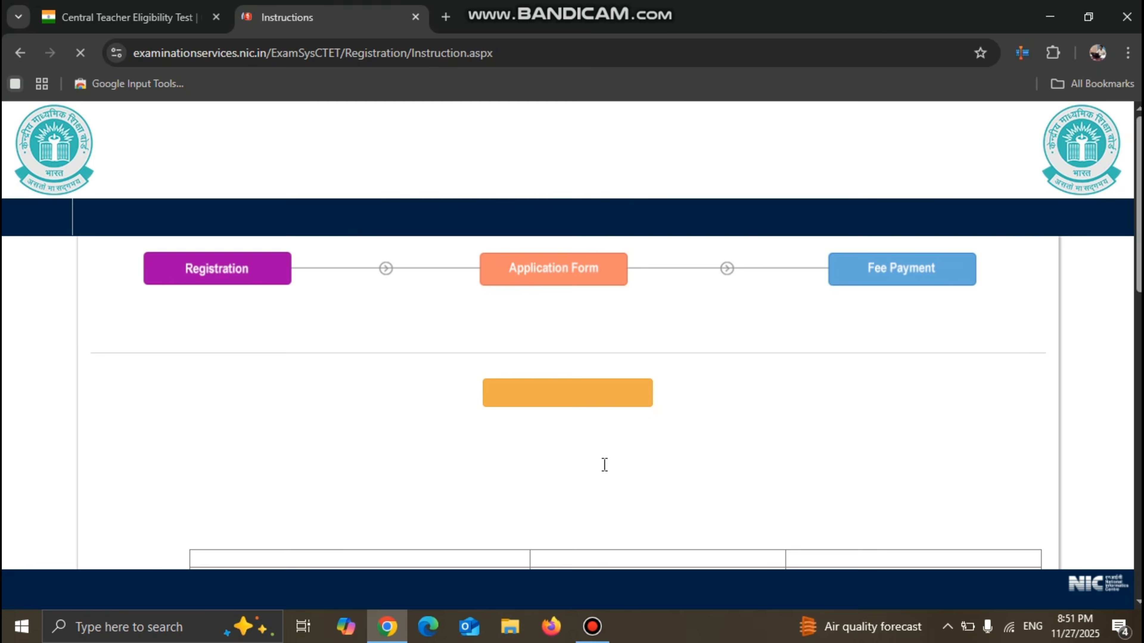
Point out the fees: Rs 1000/1200 for General/OBC and Rs 500/600 for SC/ST.
scroll(282, 397, down, 4)
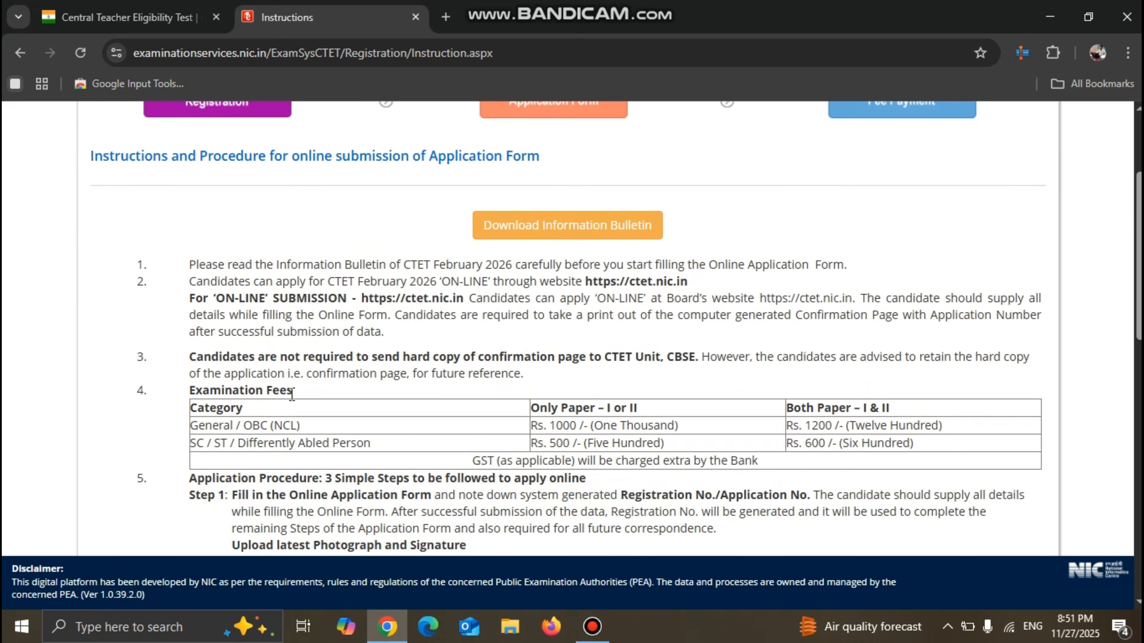
scroll(292, 394, down, 2)
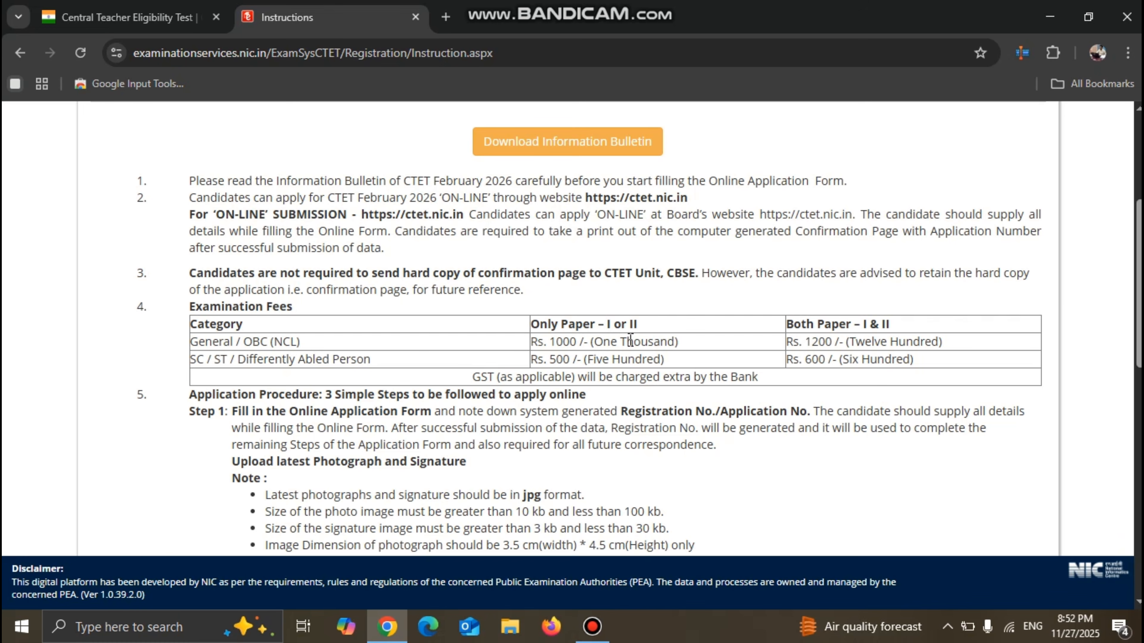
double_click(551, 343)
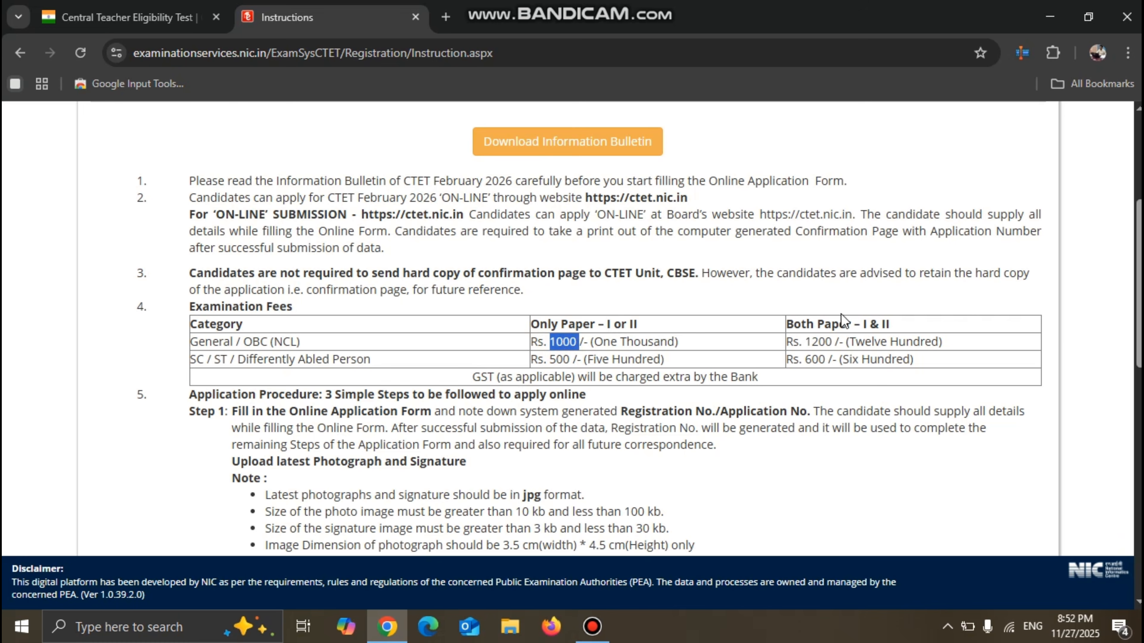
click(806, 343)
drag(810, 345, 836, 346)
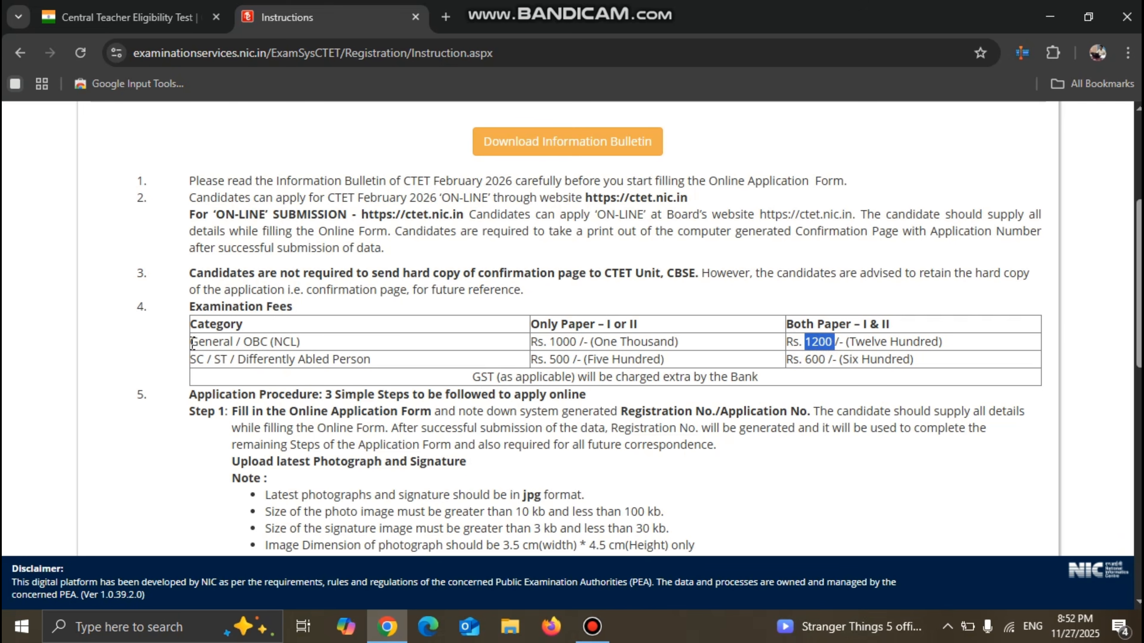
drag(195, 342, 283, 344)
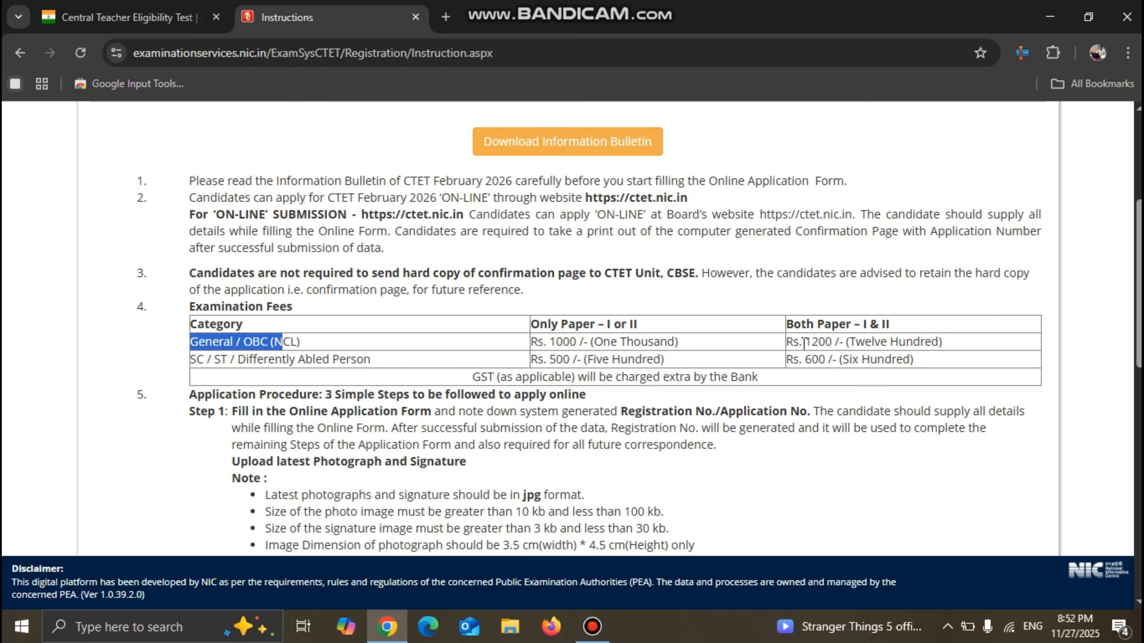
drag(806, 343, 833, 342)
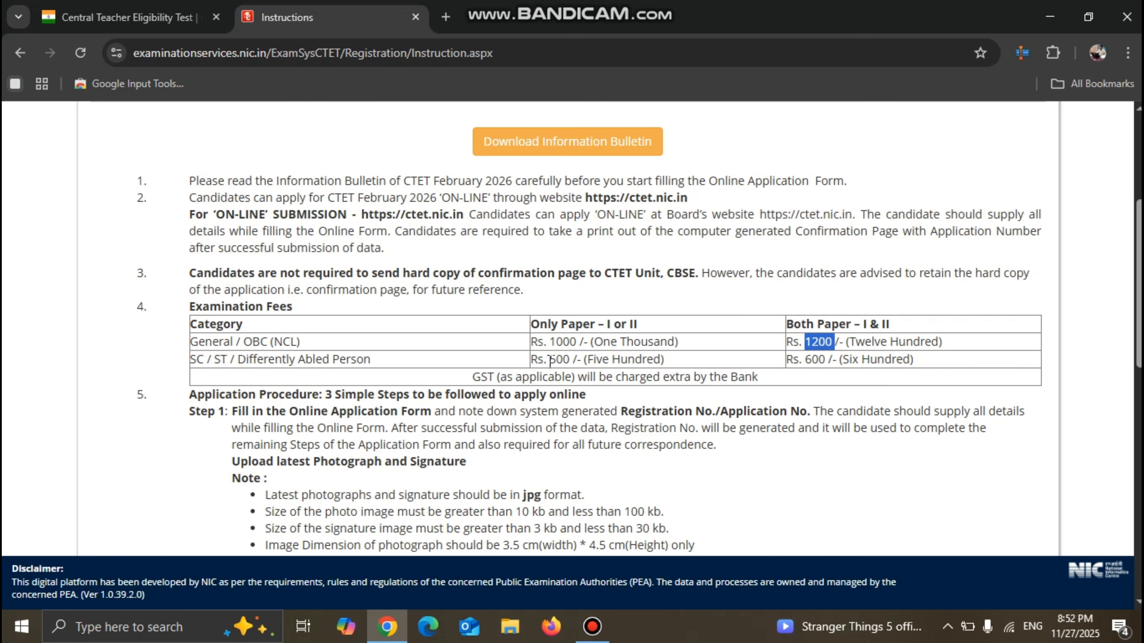
drag(550, 362, 572, 364)
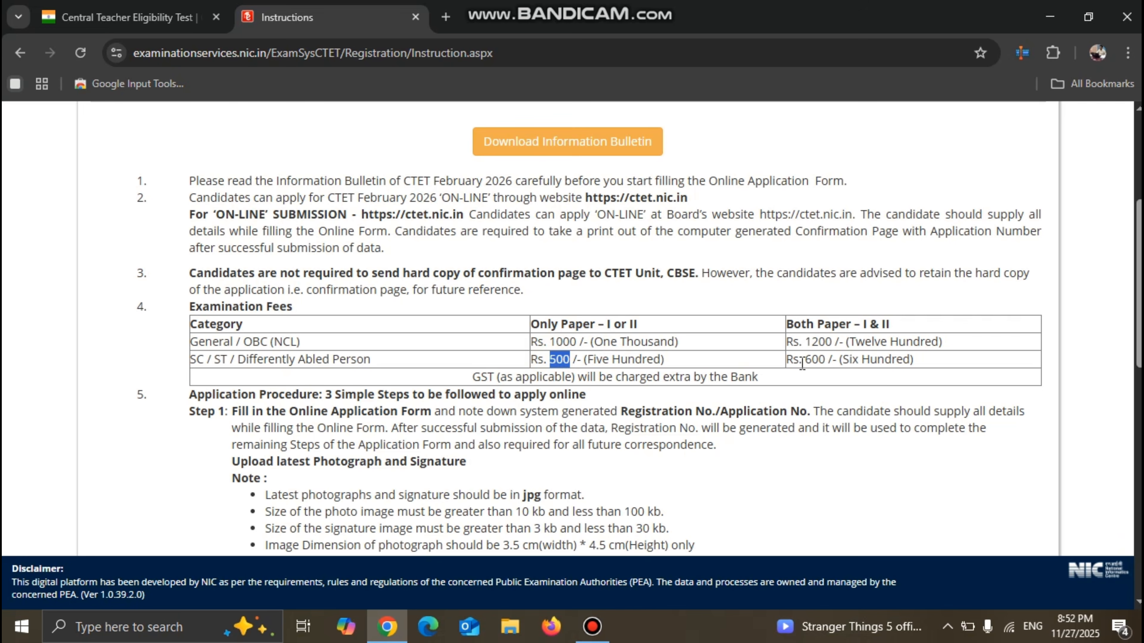
drag(805, 362, 826, 362)
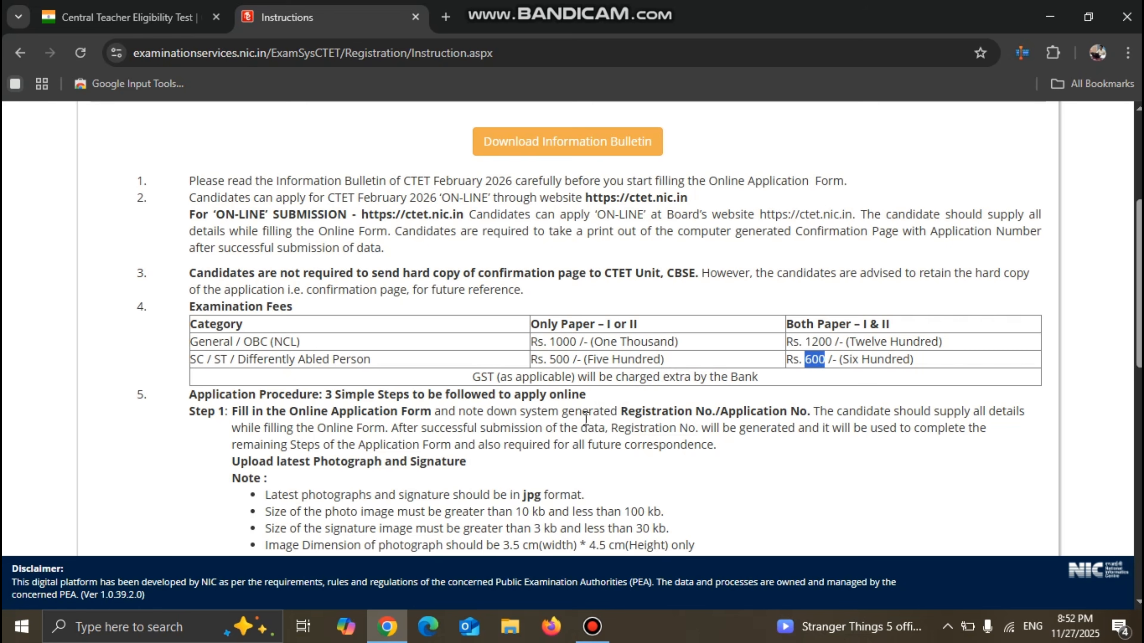
scroll(586, 418, down, 3)
scroll(368, 389, down, 2)
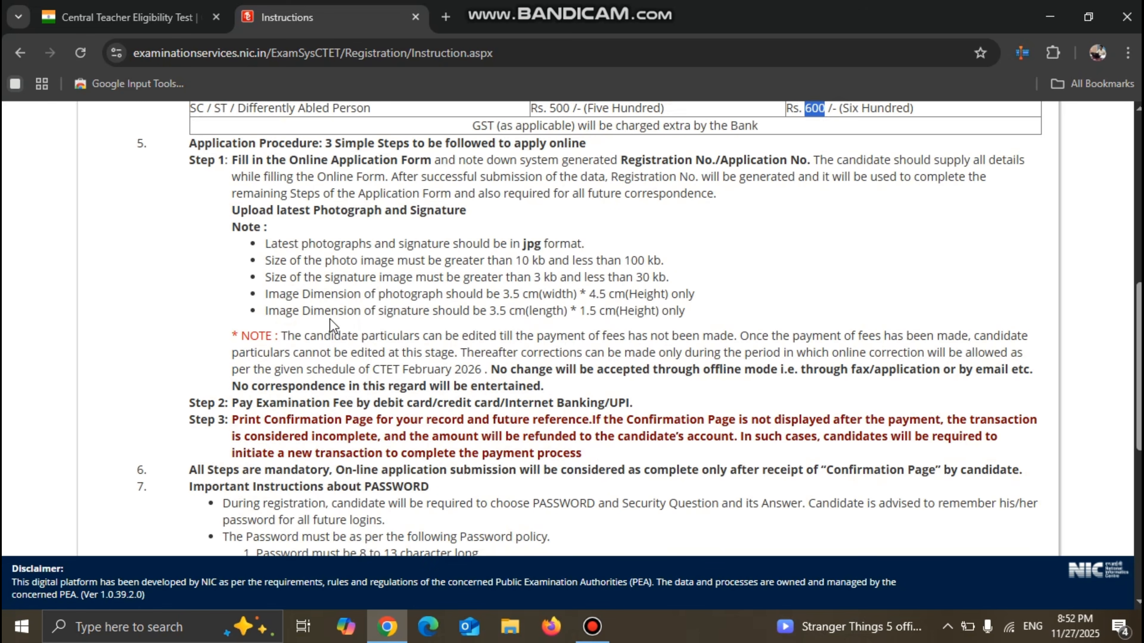
scroll(316, 320, up, 2)
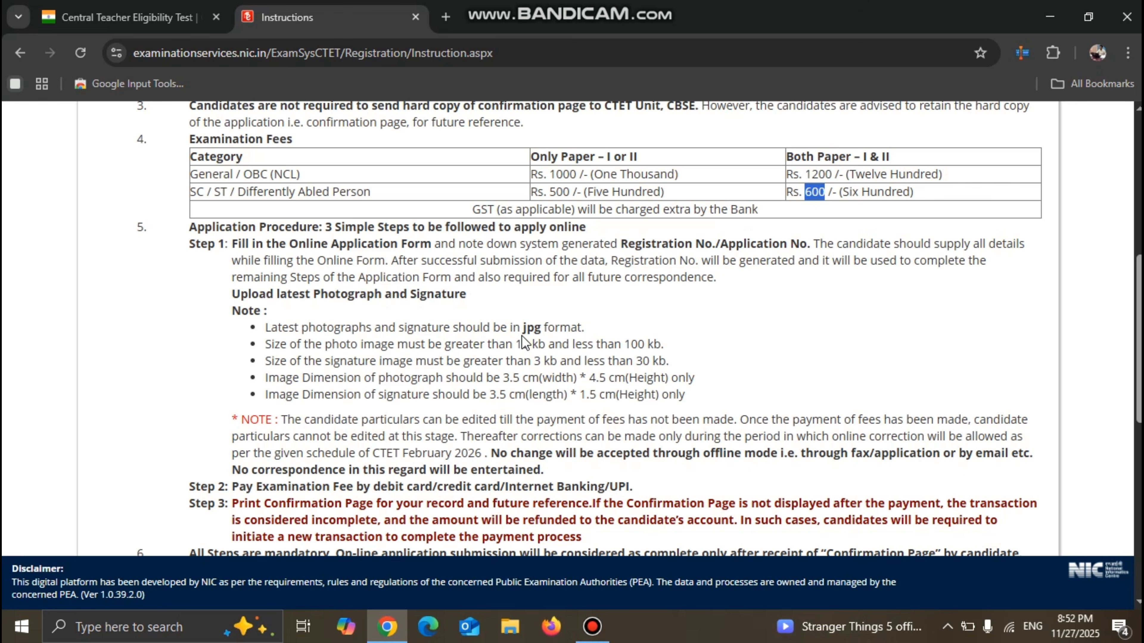
drag(522, 329, 541, 333)
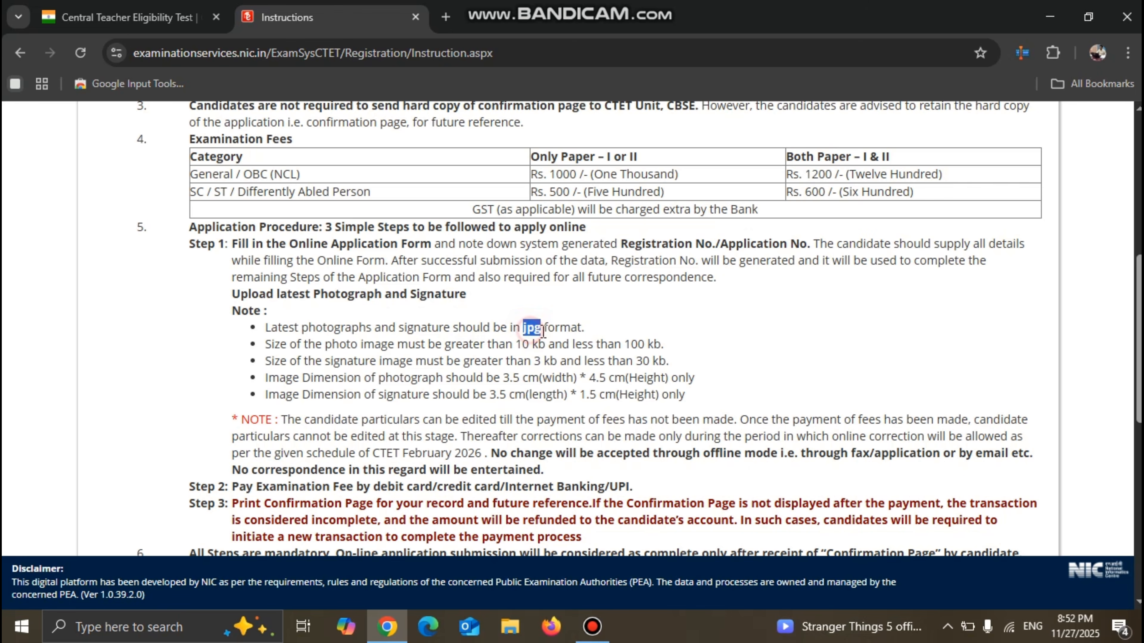
click(571, 341)
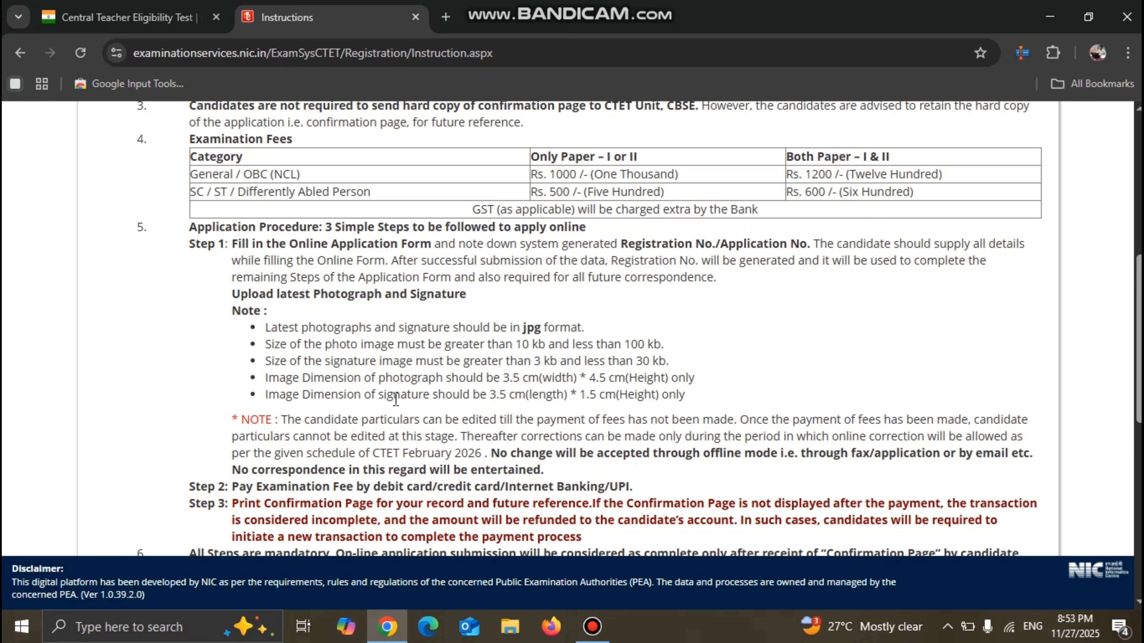
scroll(394, 396, down, 2)
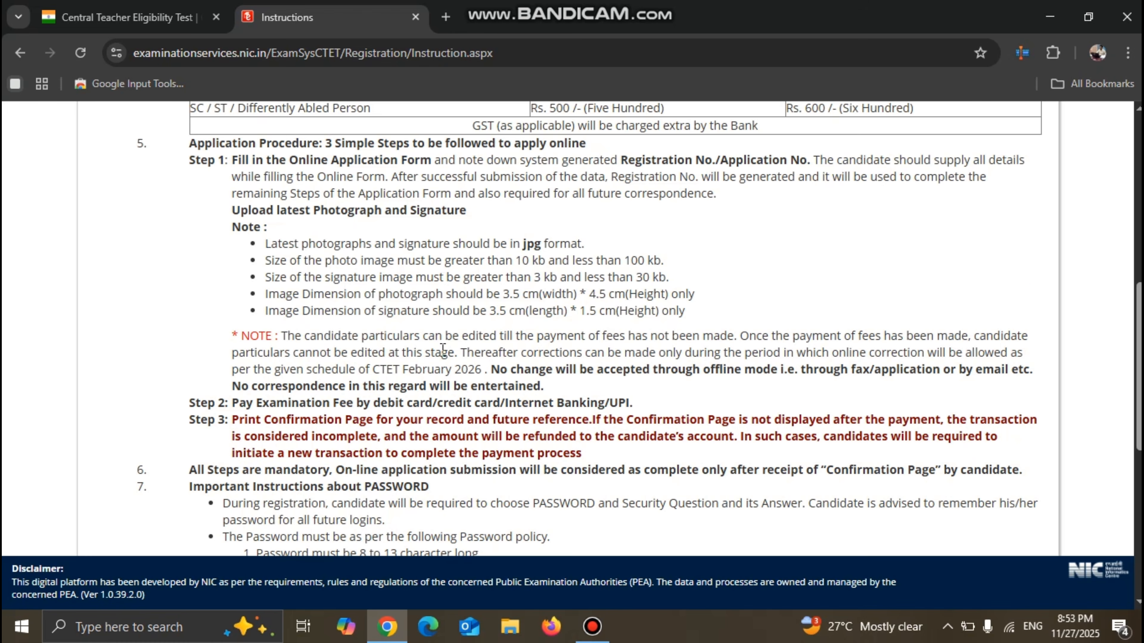
scroll(443, 349, down, 2)
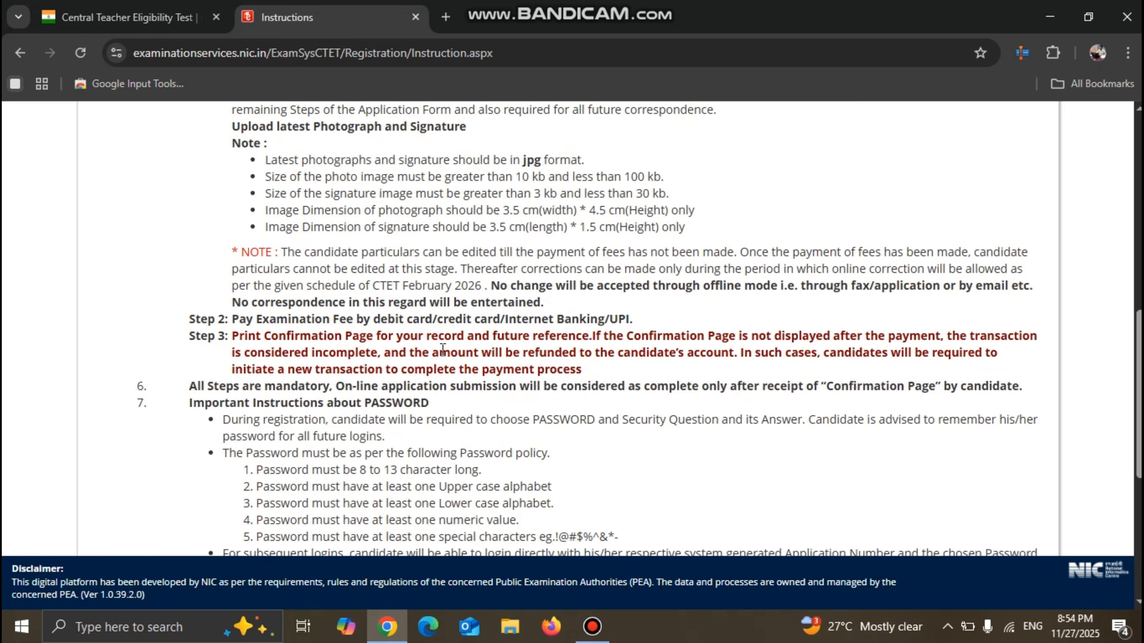
scroll(369, 345, down, 2)
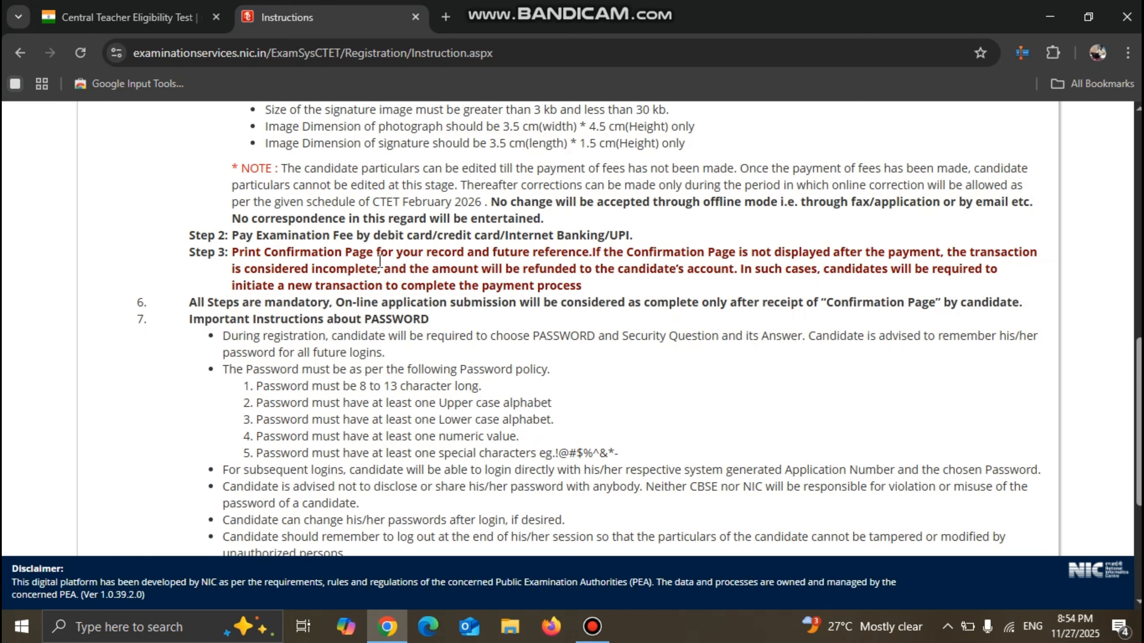
scroll(468, 277, down, 2)
scroll(331, 311, down, 2)
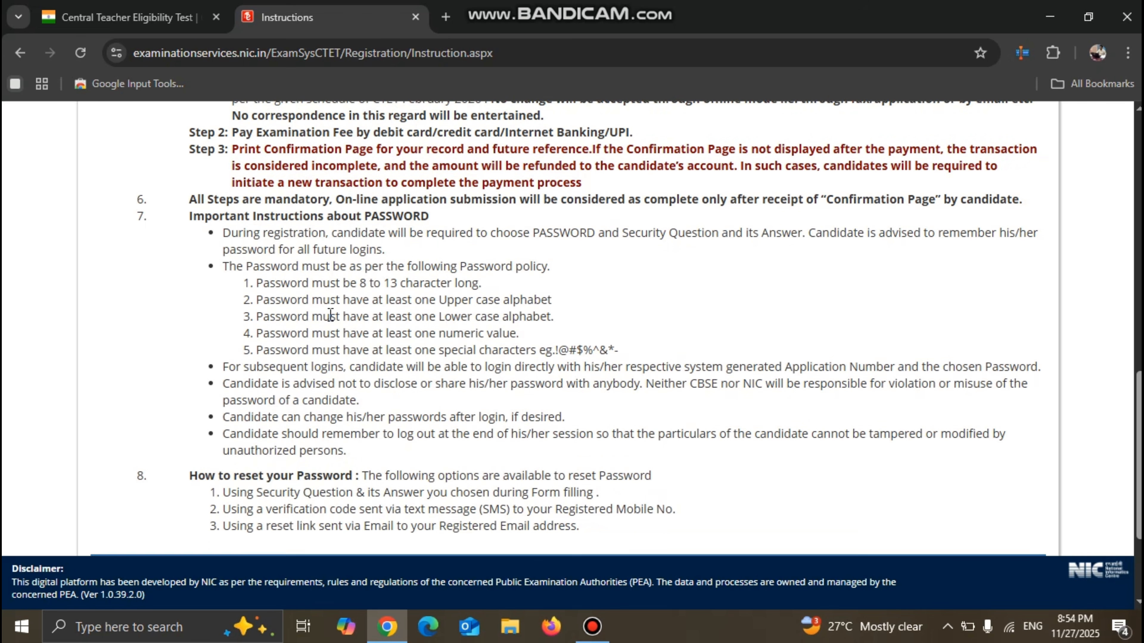
scroll(495, 307, up, 2)
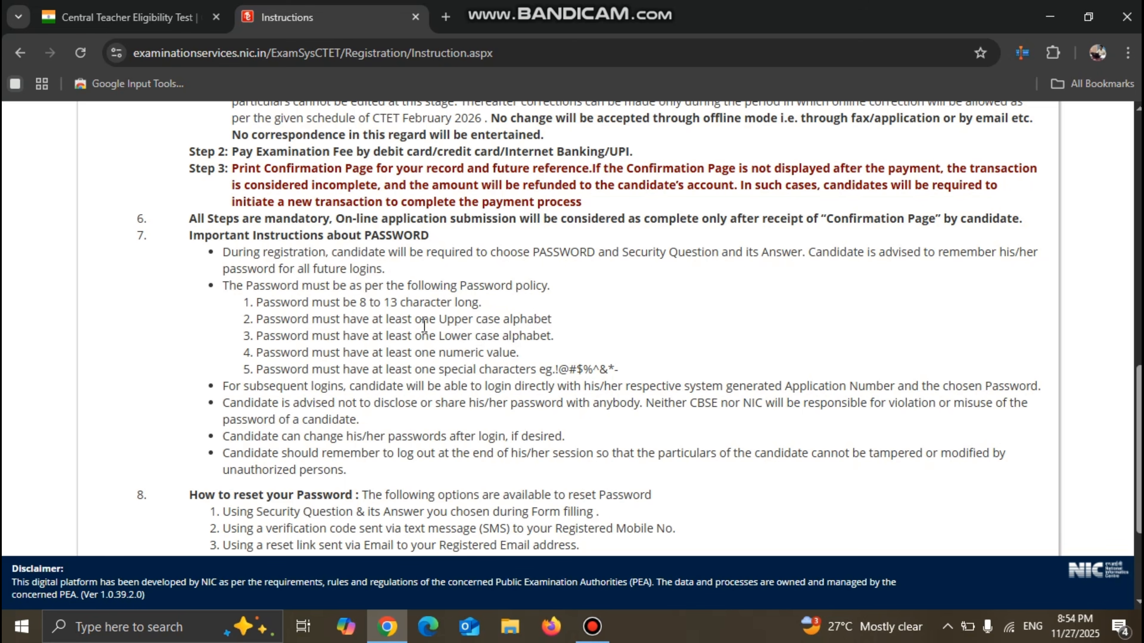
Highlight the password rules: 8 to 13 characters, with upper case, lower case and numeric characters.
scroll(424, 325, down, 2)
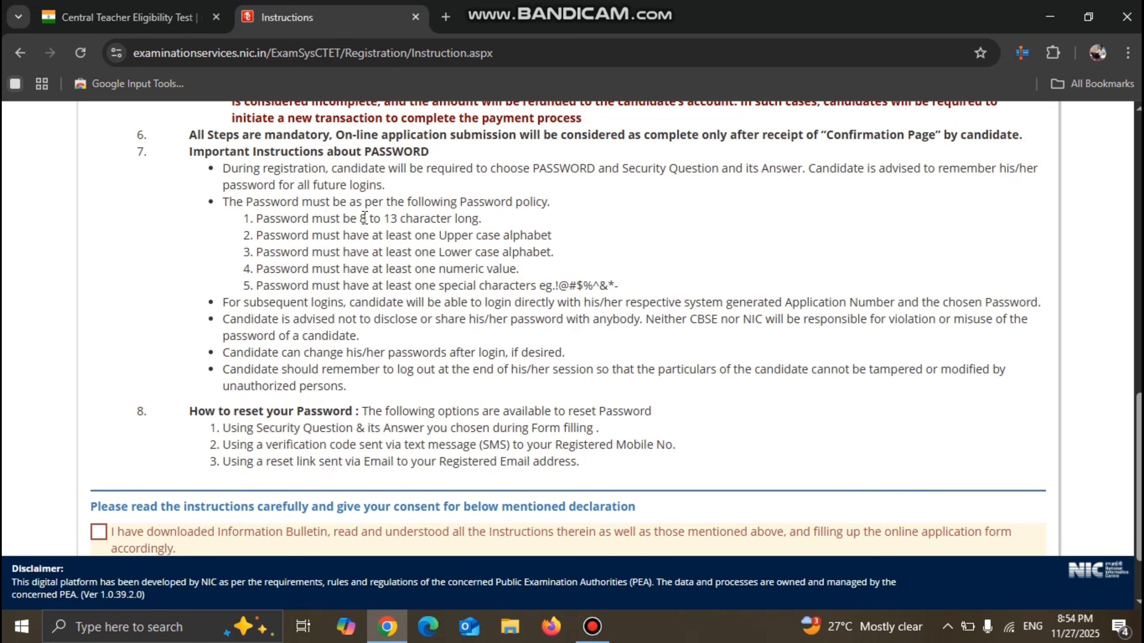
drag(361, 221, 395, 221)
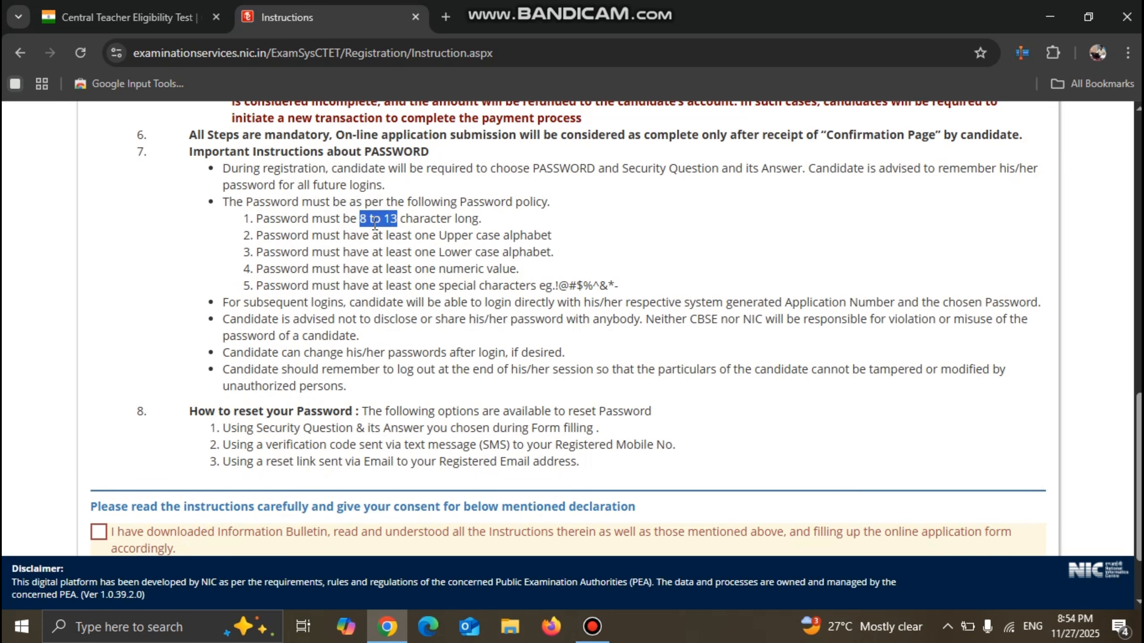
click(352, 241)
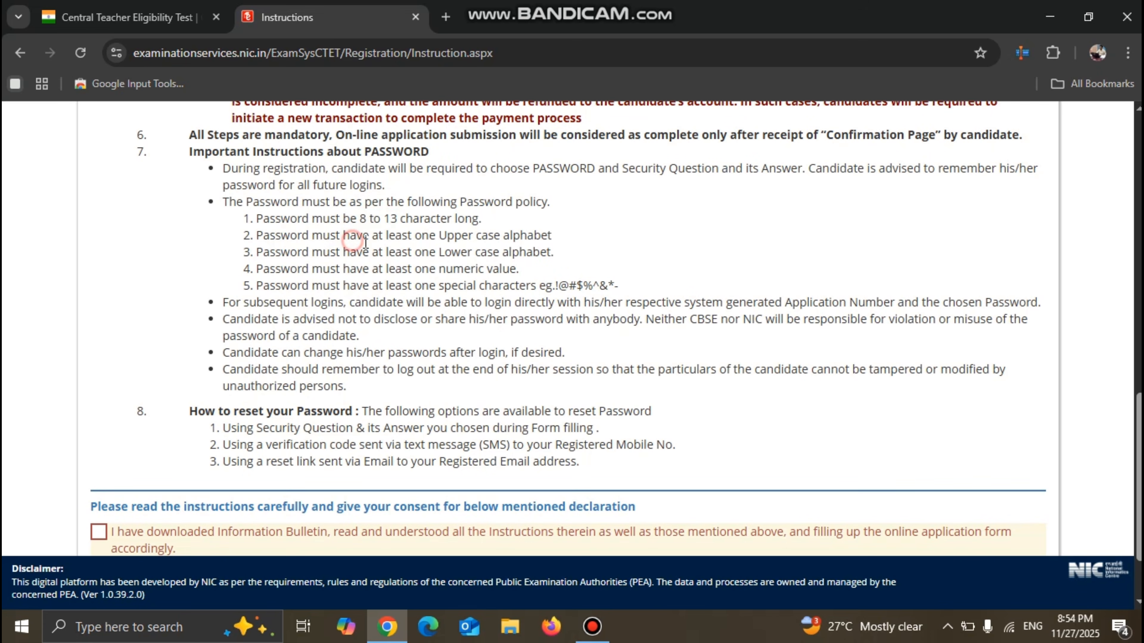
drag(440, 241, 508, 242)
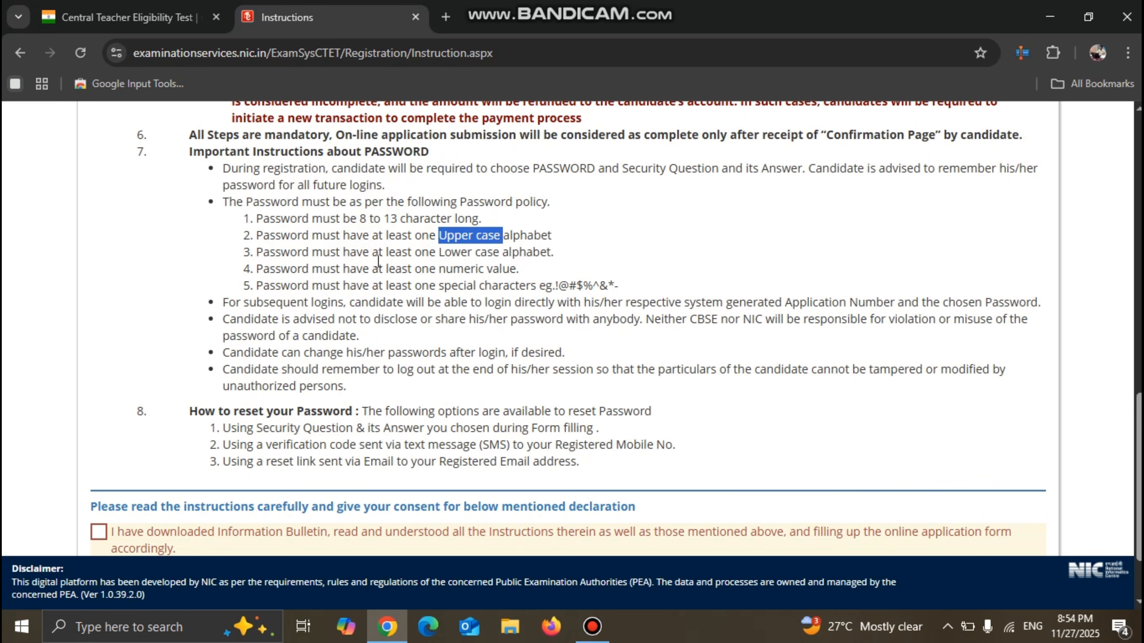
drag(307, 253, 488, 271)
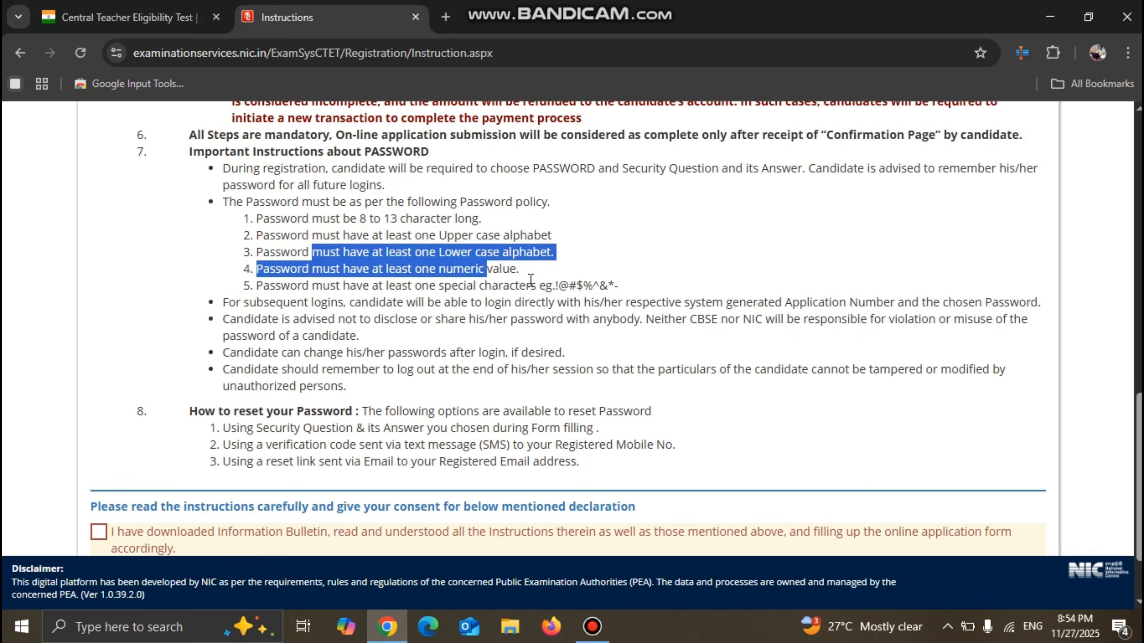
click(452, 294)
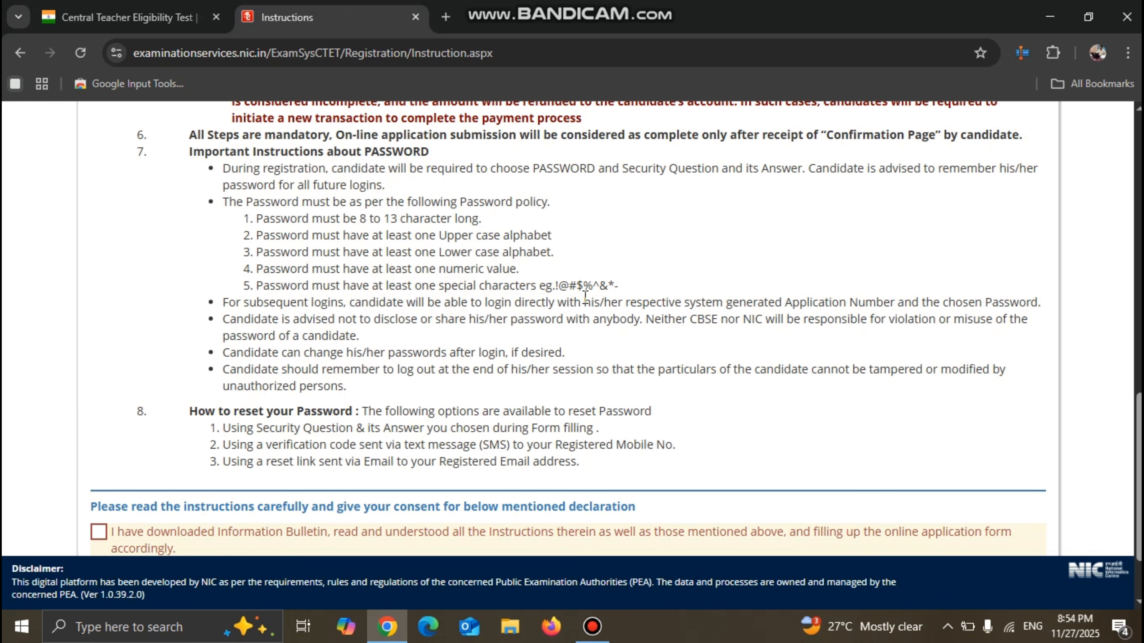
scroll(558, 296, down, 2)
scroll(435, 289, up, 2)
drag(256, 220, 267, 211)
click(480, 287)
drag(256, 219, 544, 301)
scroll(351, 385, down, 2)
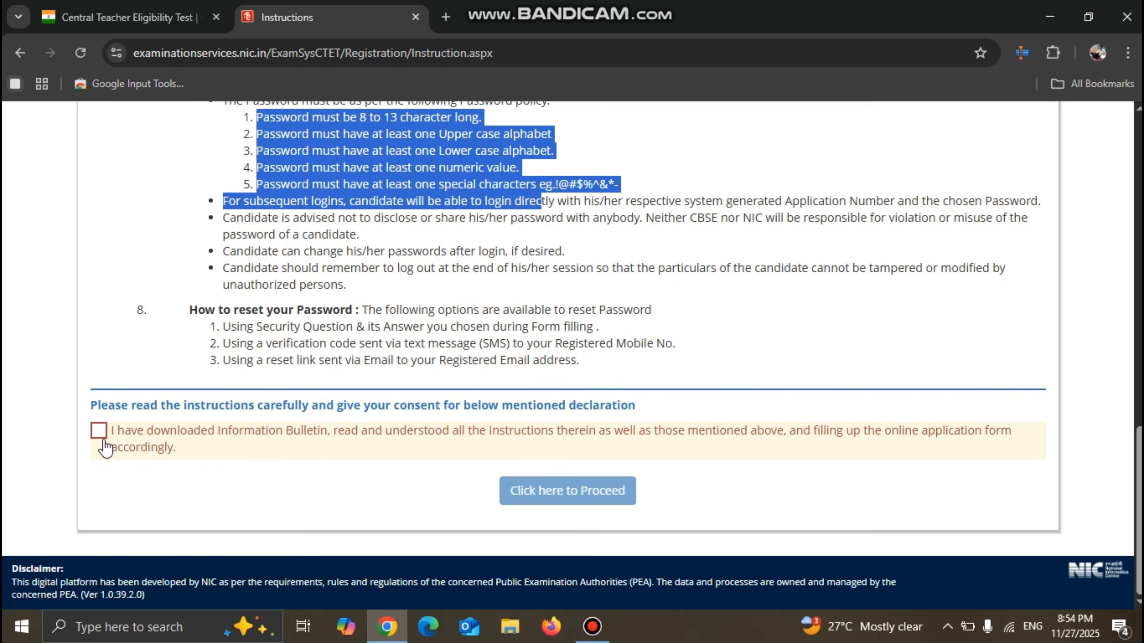
Tick the instructions declaration and proceed to the registration form.
click(98, 430)
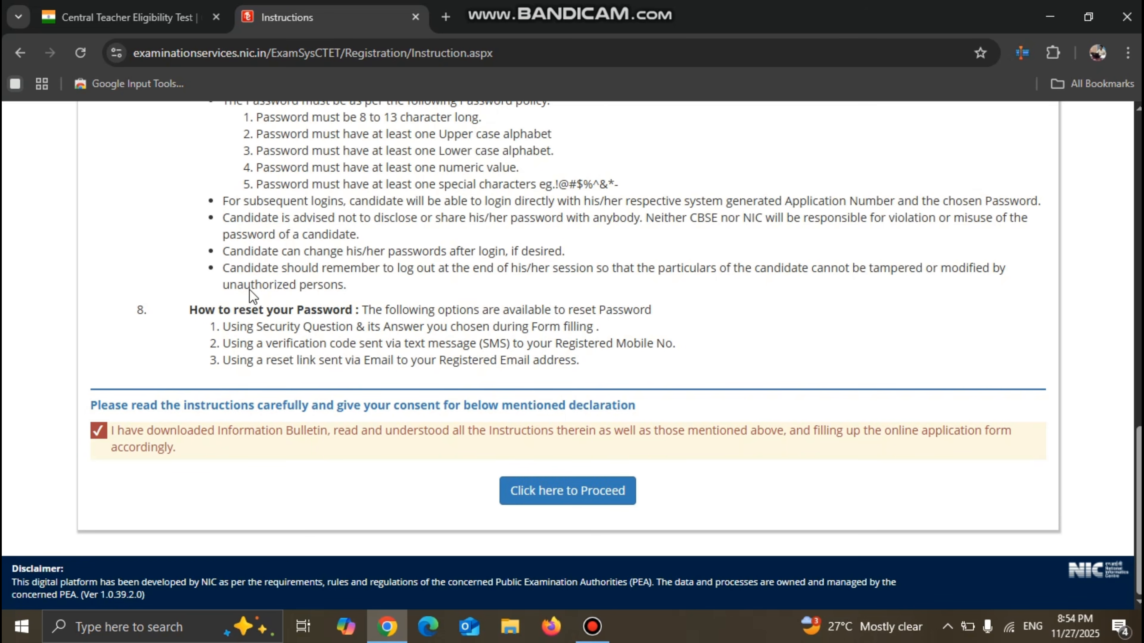
scroll(414, 464, up, 15)
scroll(413, 457, down, 15)
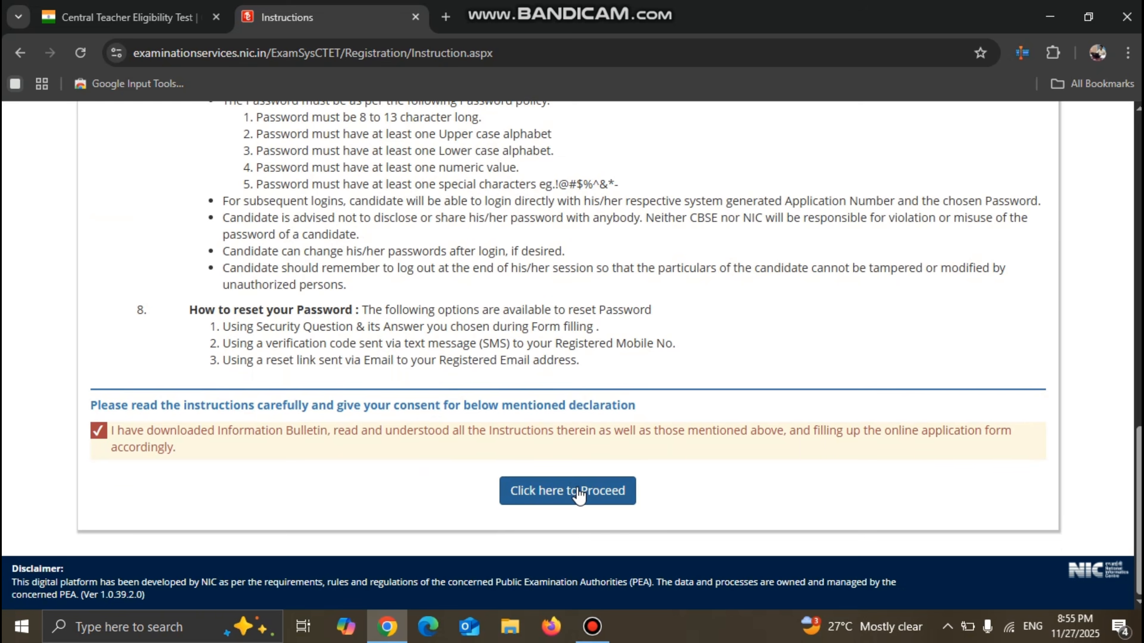
click(579, 495)
click(444, 245)
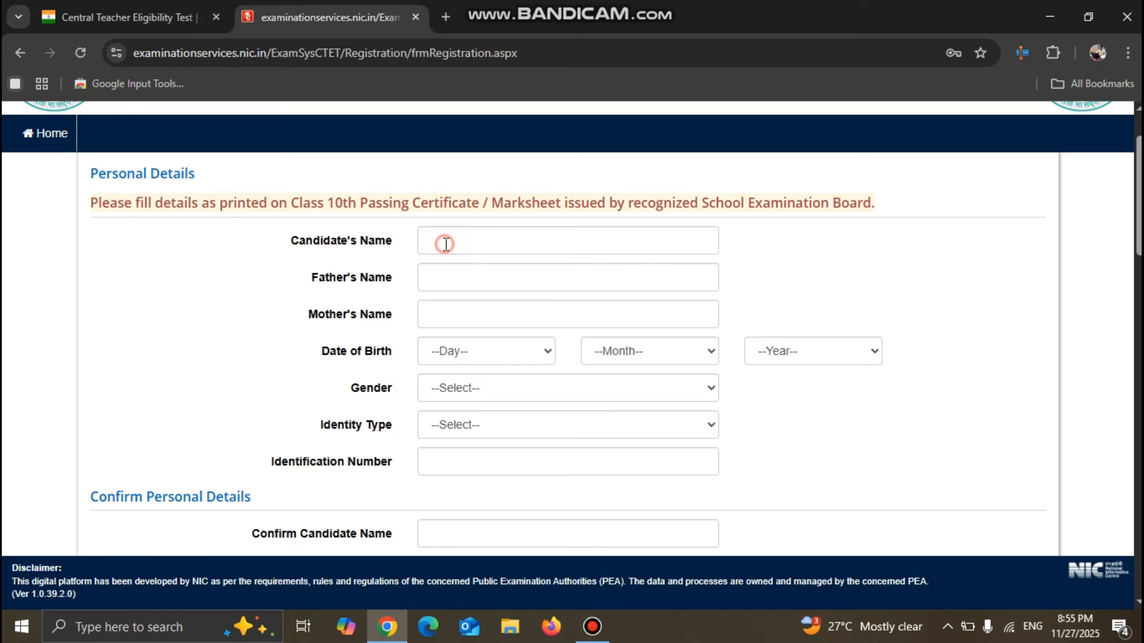
click(450, 283)
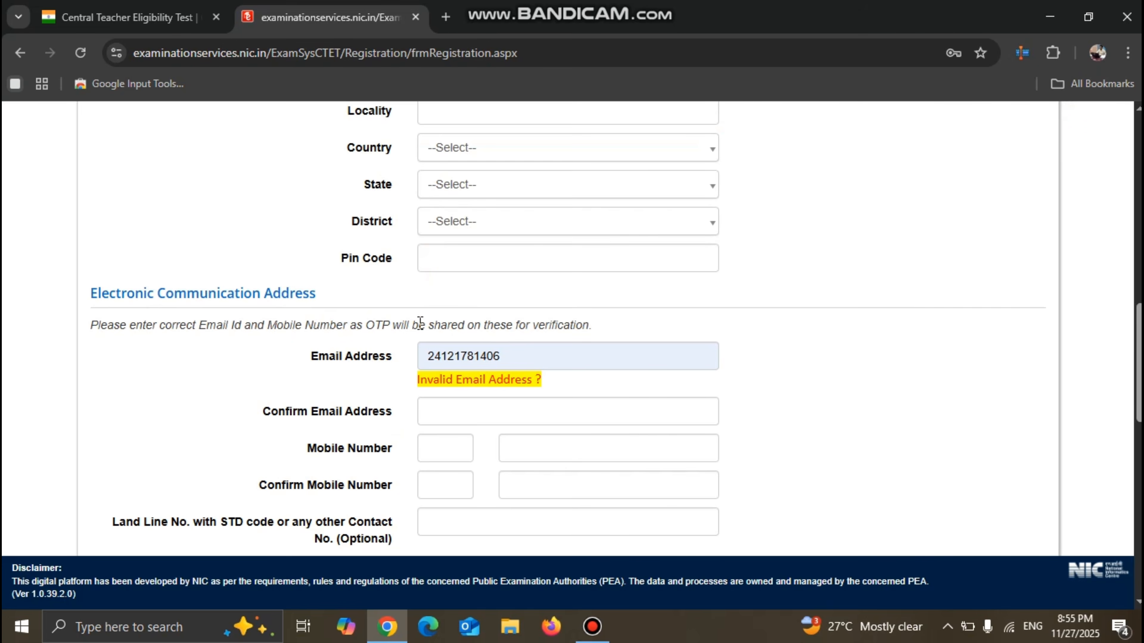
scroll(425, 326, up, 5)
scroll(397, 256, up, 11)
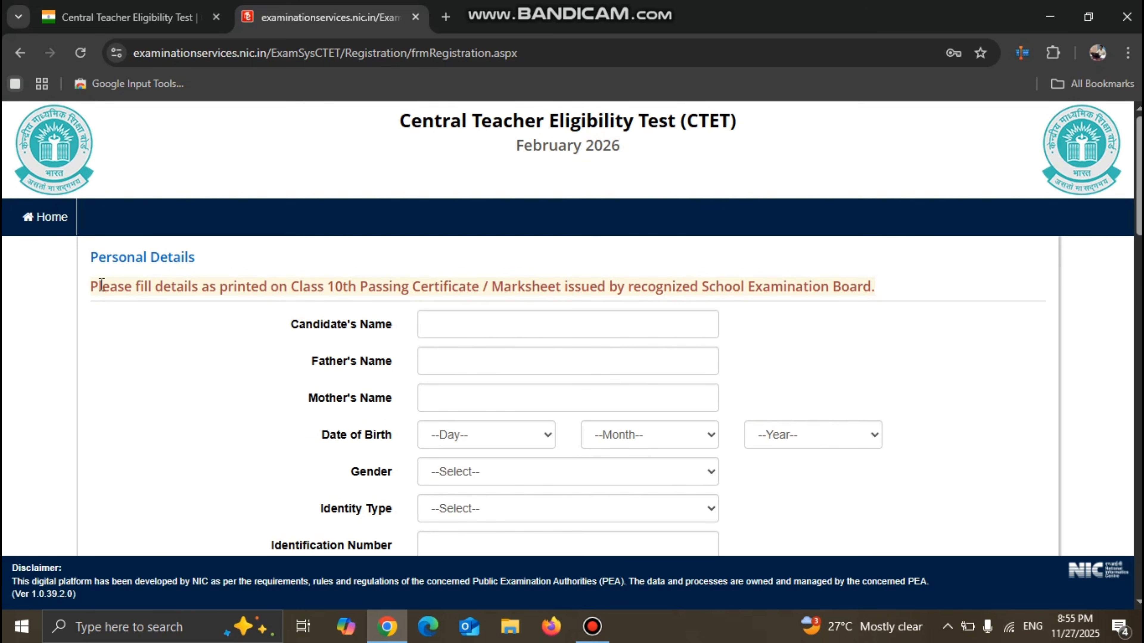
drag(92, 289, 872, 294)
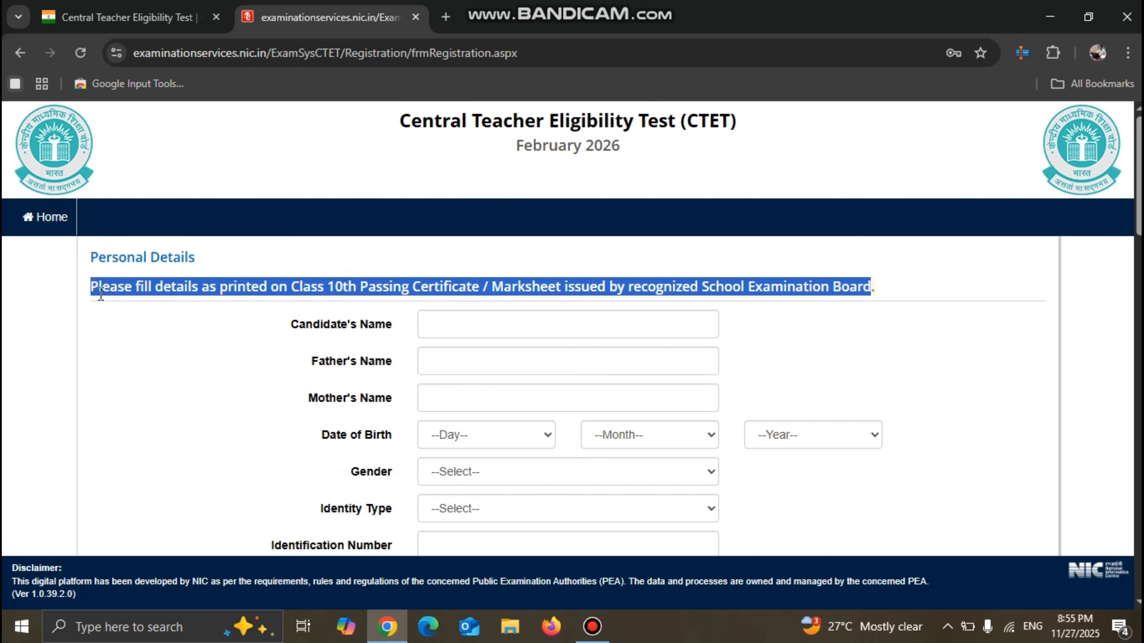
click(453, 337)
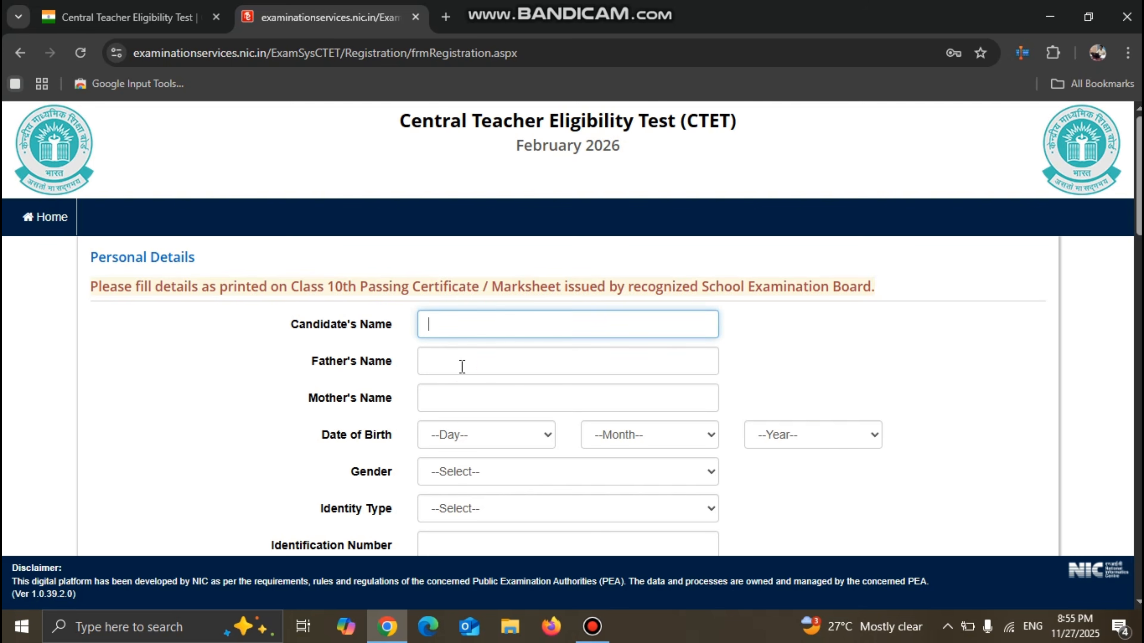
click(460, 367)
click(470, 403)
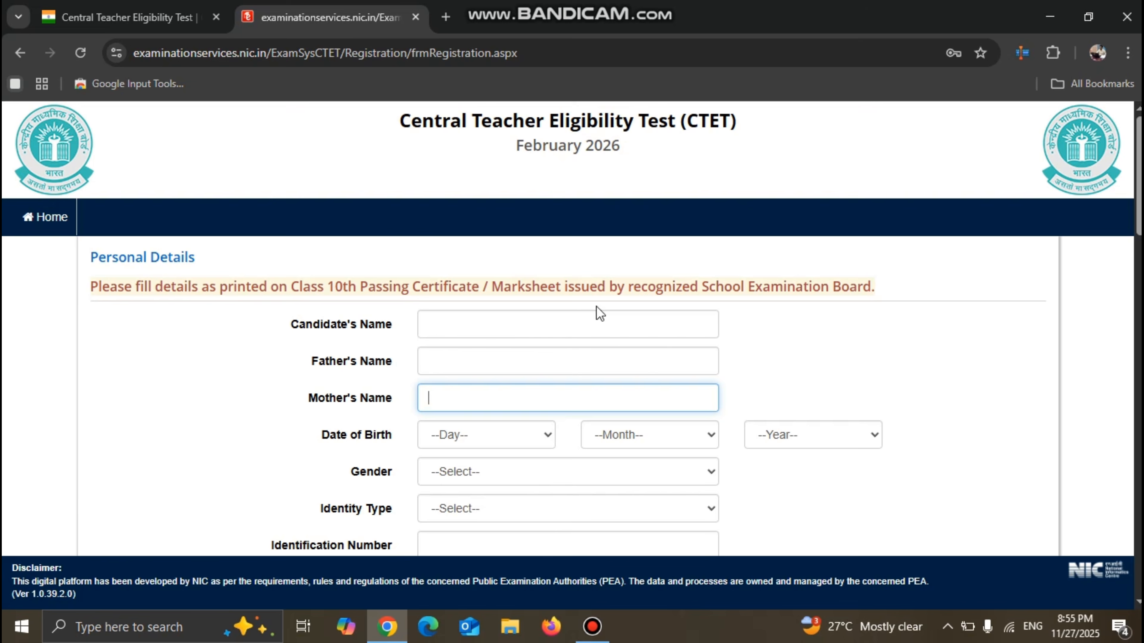
scroll(594, 310, down, 2)
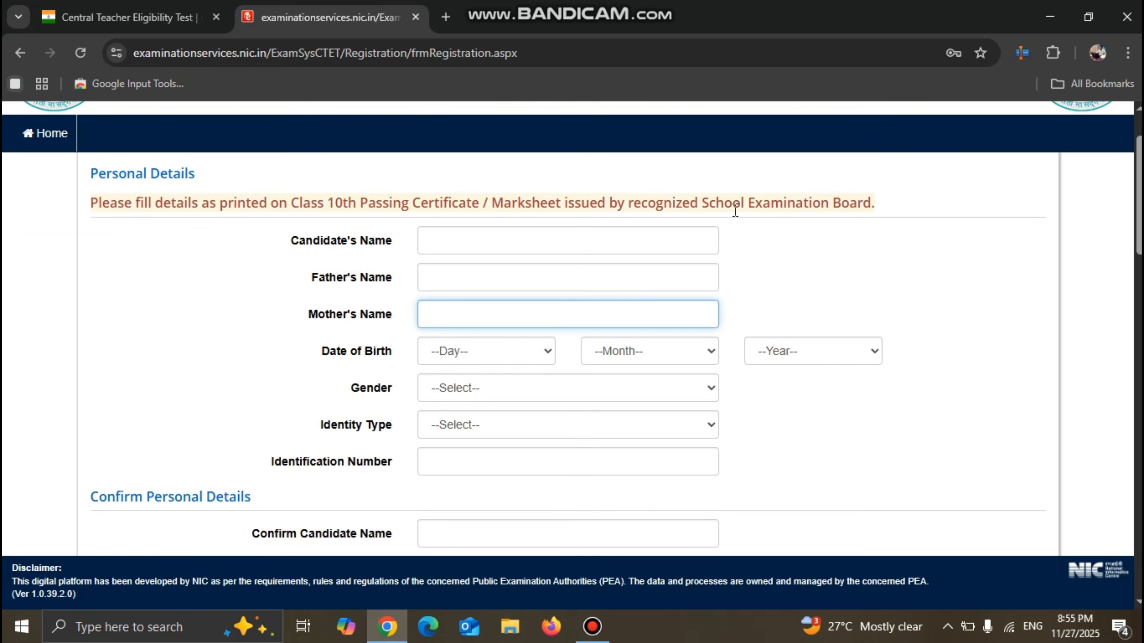
click(519, 239)
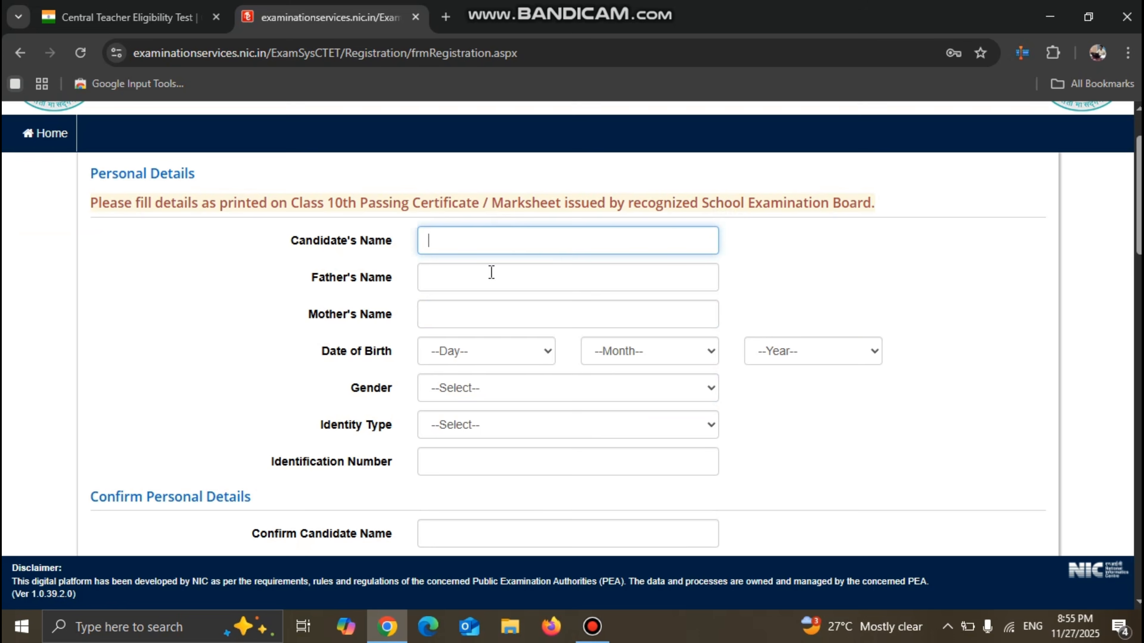
scroll(477, 312, down, 1)
scroll(477, 312, down, 2)
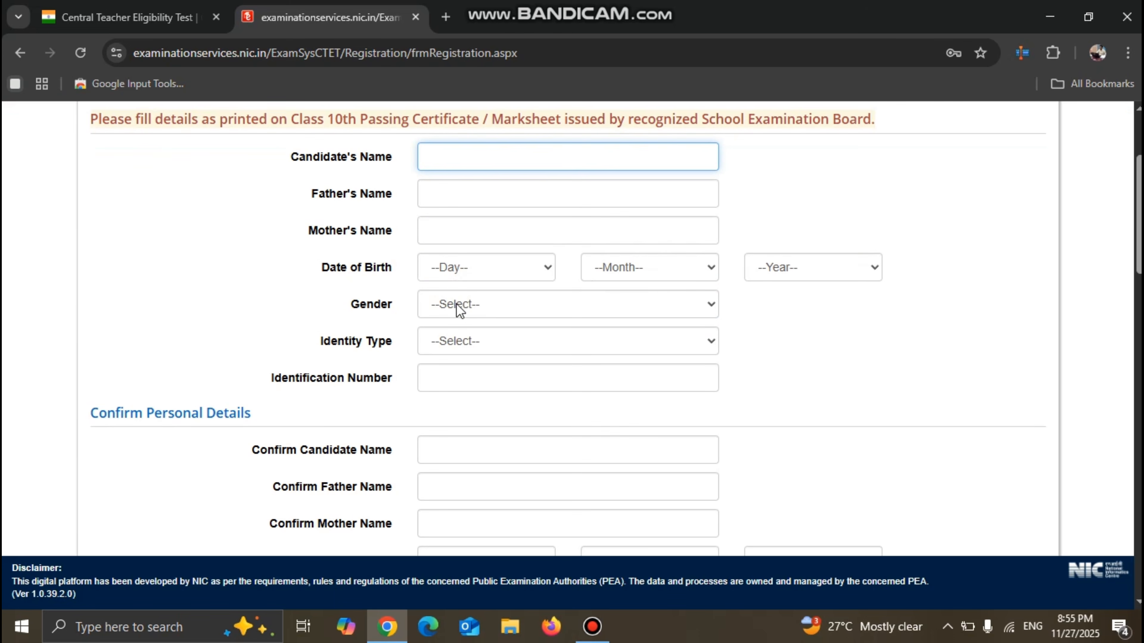
scroll(462, 316, down, 3)
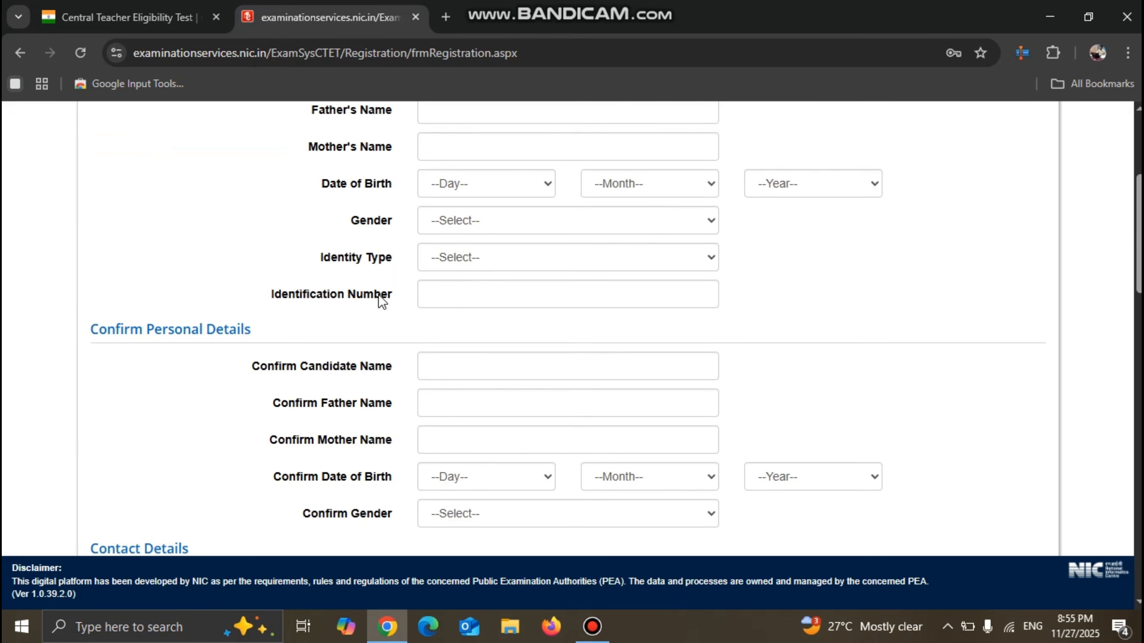
click(700, 264)
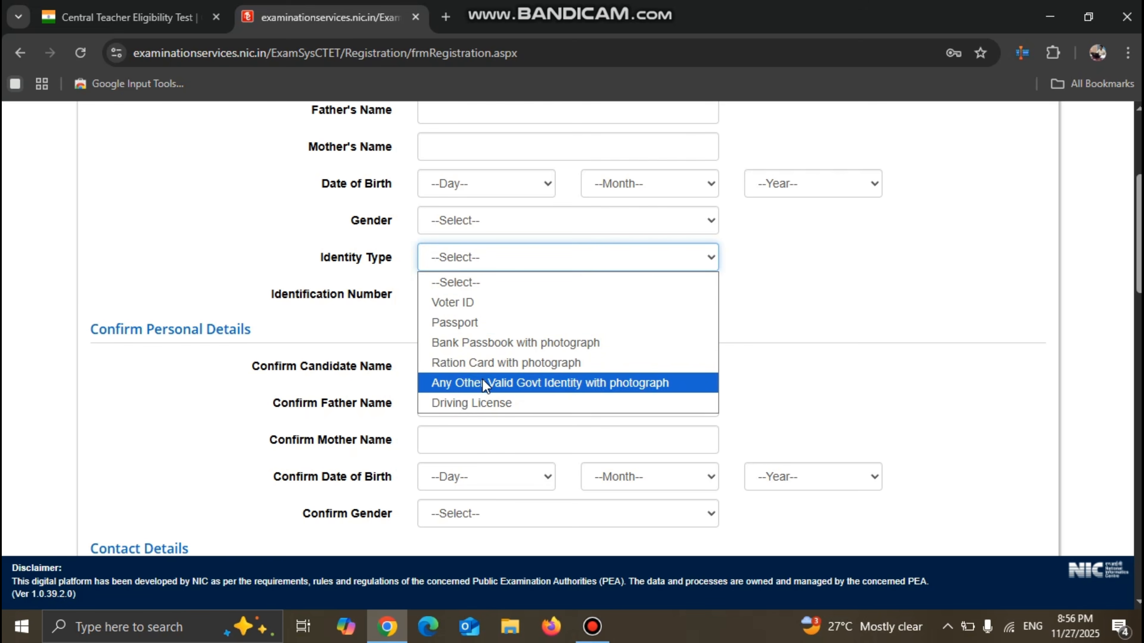
click(931, 296)
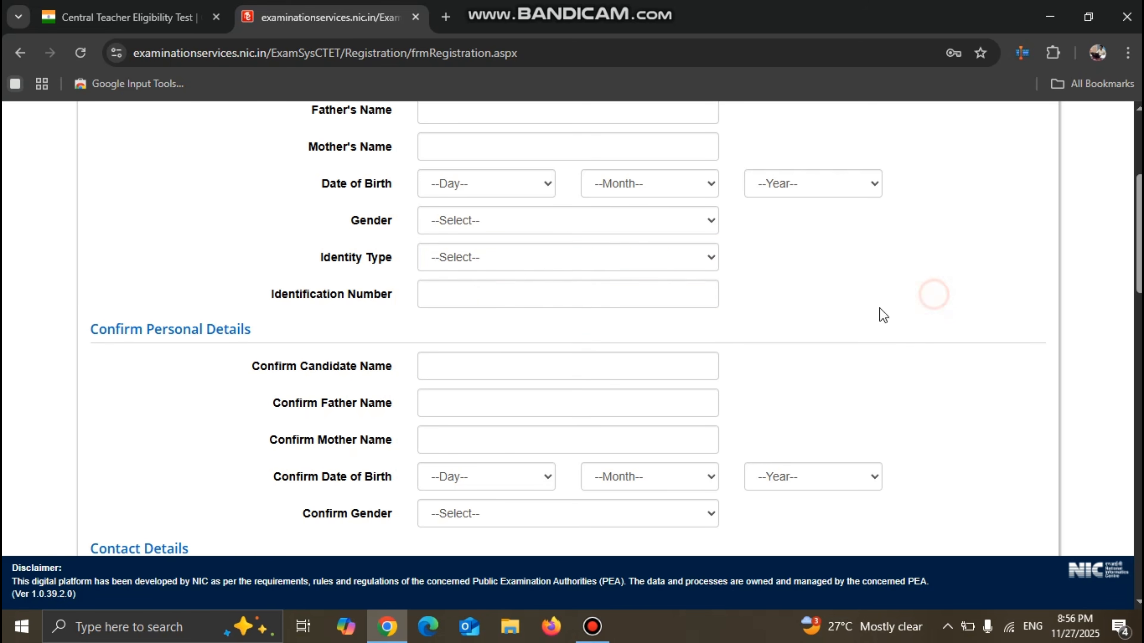
click(492, 302)
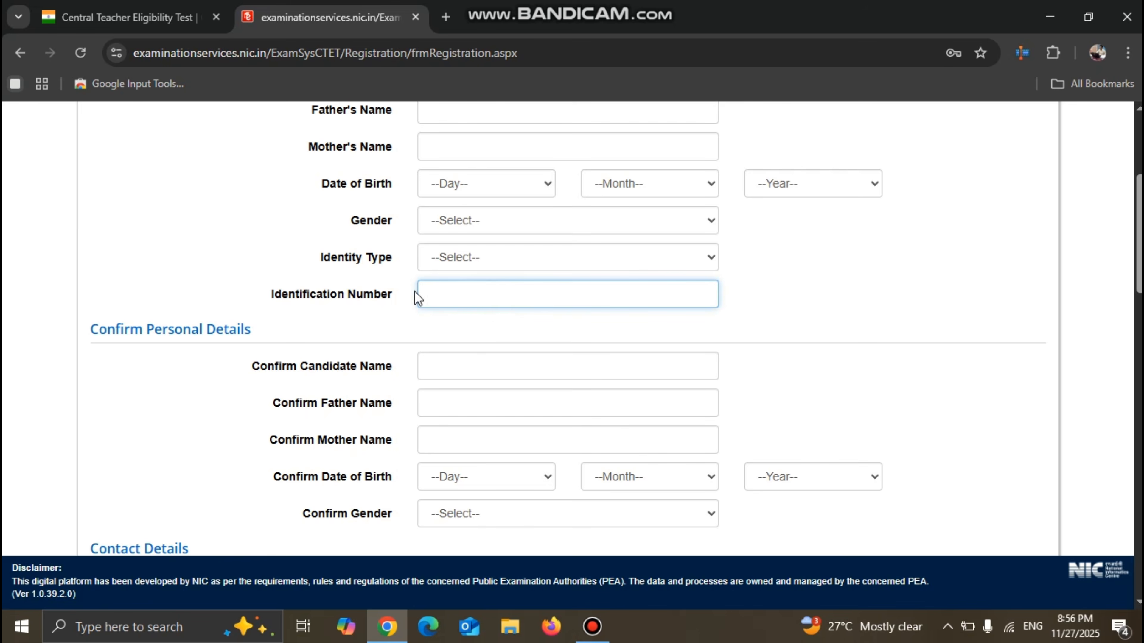
scroll(644, 309, down, 2)
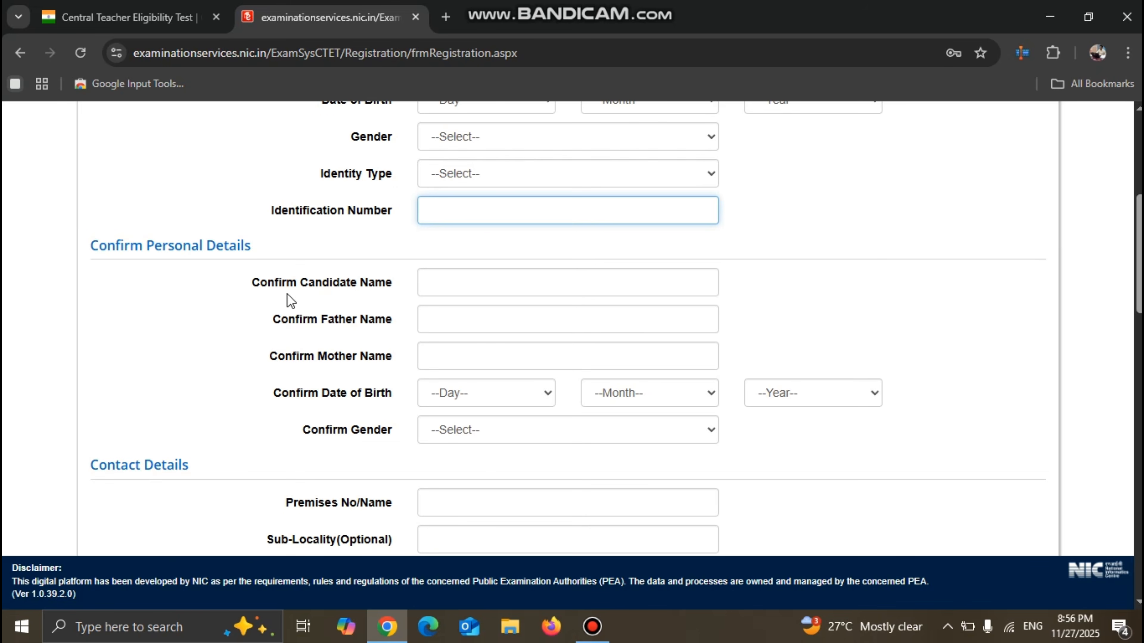
click(512, 292)
click(494, 320)
scroll(494, 321, down, 2)
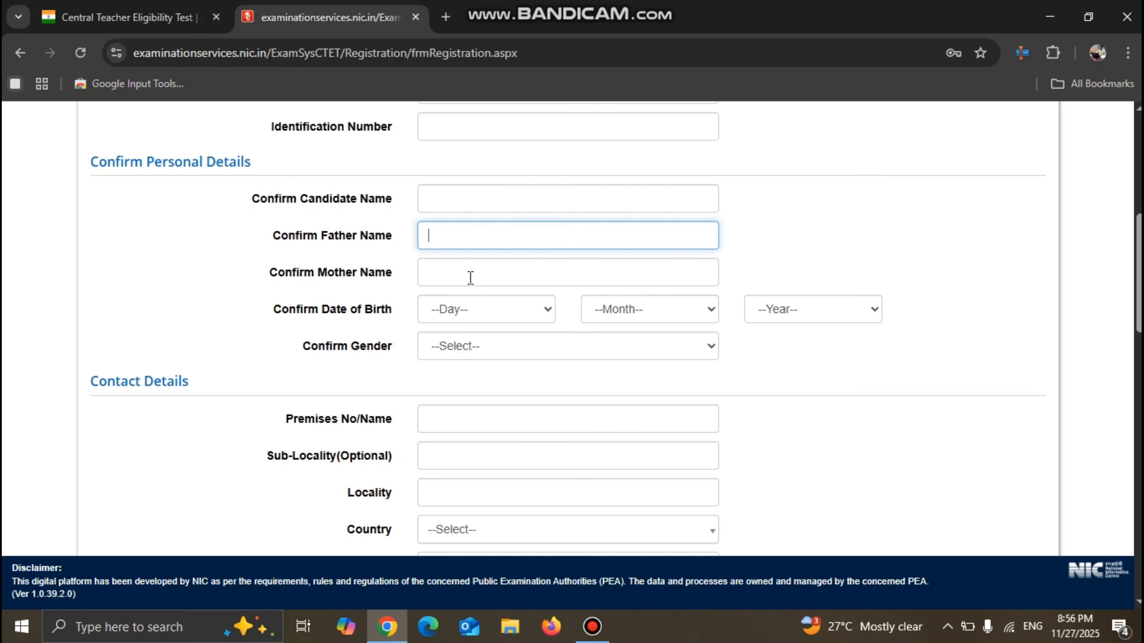
click(470, 279)
scroll(453, 300, down, 2)
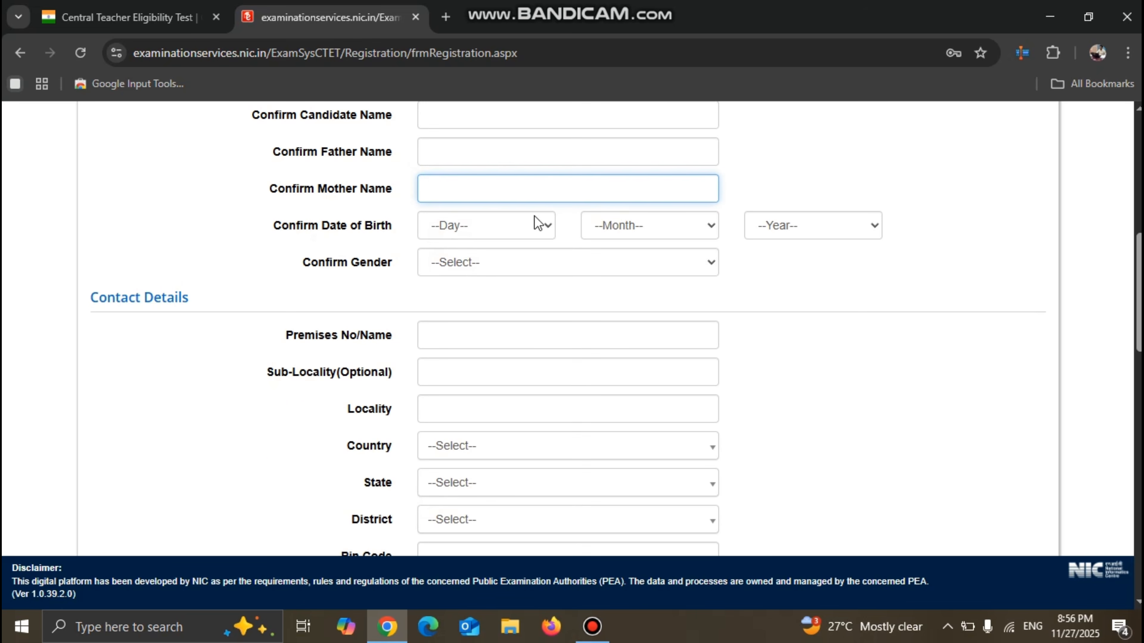
scroll(566, 266, down, 3)
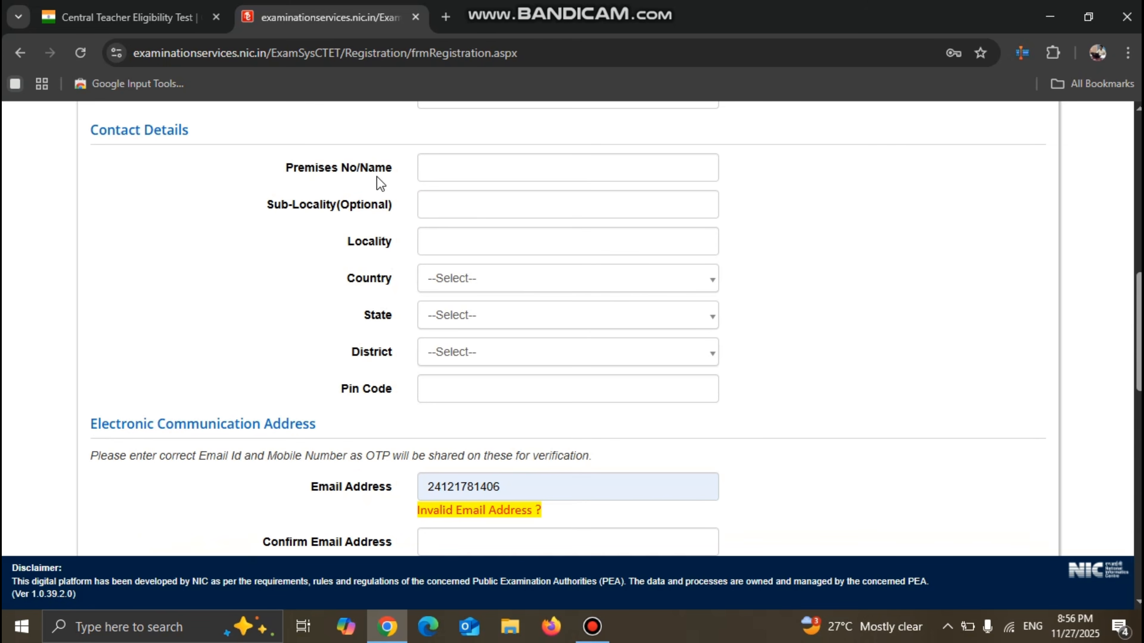
scroll(387, 187, up, 2)
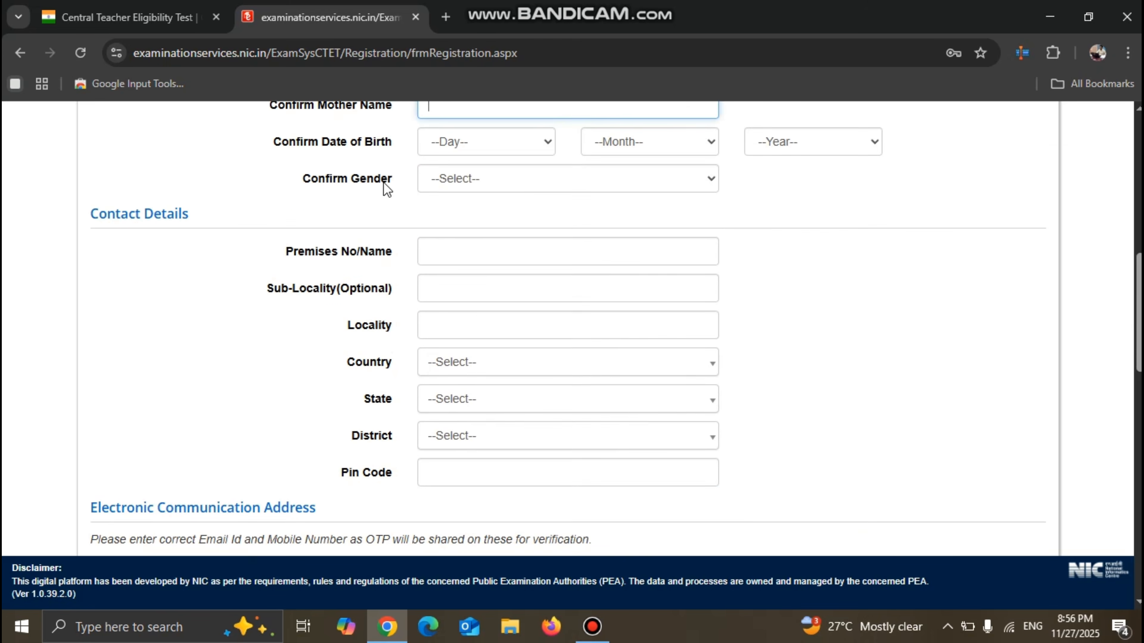
Step through the address fields and set the Country to India.
click(480, 251)
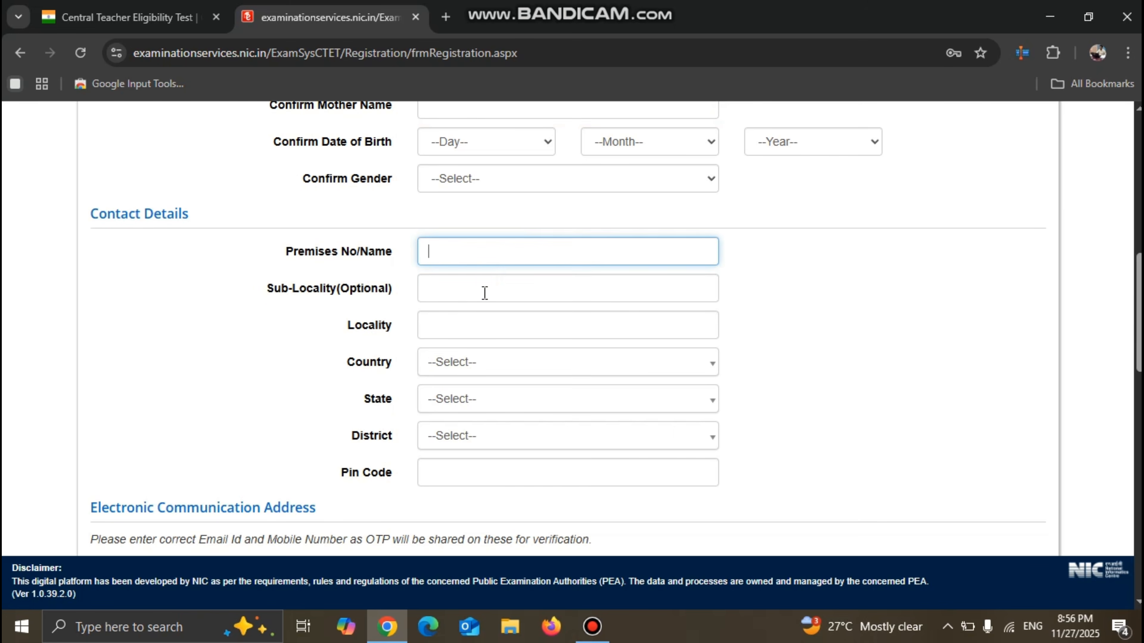
click(483, 288)
scroll(488, 293, down, 2)
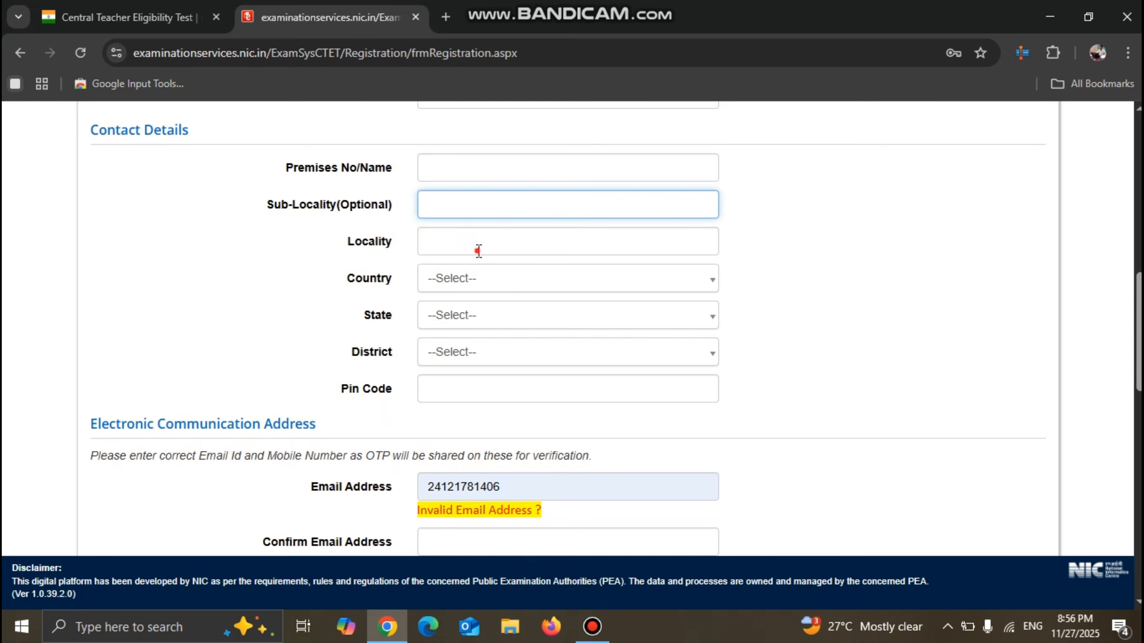
click(479, 251)
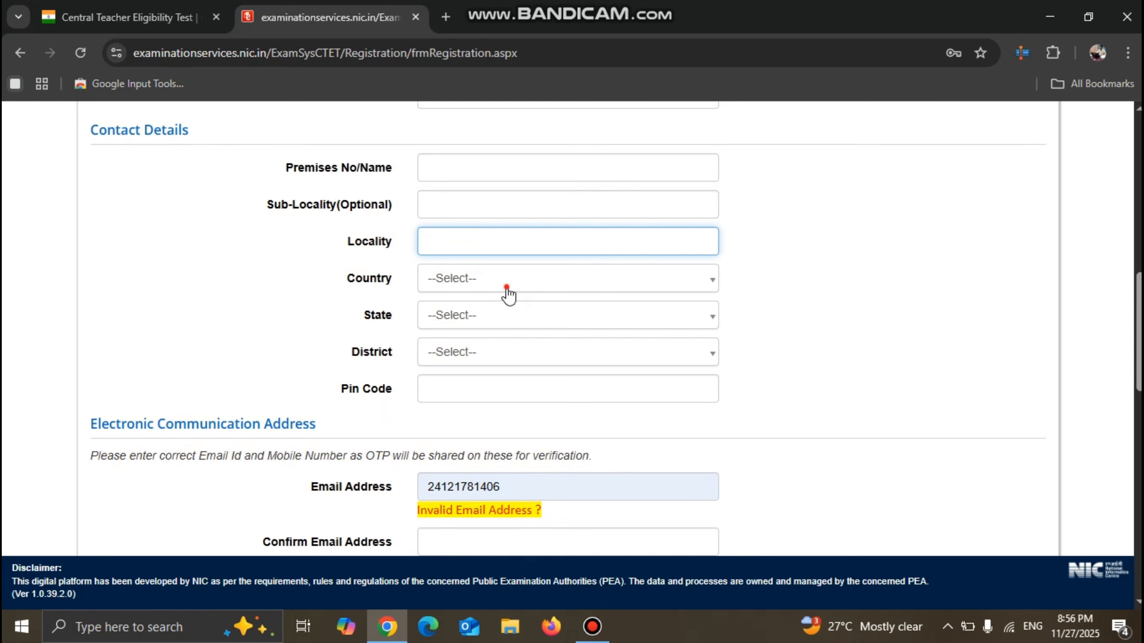
click(468, 284)
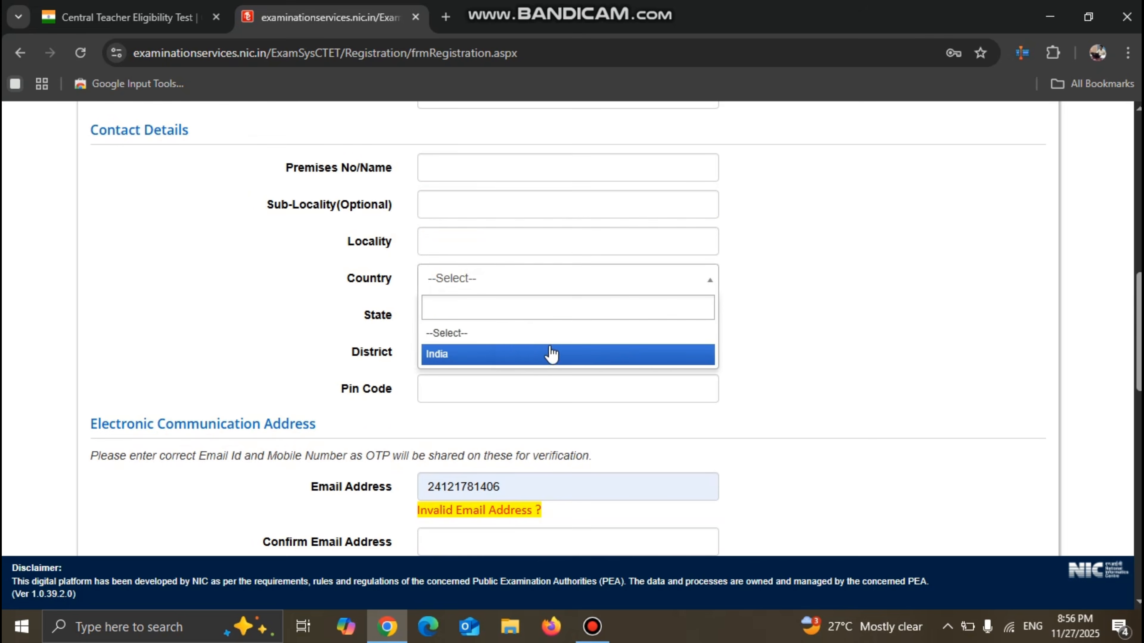
click(518, 351)
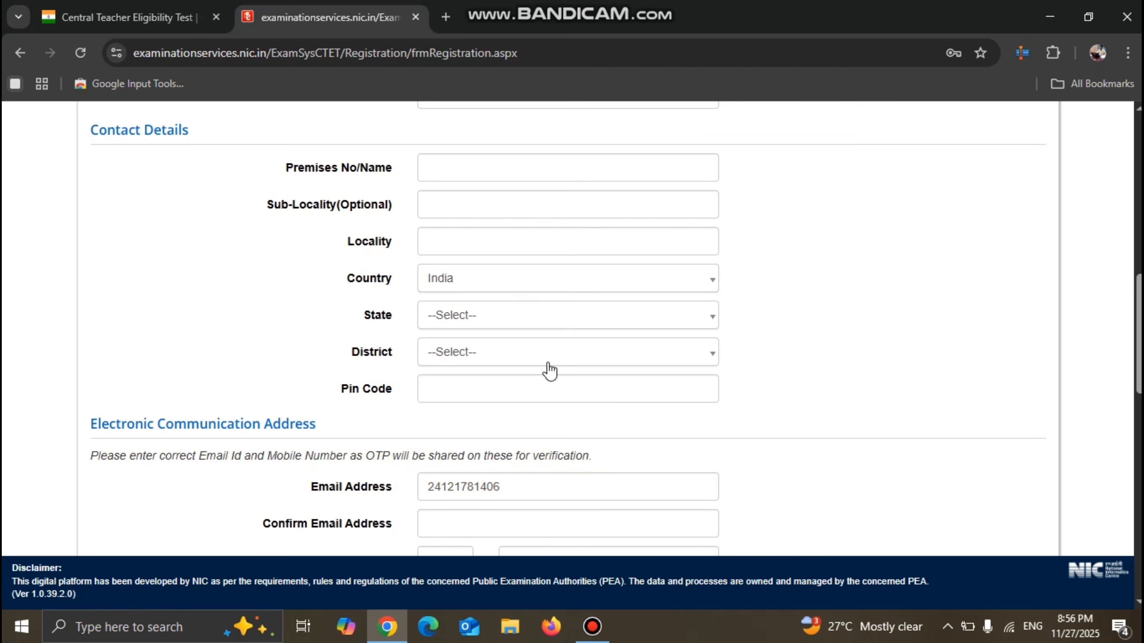
scroll(470, 356, down, 2)
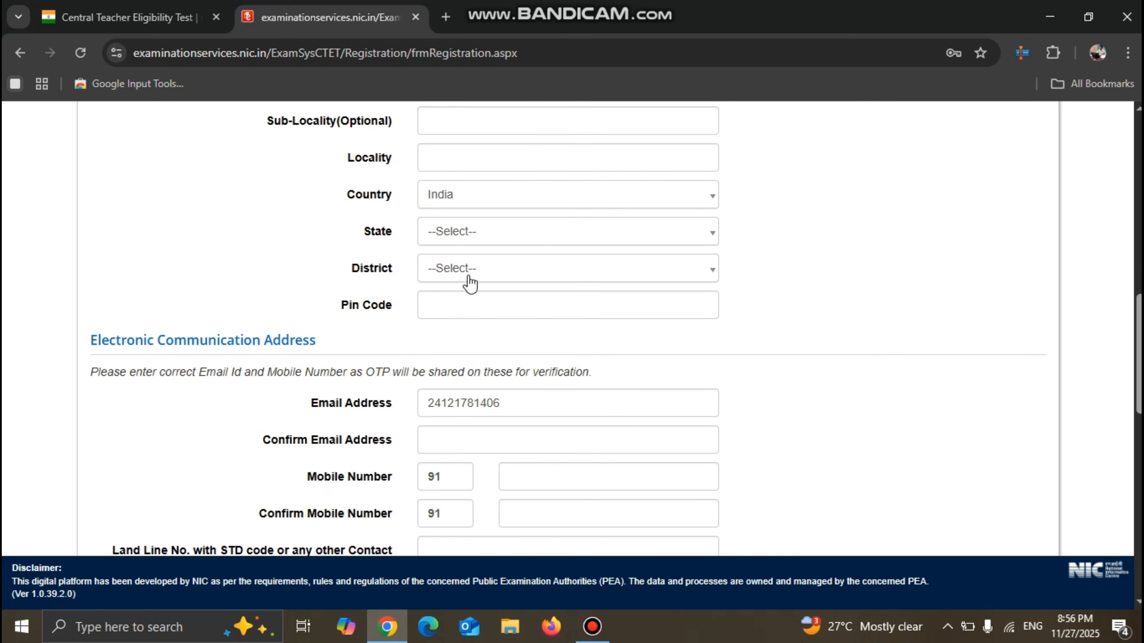
click(469, 280)
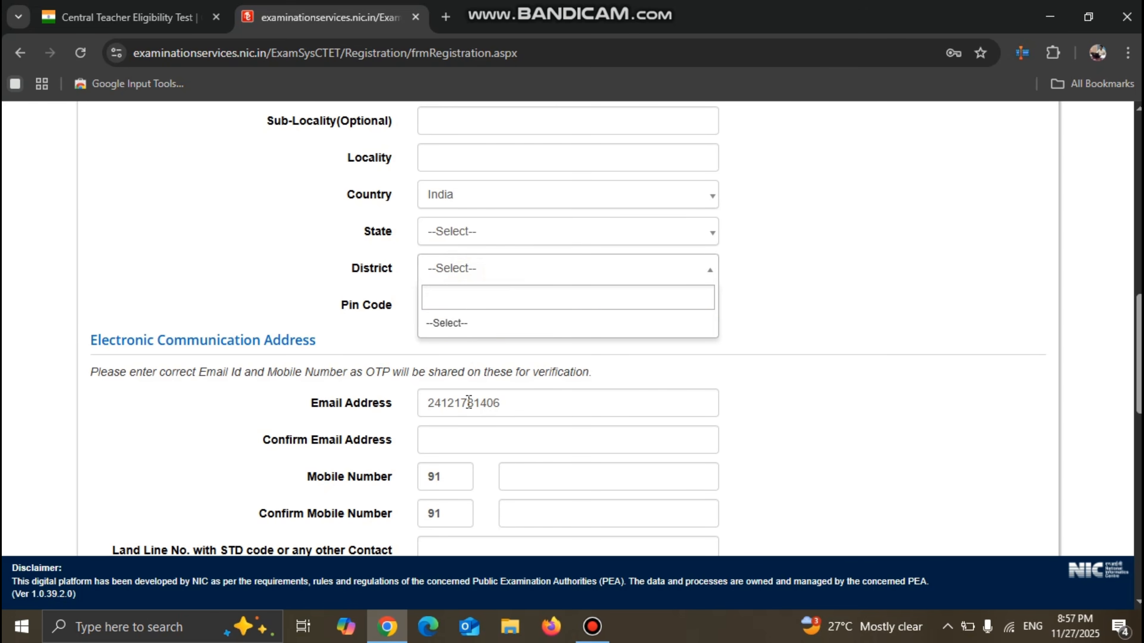
scroll(468, 401, down, 4)
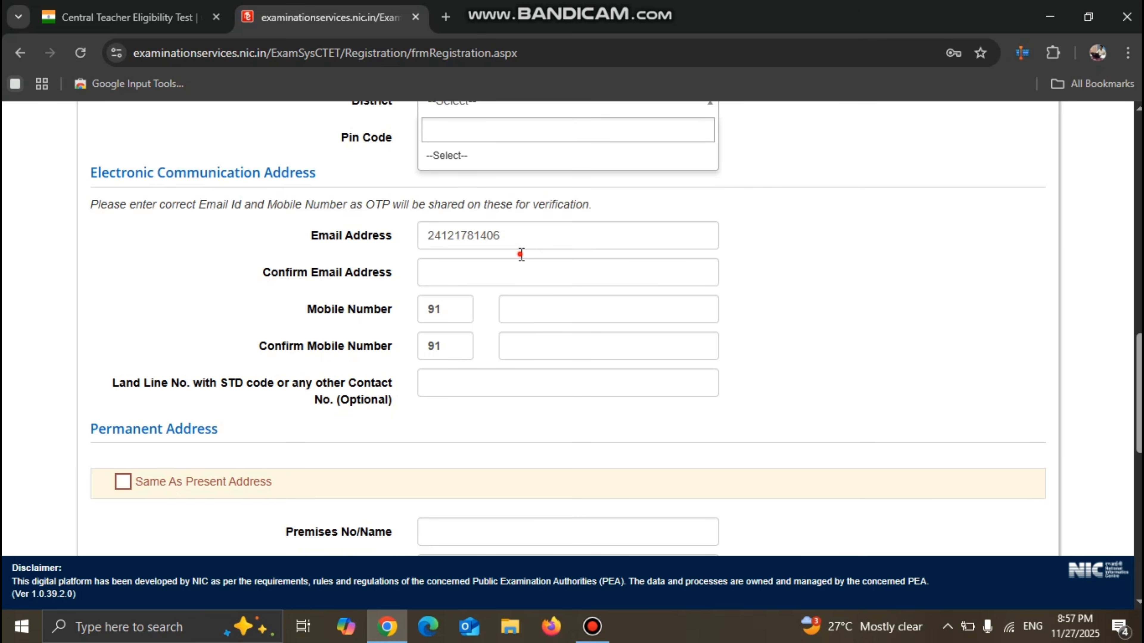
Move through the Email, Mobile and Land Line fields, then tick Same As Present Address.
click(517, 246)
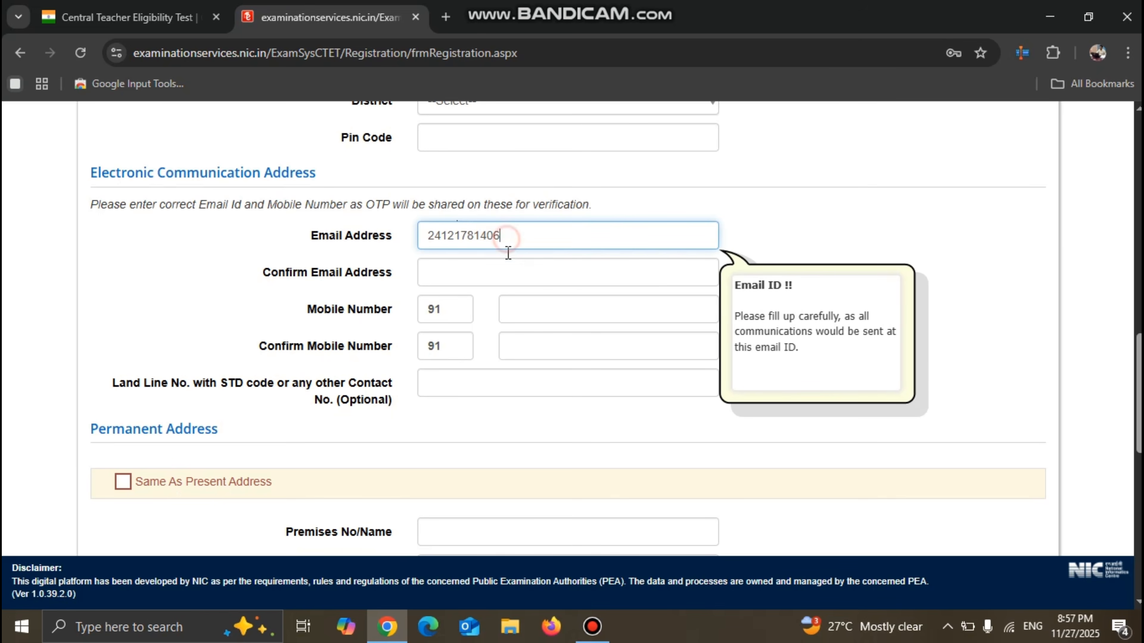
click(454, 278)
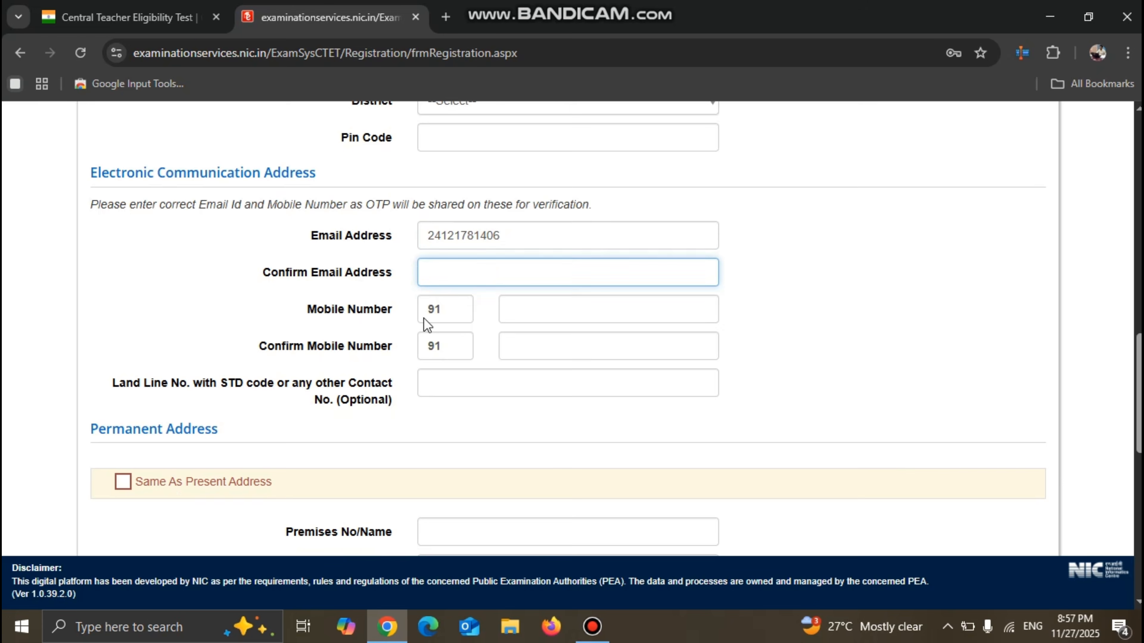
scroll(461, 293, down, 2)
click(516, 233)
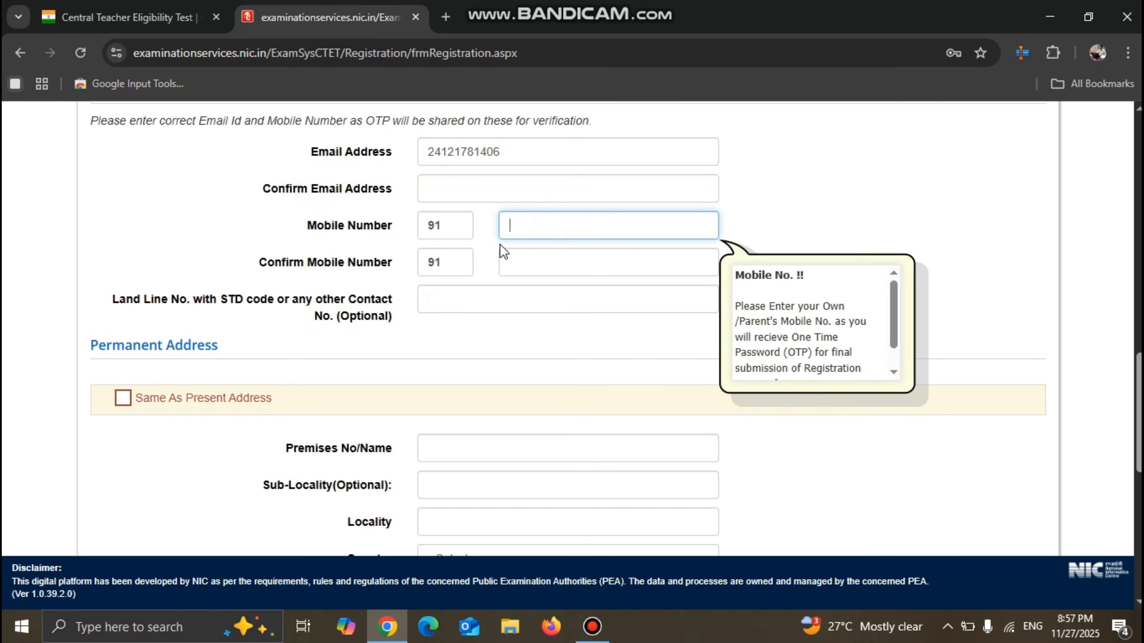
click(538, 255)
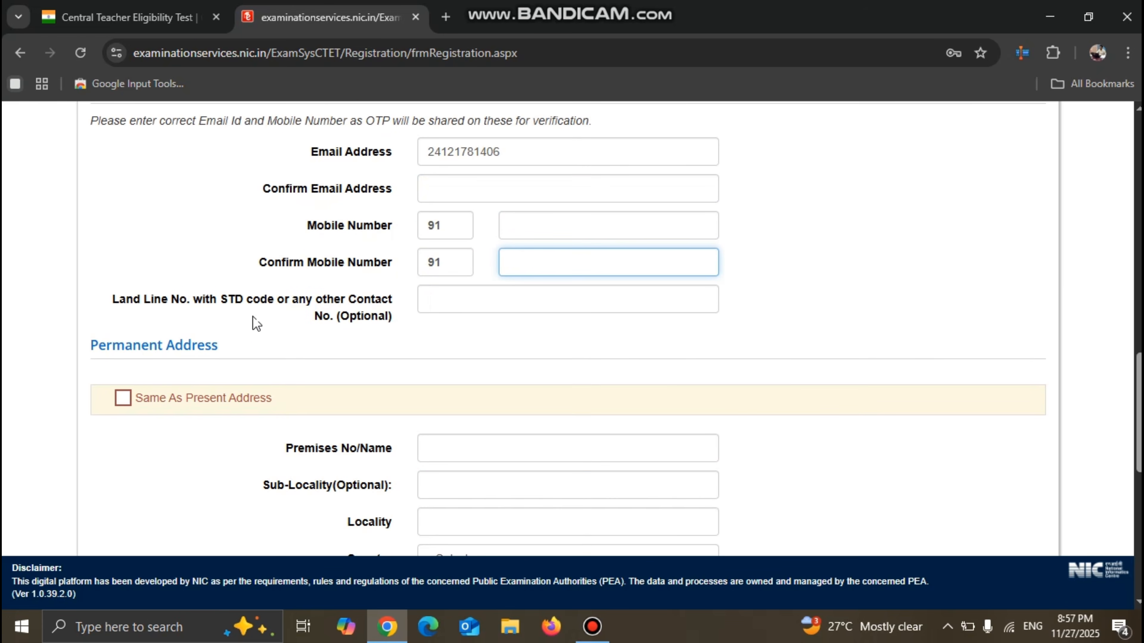
click(444, 307)
scroll(435, 310, down, 2)
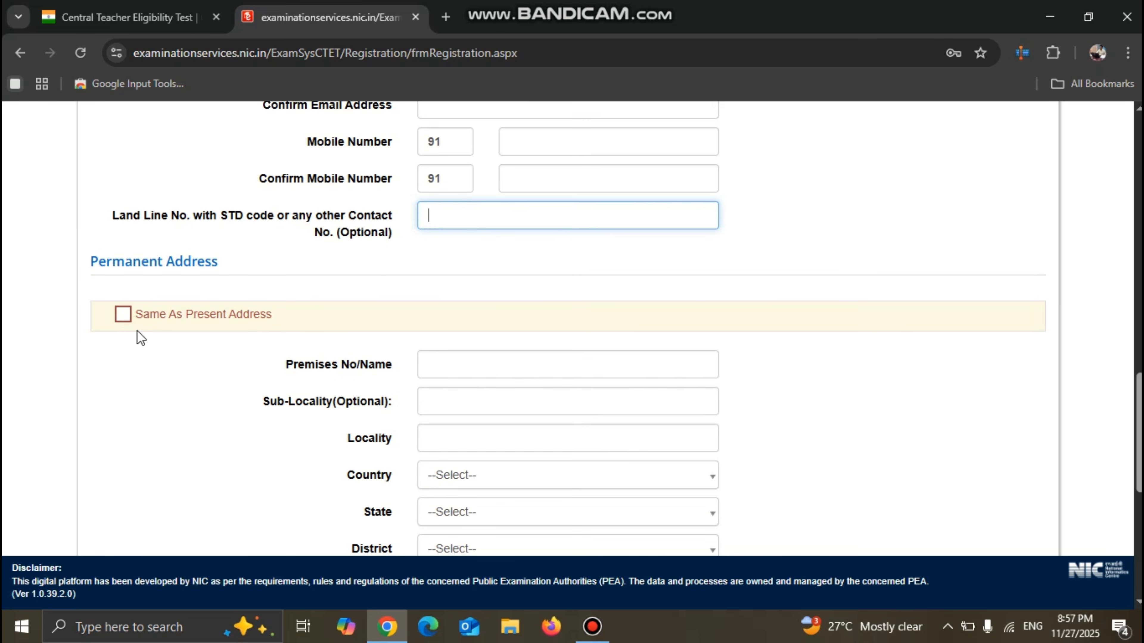
click(124, 317)
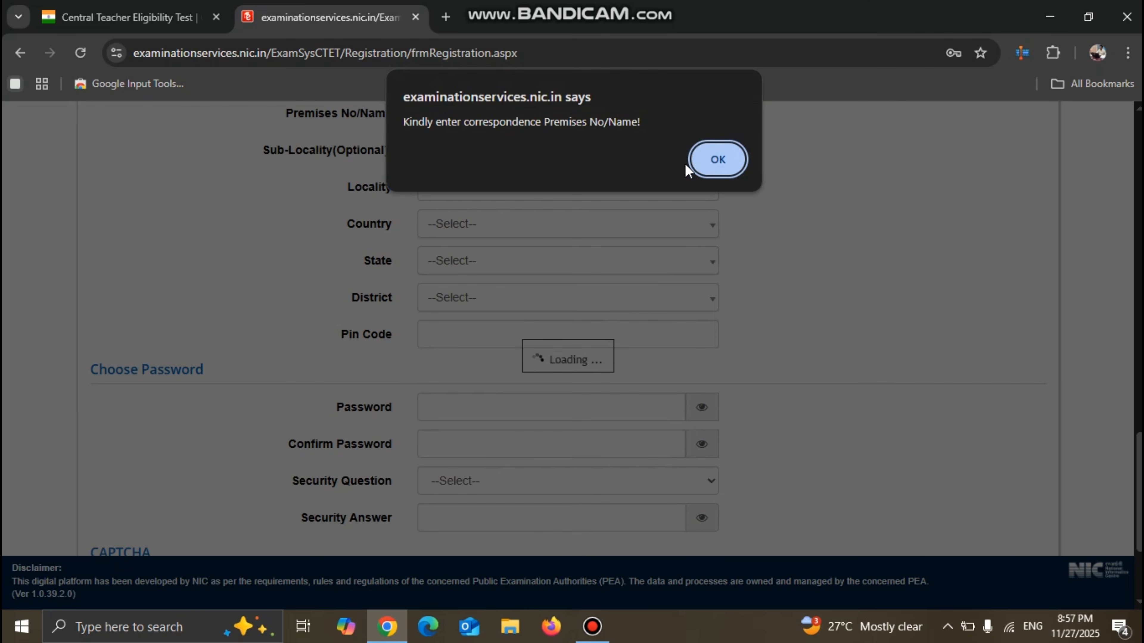
Dismiss the missing Premises No/Name alert and scroll through the registration form.
click(714, 162)
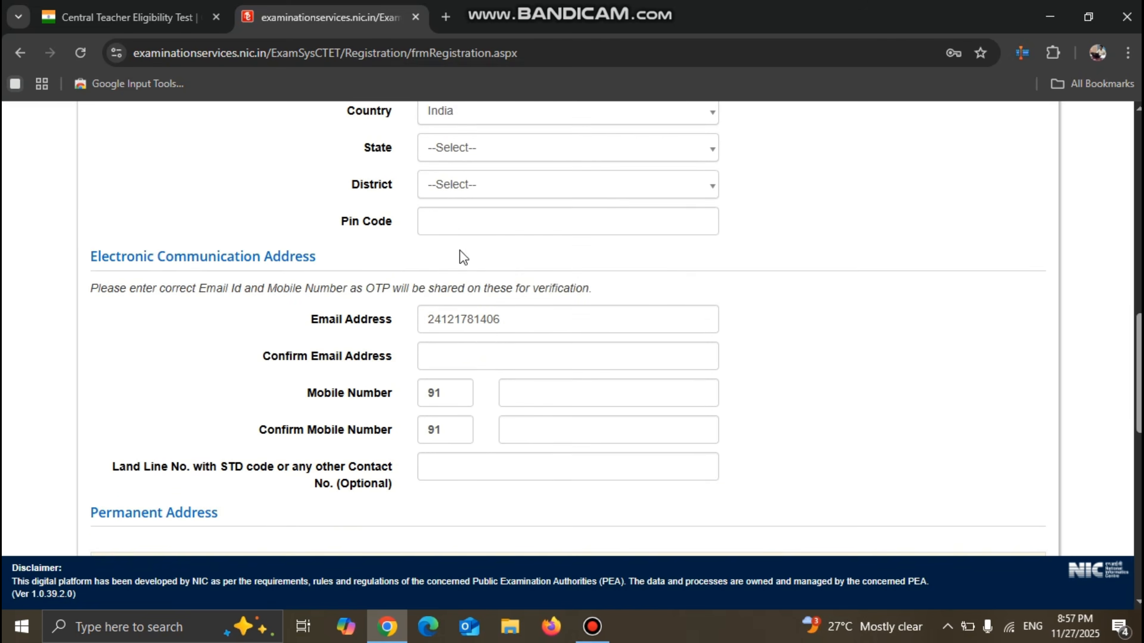
scroll(463, 293, down, 10)
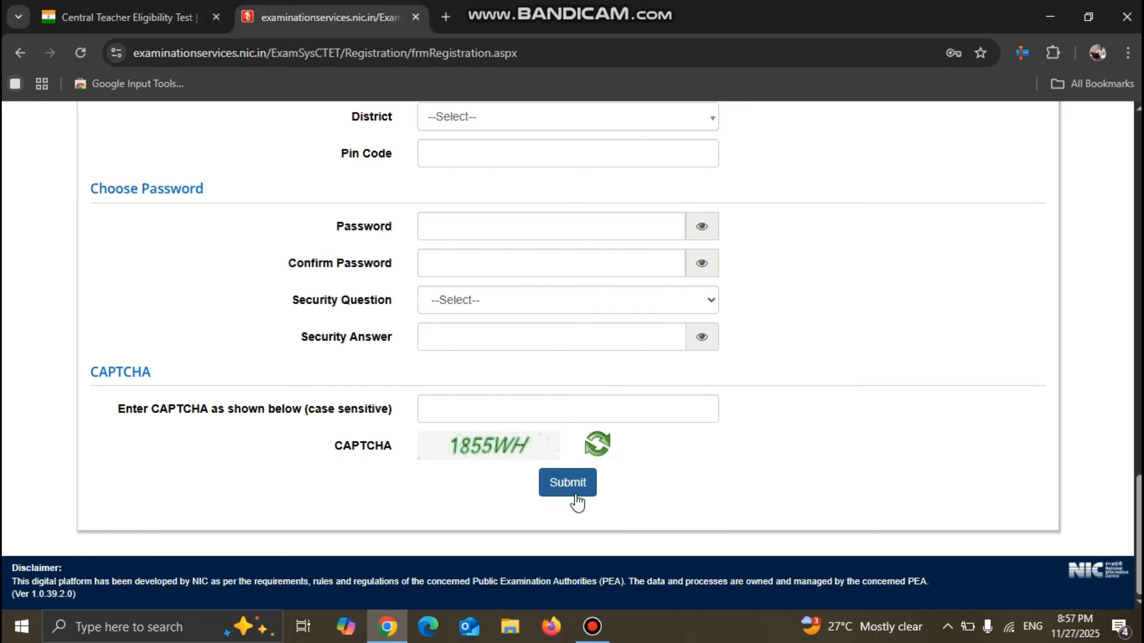
scroll(565, 478, up, 15)
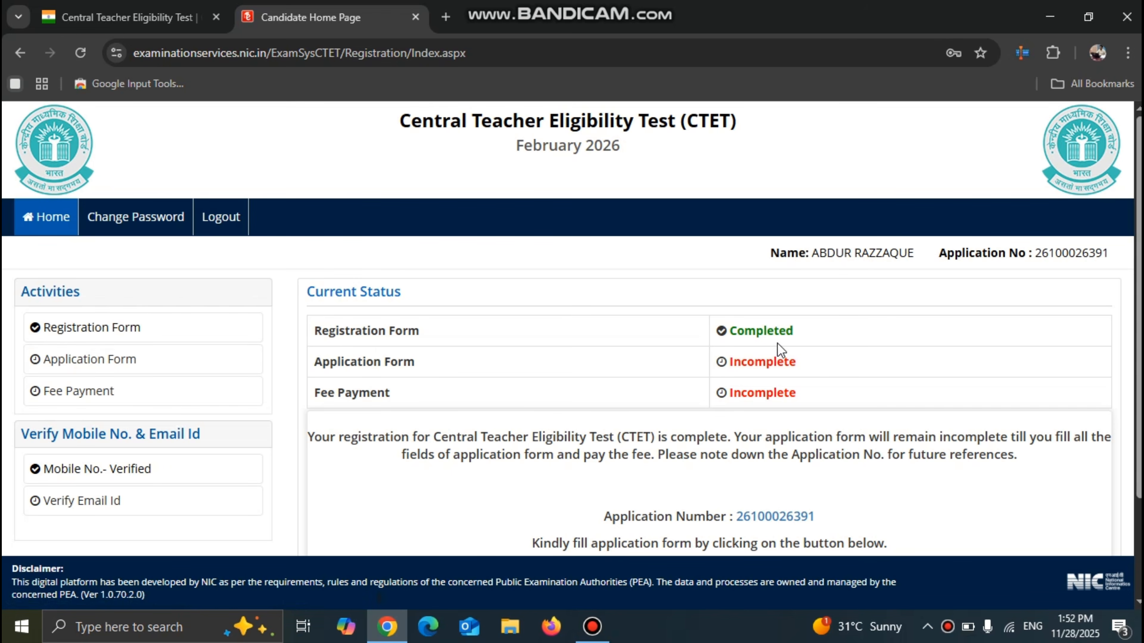
Open Application Form under Activities and go to the Contact Details step.
click(140, 361)
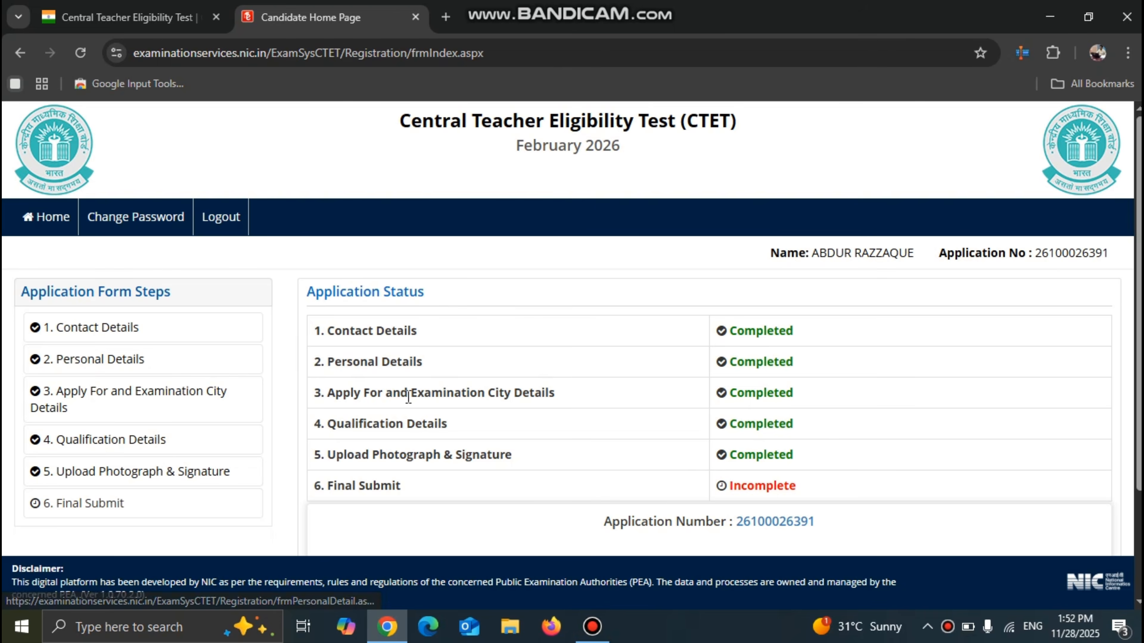
scroll(450, 388, down, 2)
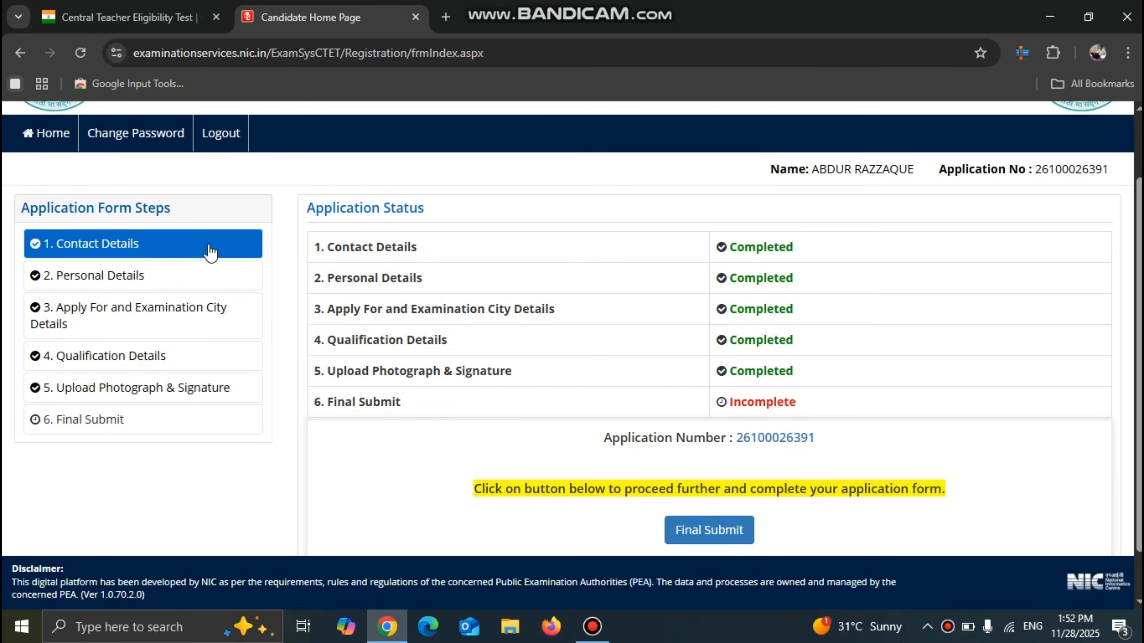
click(147, 254)
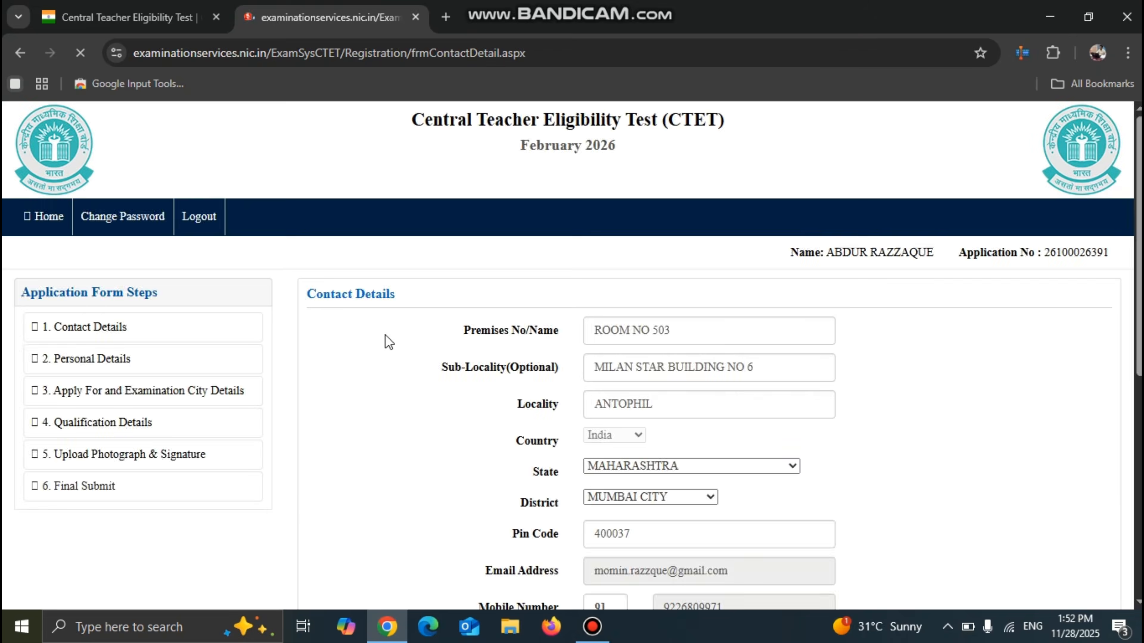
Scroll through the saved Contact Details to review the present and permanent address.
scroll(569, 378, down, 2)
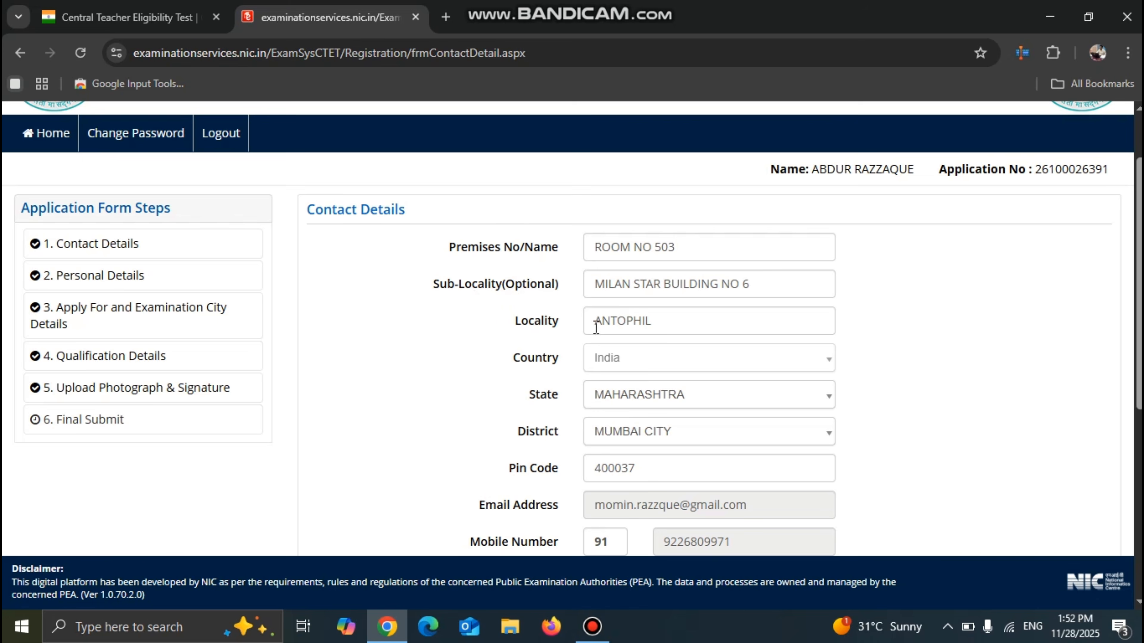
scroll(637, 357, down, 2)
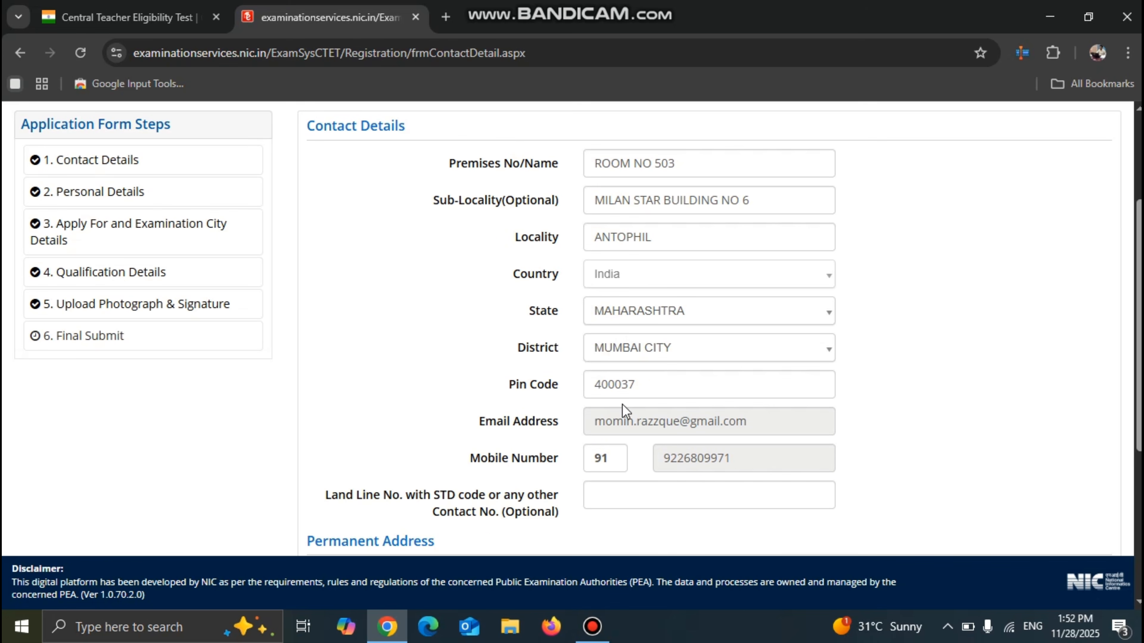
scroll(626, 410, down, 5)
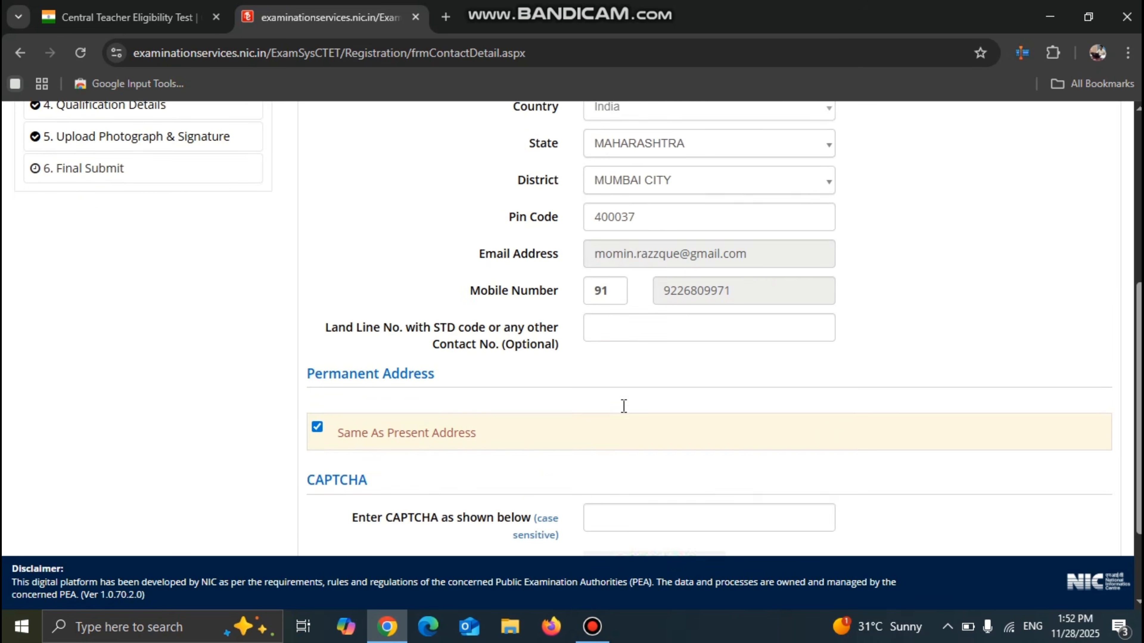
scroll(626, 412, down, 1)
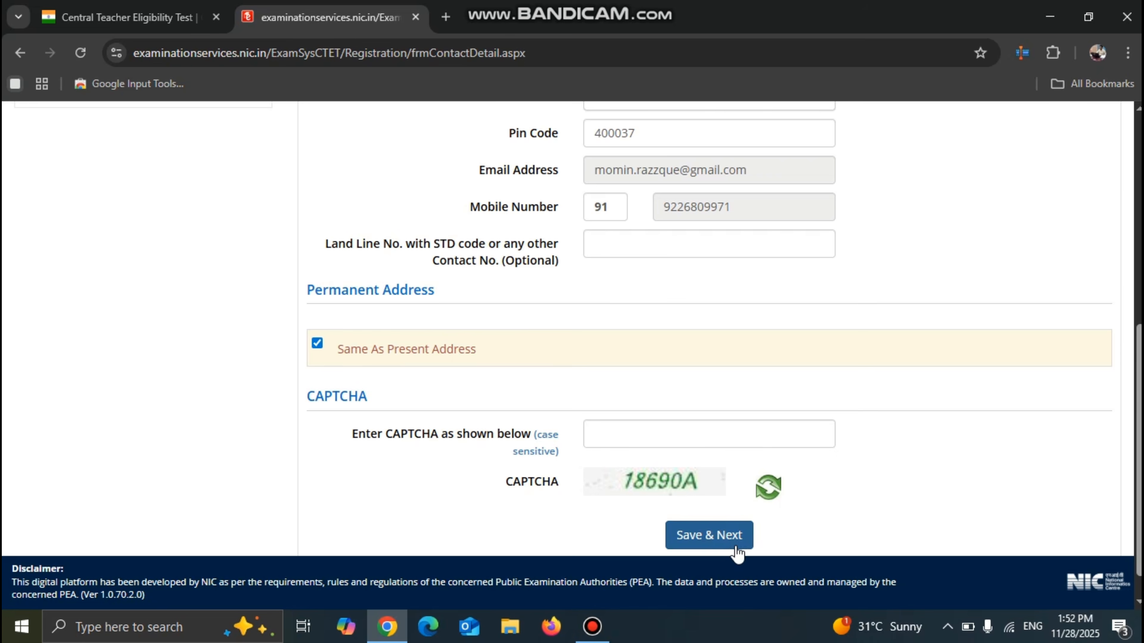
scroll(675, 504, up, 1)
scroll(674, 503, up, 5)
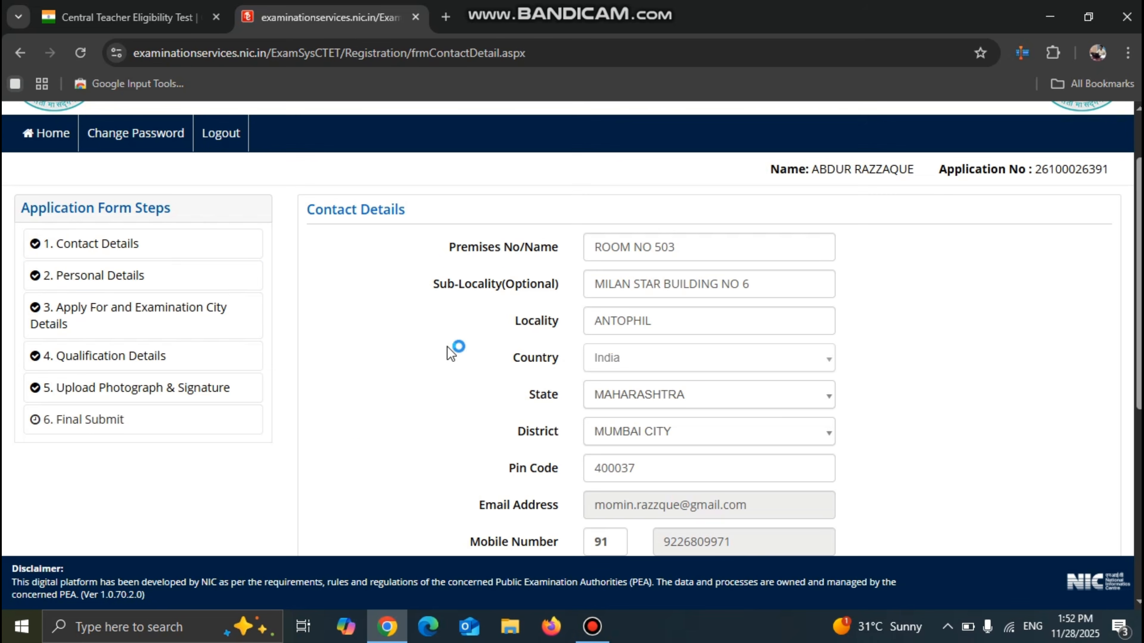
Open Personal Details, then the Apply For and Examination City Details step.
click(116, 280)
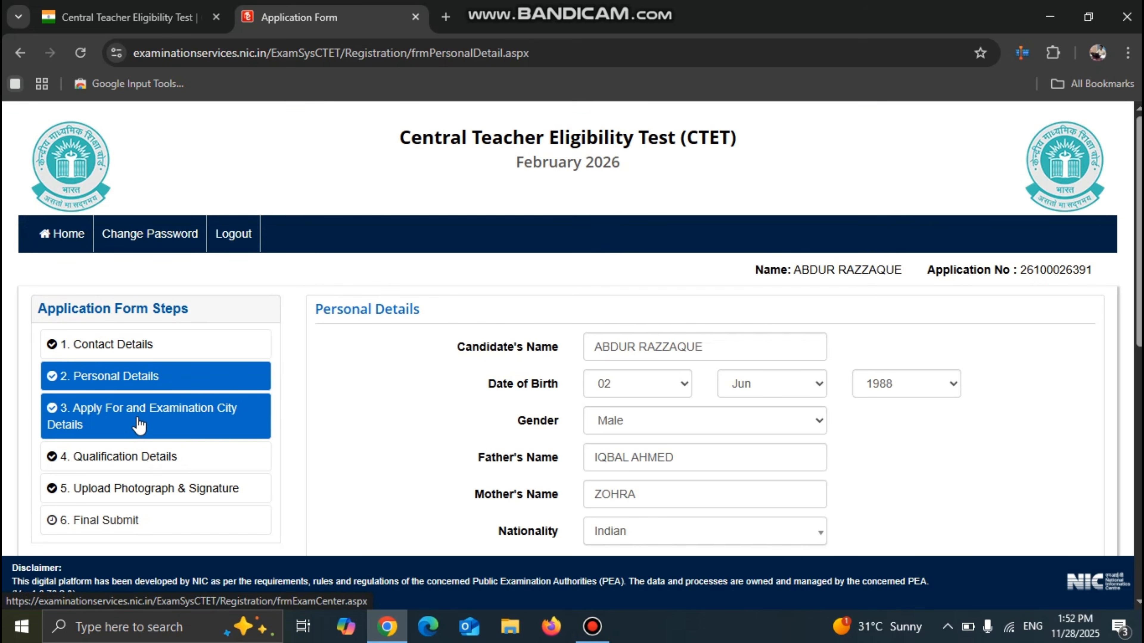
click(139, 425)
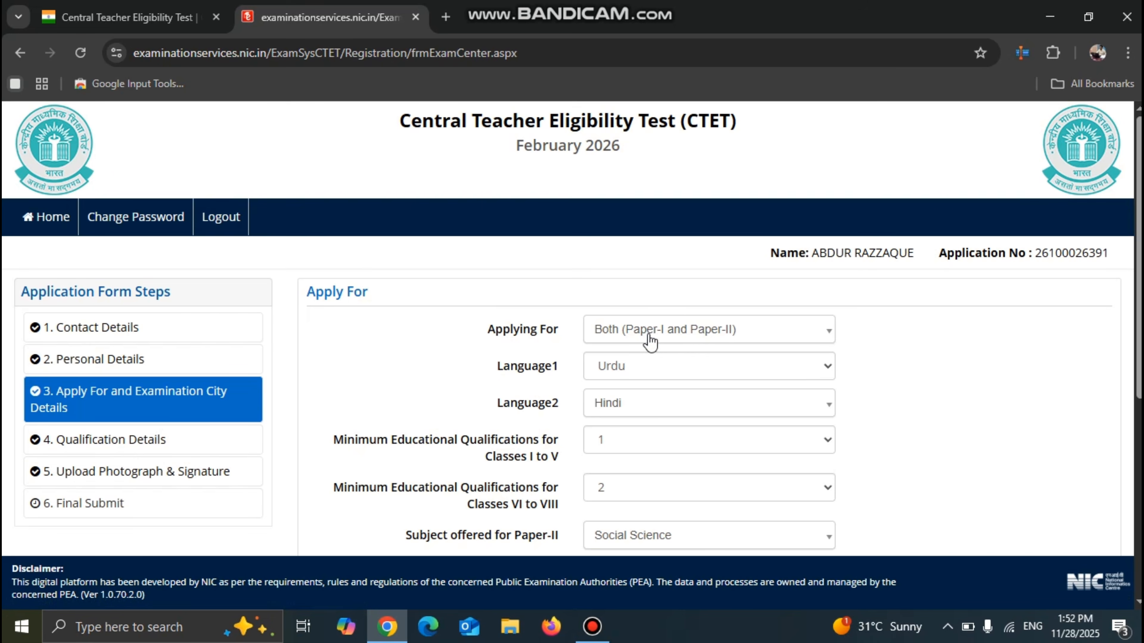
click(686, 336)
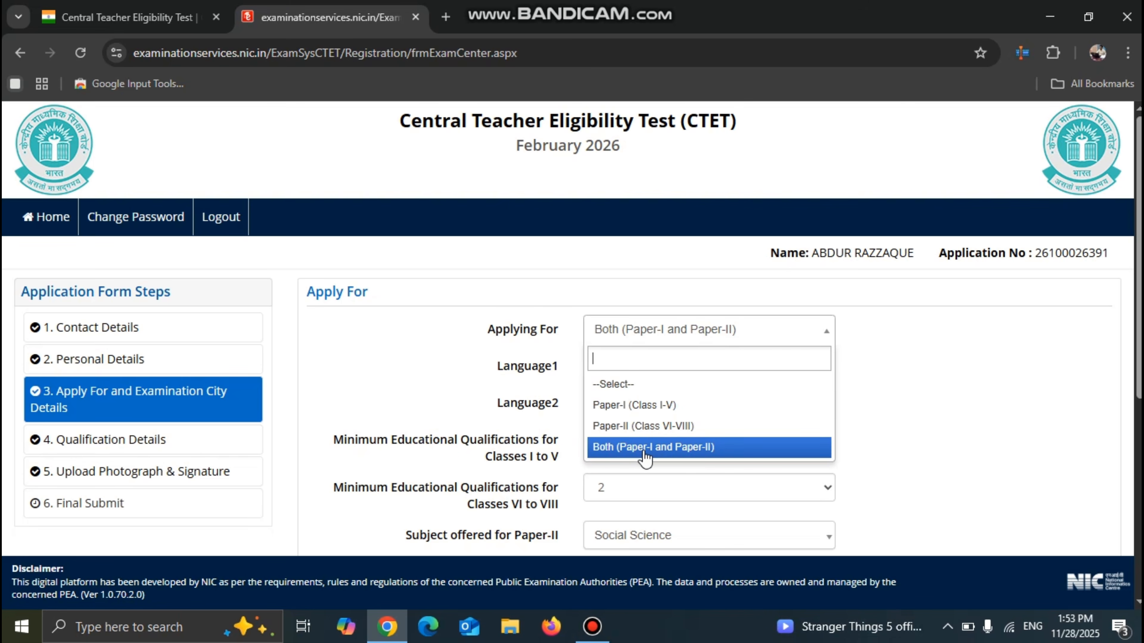
click(662, 447)
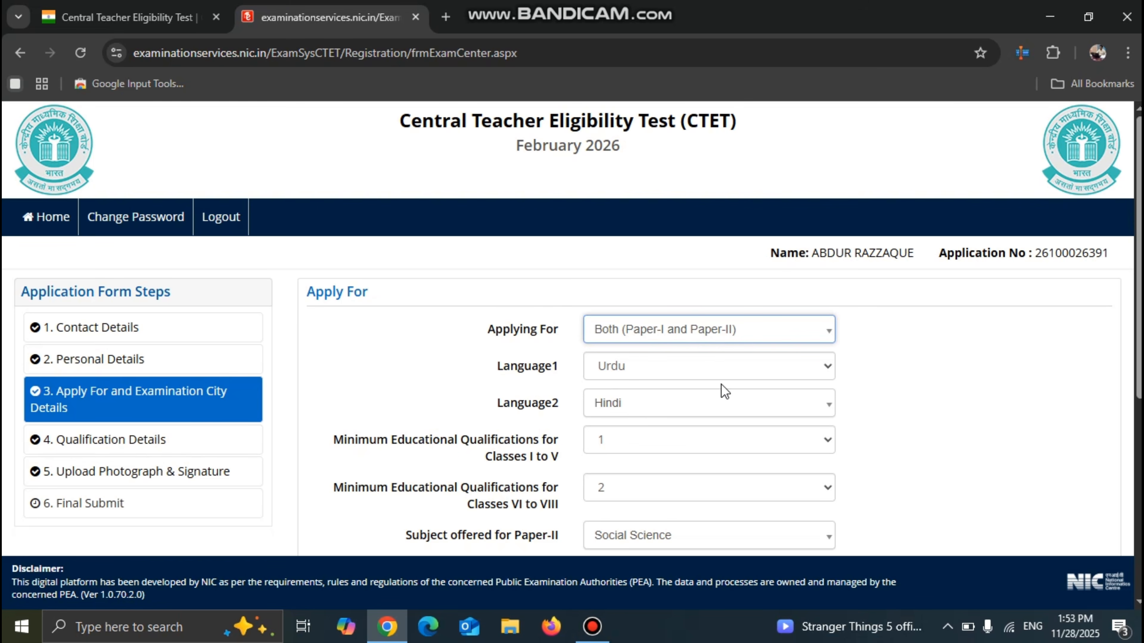
click(730, 376)
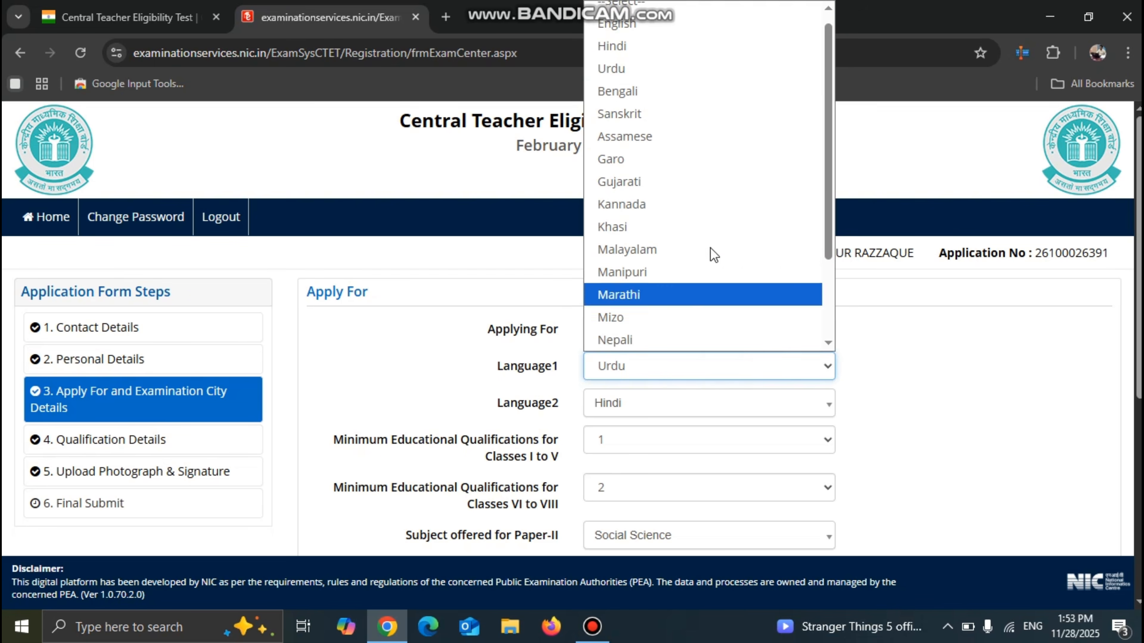
click(726, 417)
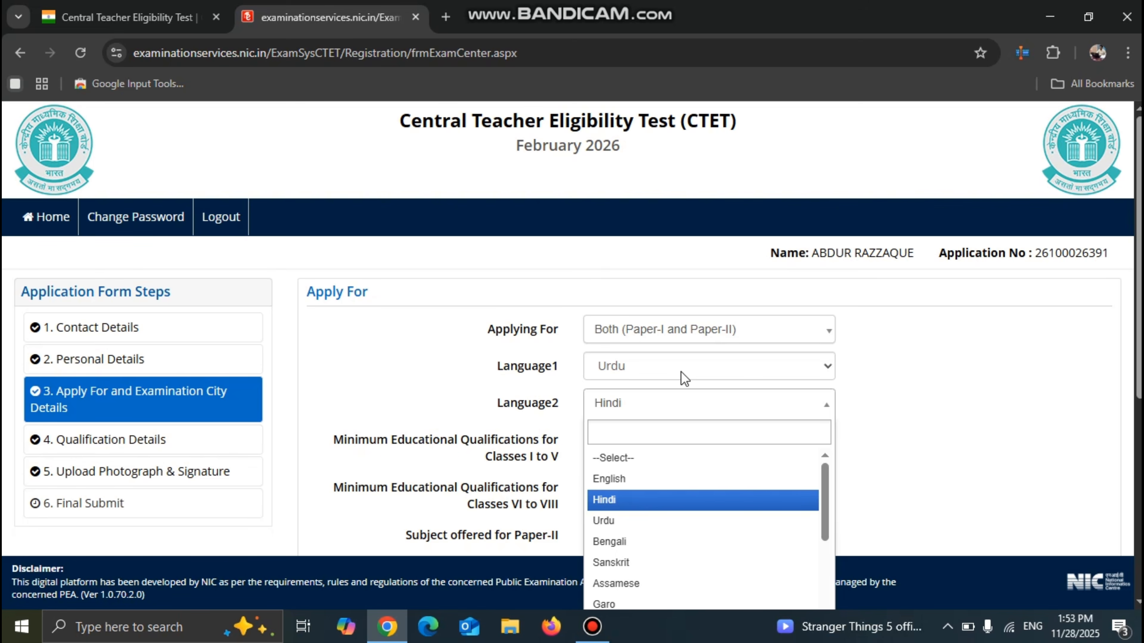
click(880, 469)
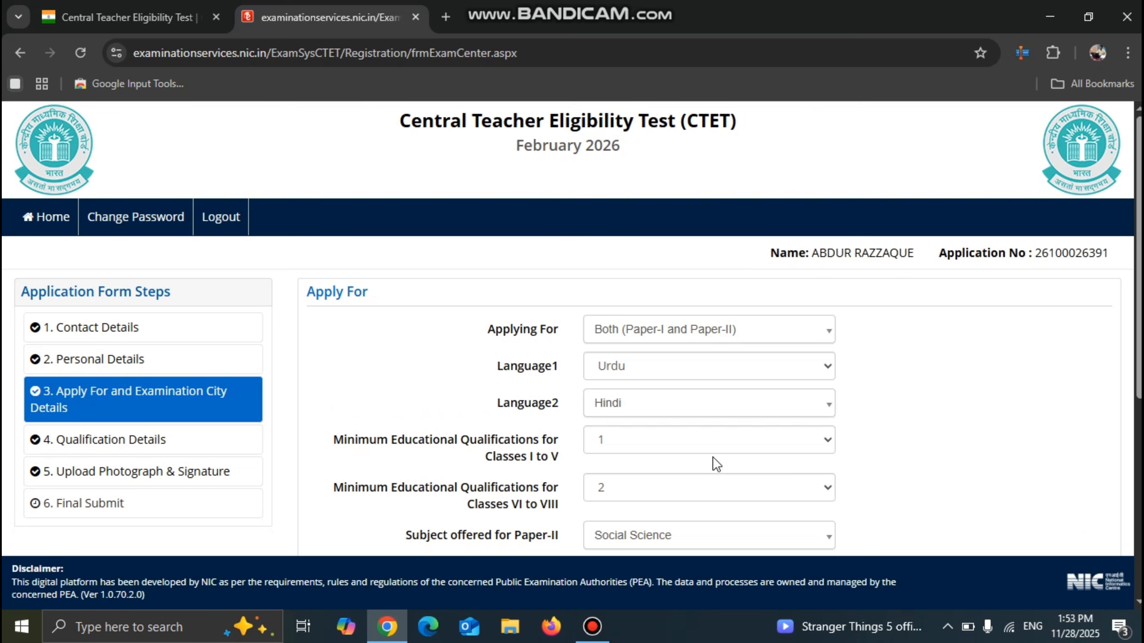
scroll(715, 463, down, 2)
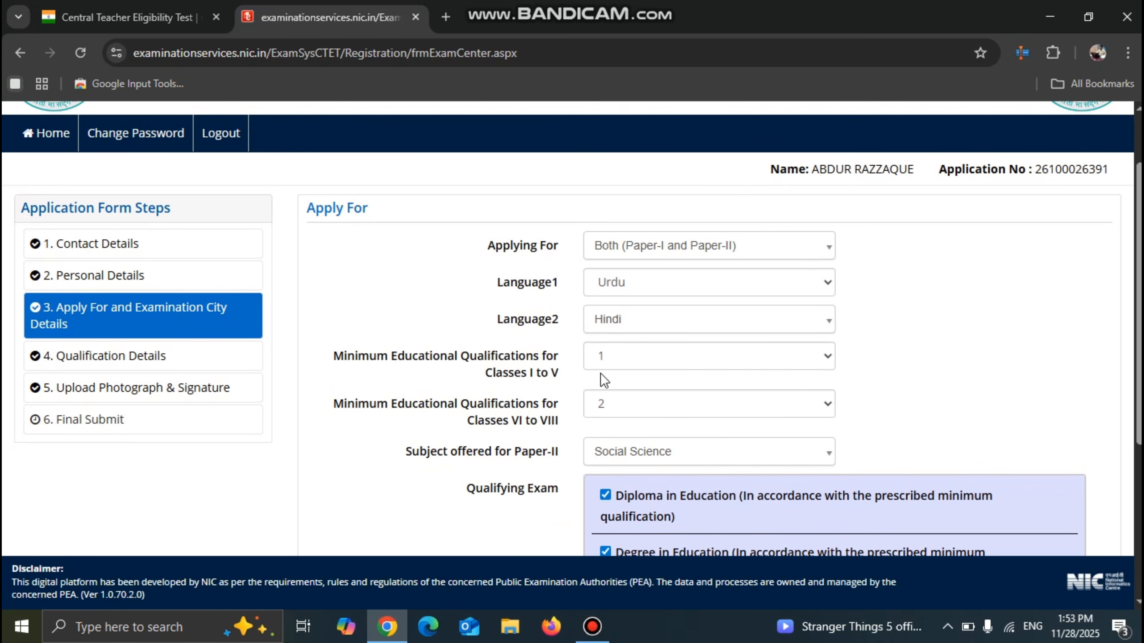
click(672, 359)
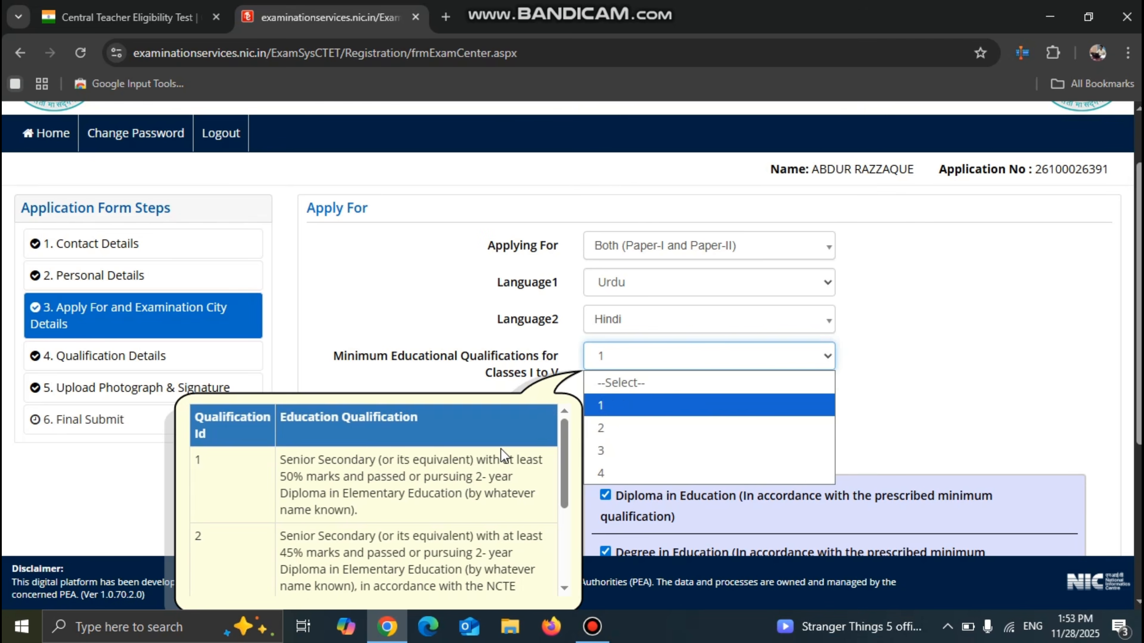
scroll(504, 455, down, 8)
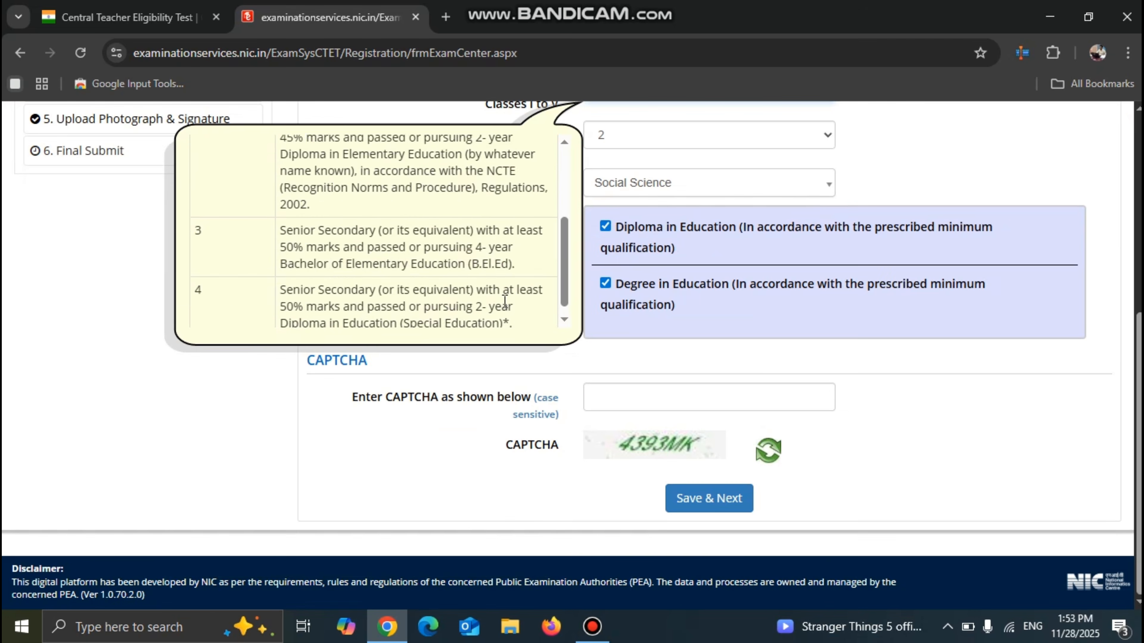
scroll(504, 301, up, 4)
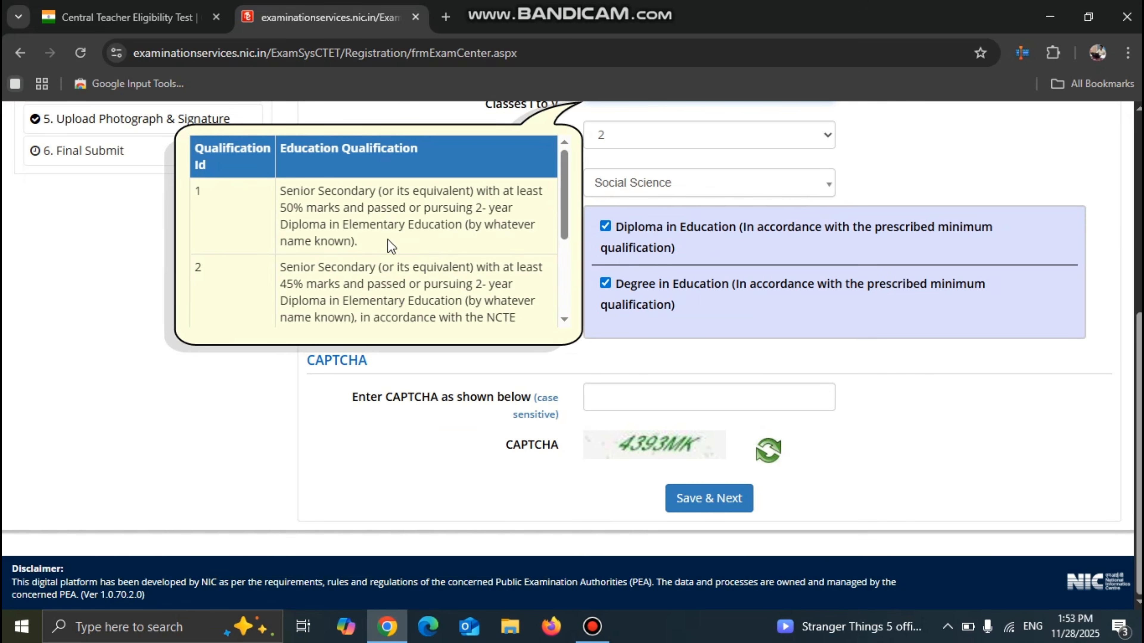
scroll(439, 226, up, 5)
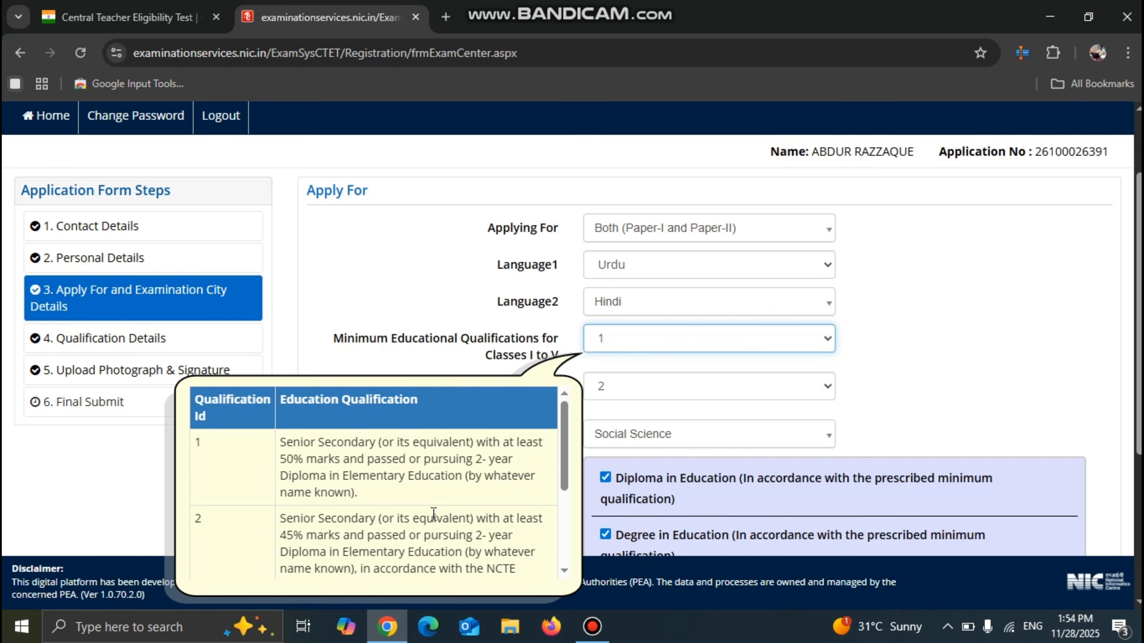
scroll(430, 517, down, 3)
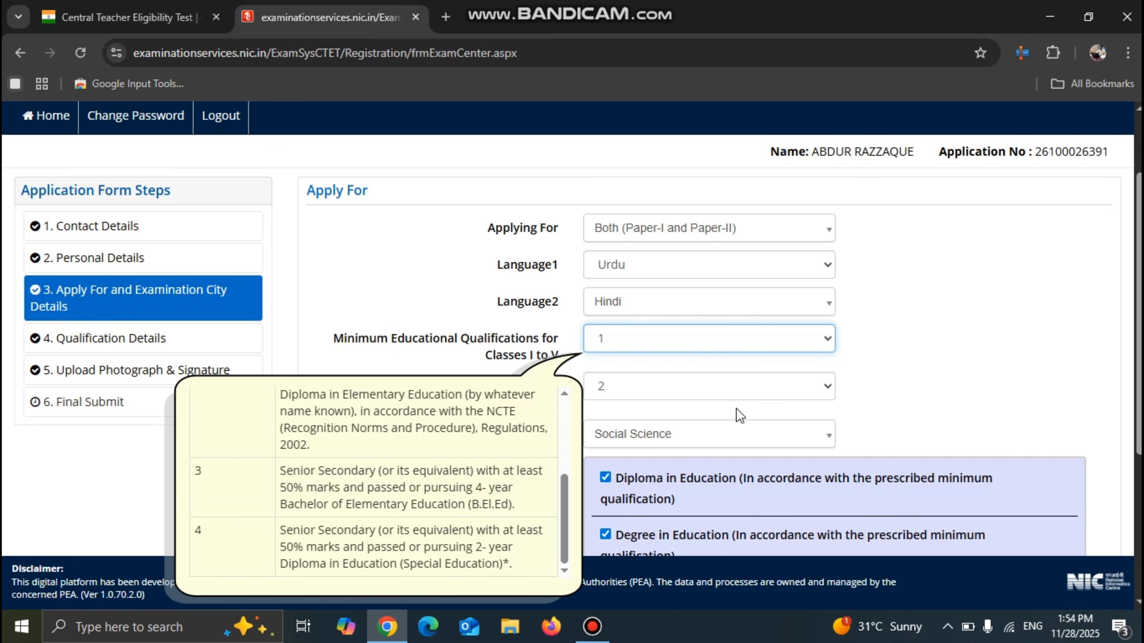
click(768, 396)
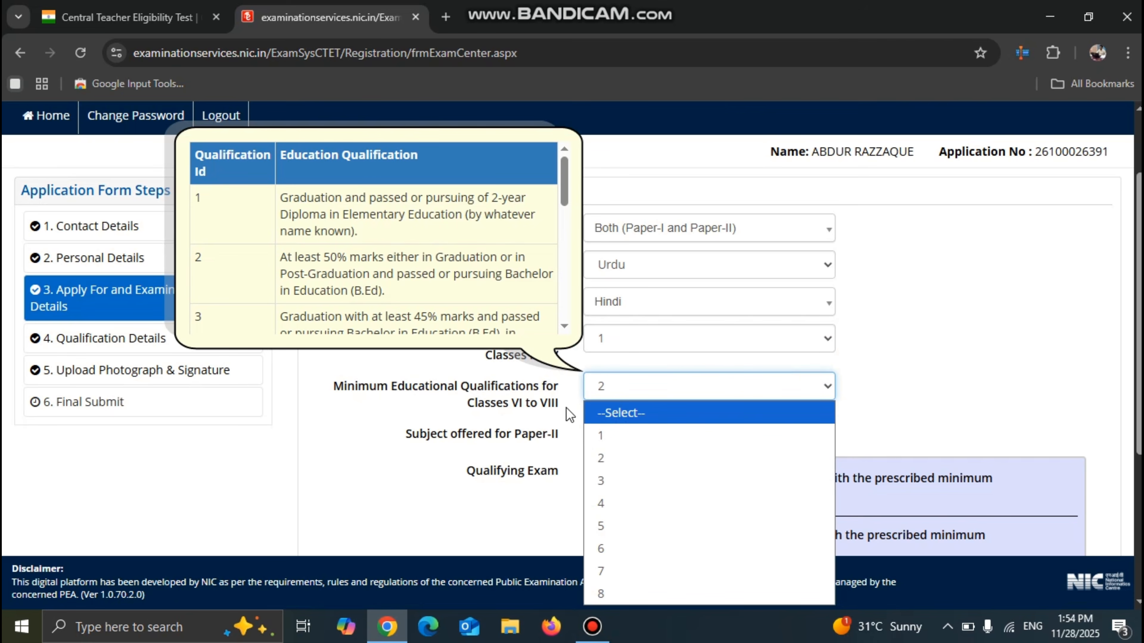
click(509, 302)
scroll(450, 315, up, 3)
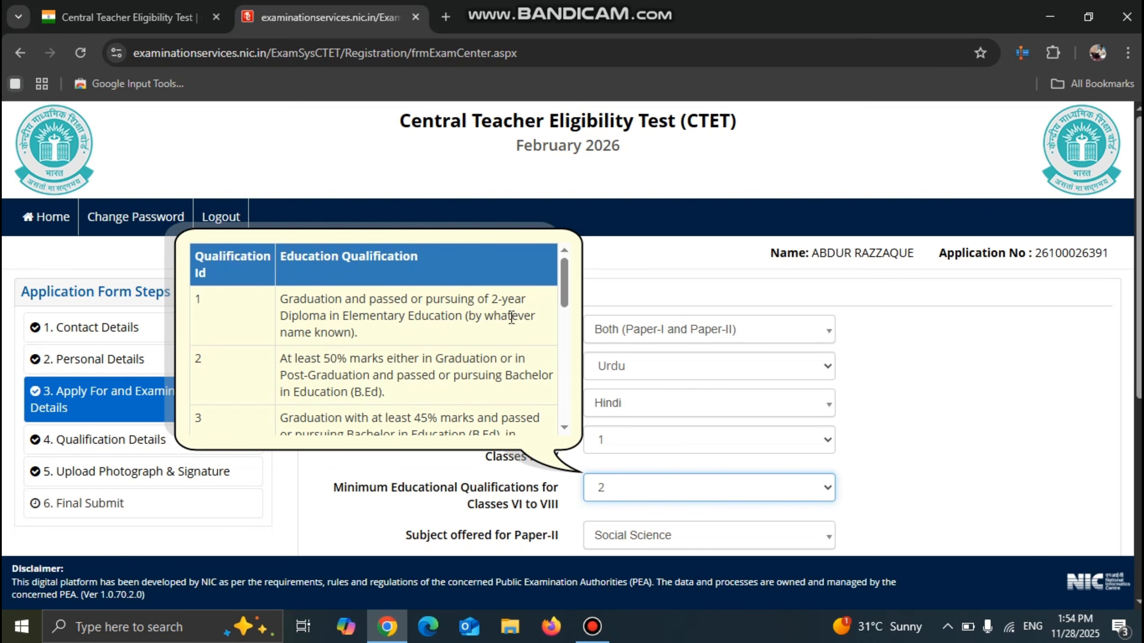
scroll(426, 325, down, 2)
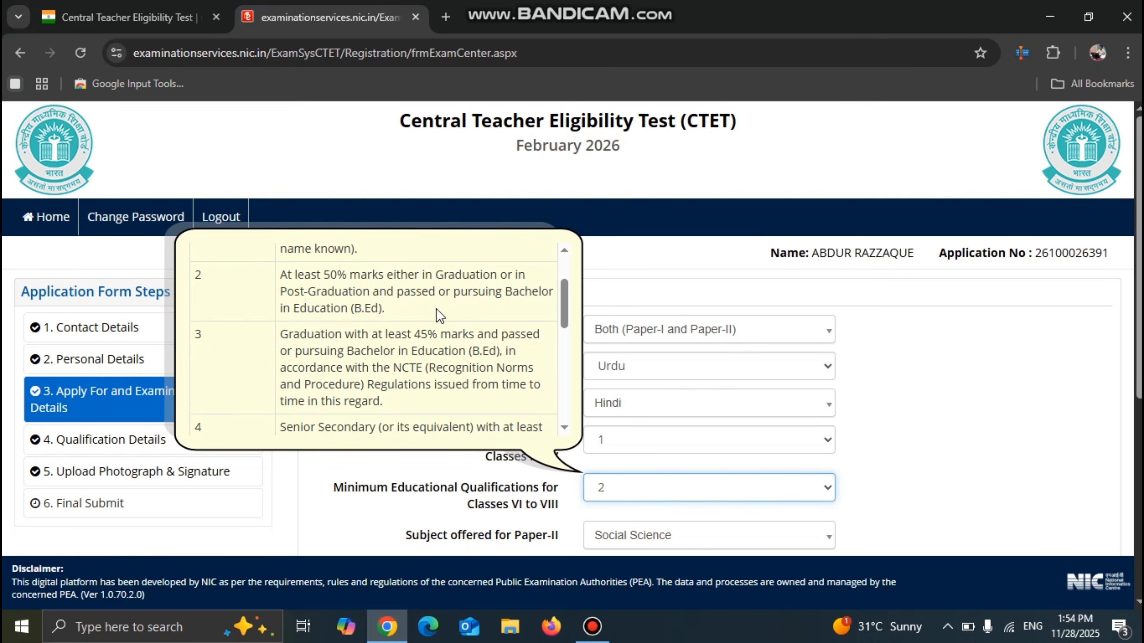
scroll(438, 325, down, 2)
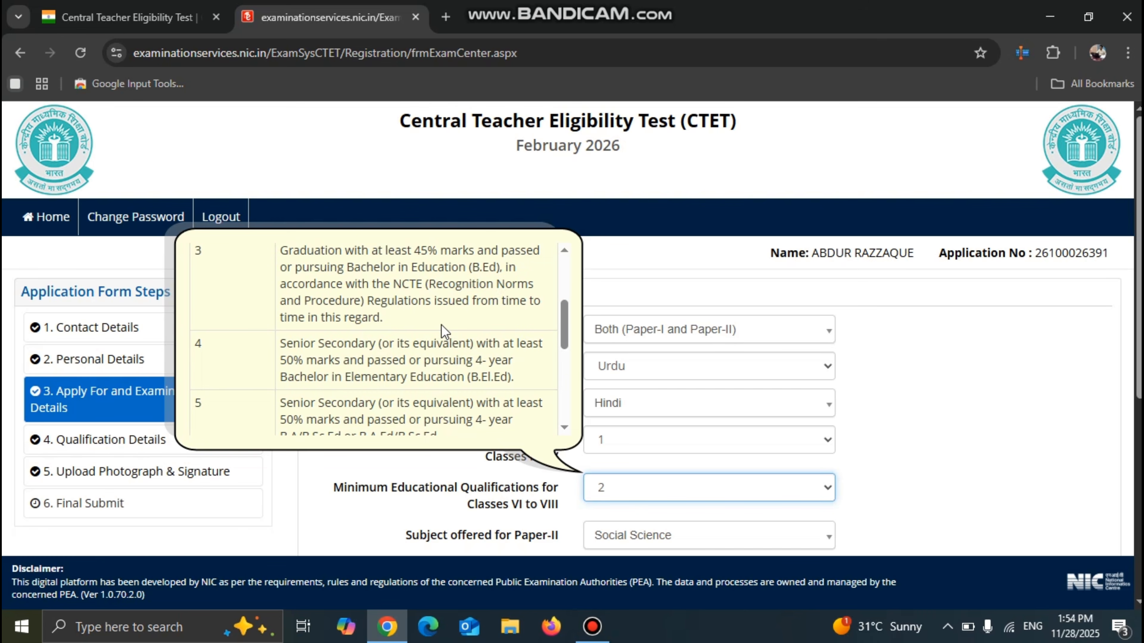
scroll(445, 325, down, 3)
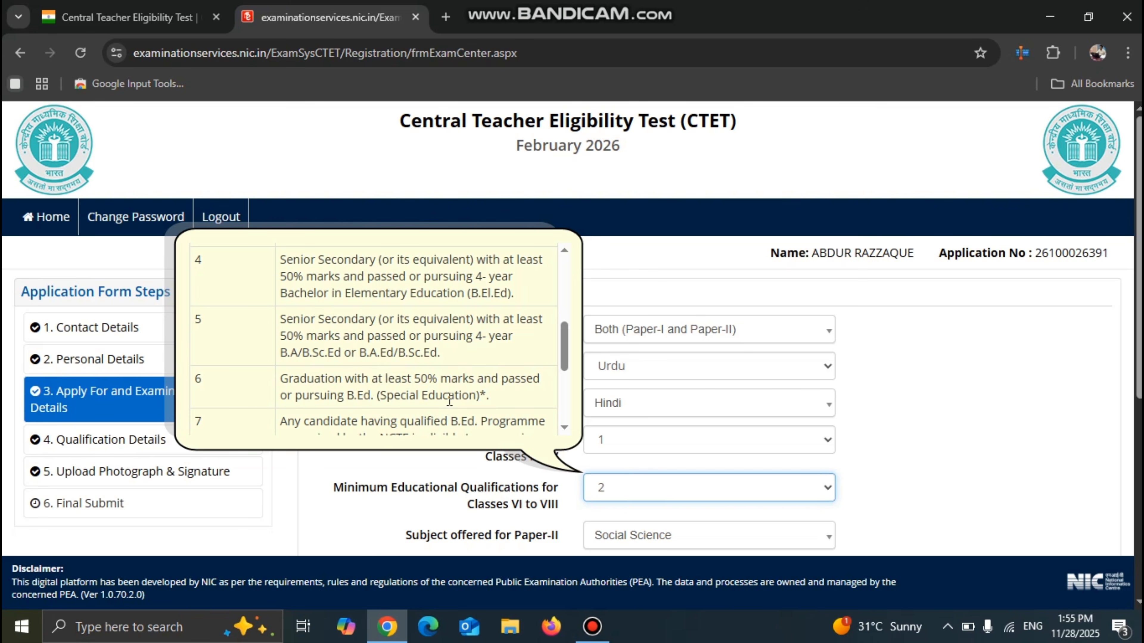
scroll(449, 401, down, 3)
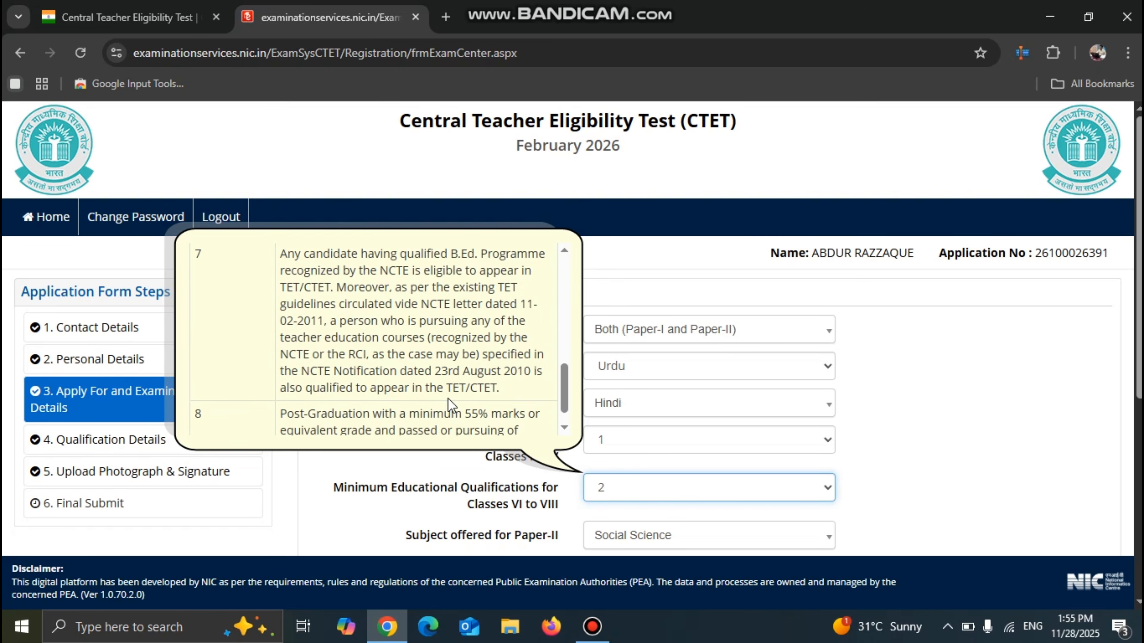
scroll(447, 398, up, 6)
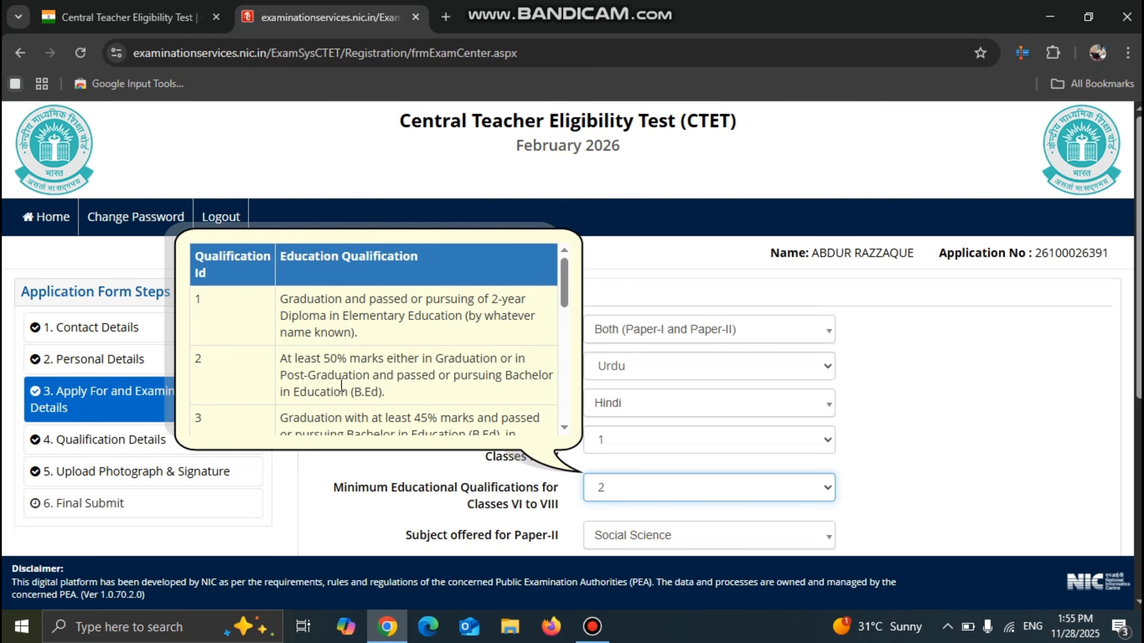
click(419, 382)
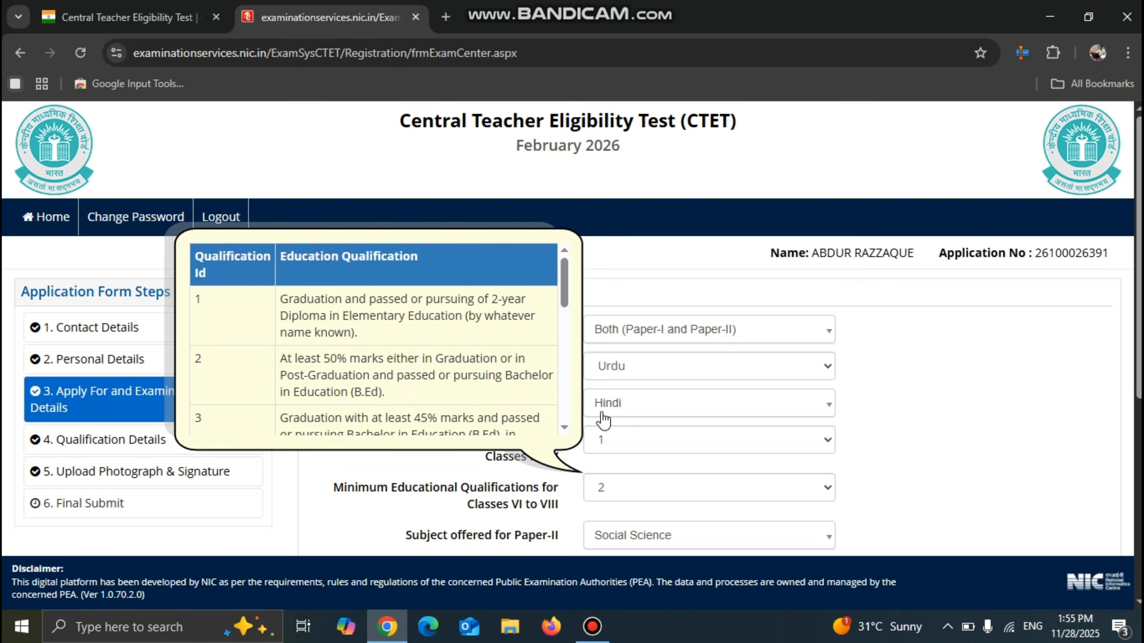
click(718, 486)
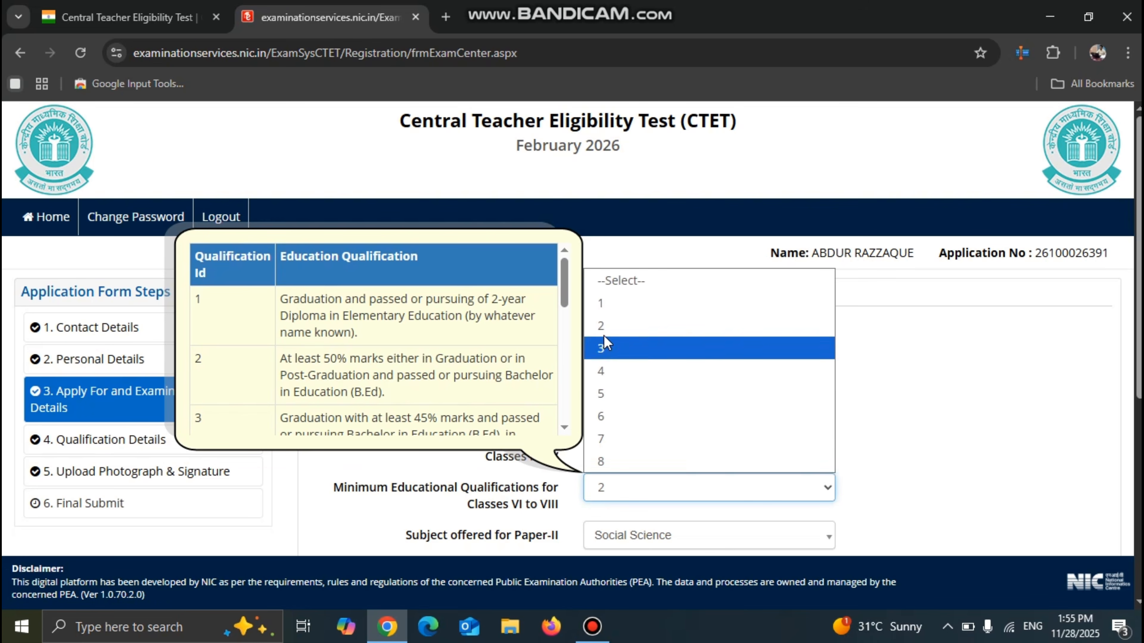
click(604, 325)
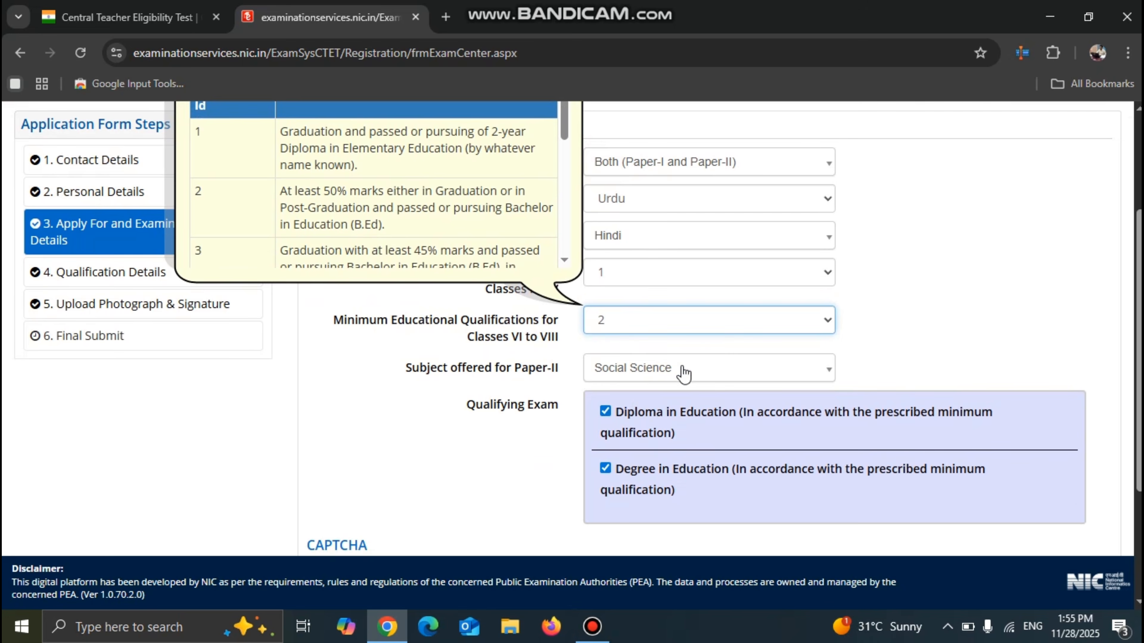
Choose Social Science for Paper-II, save the Apply For details, and open Qualification Details.
click(683, 372)
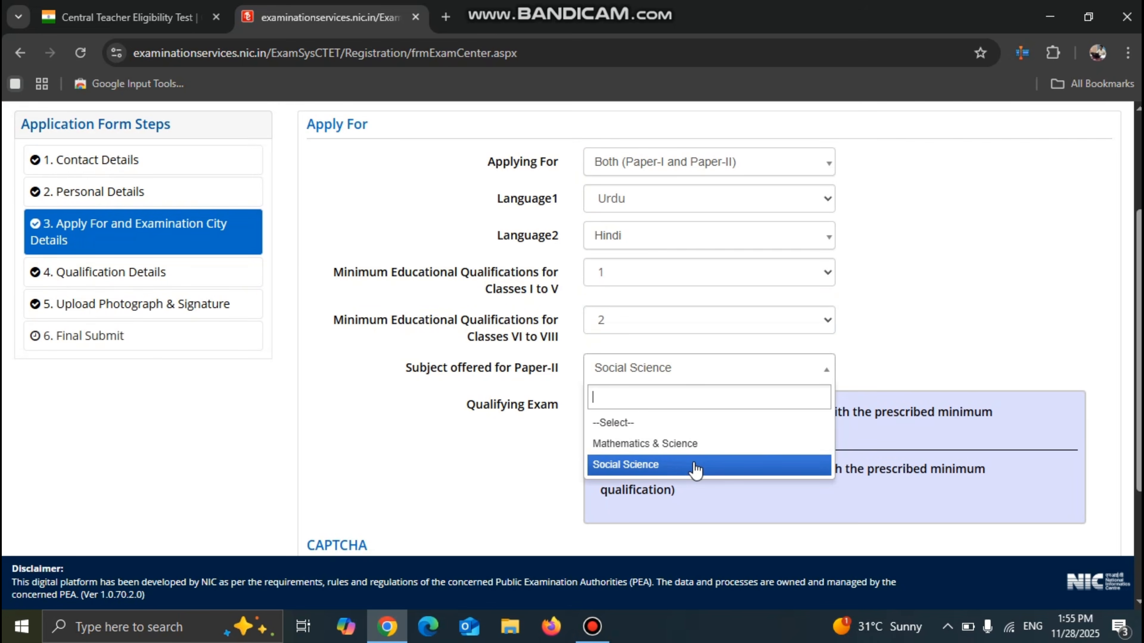
click(657, 467)
scroll(660, 445, down, 4)
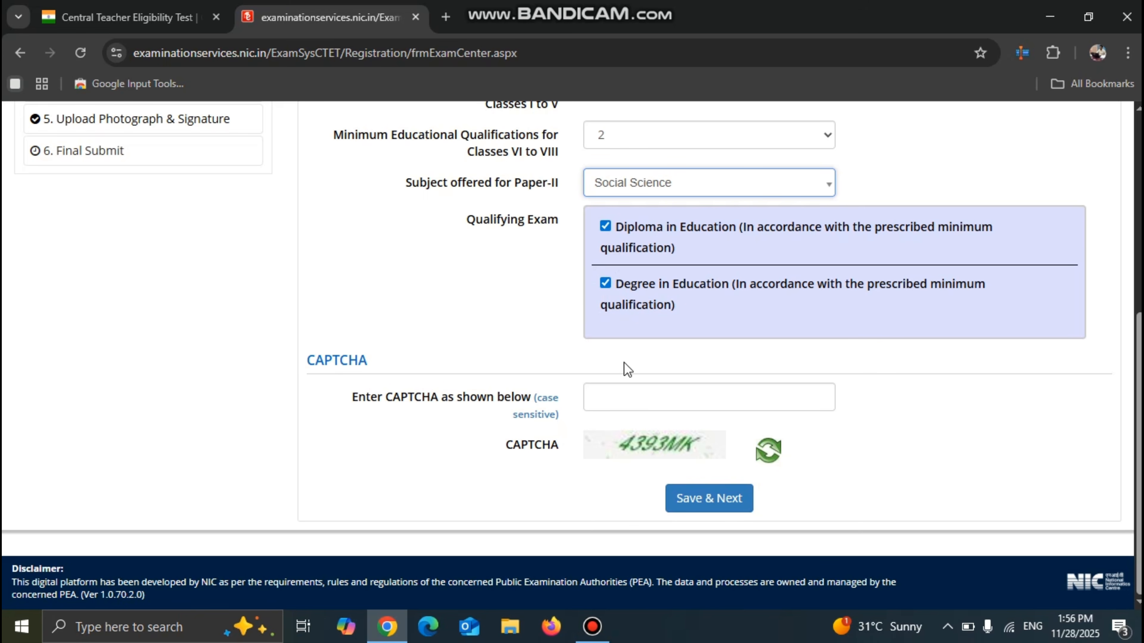
click(671, 504)
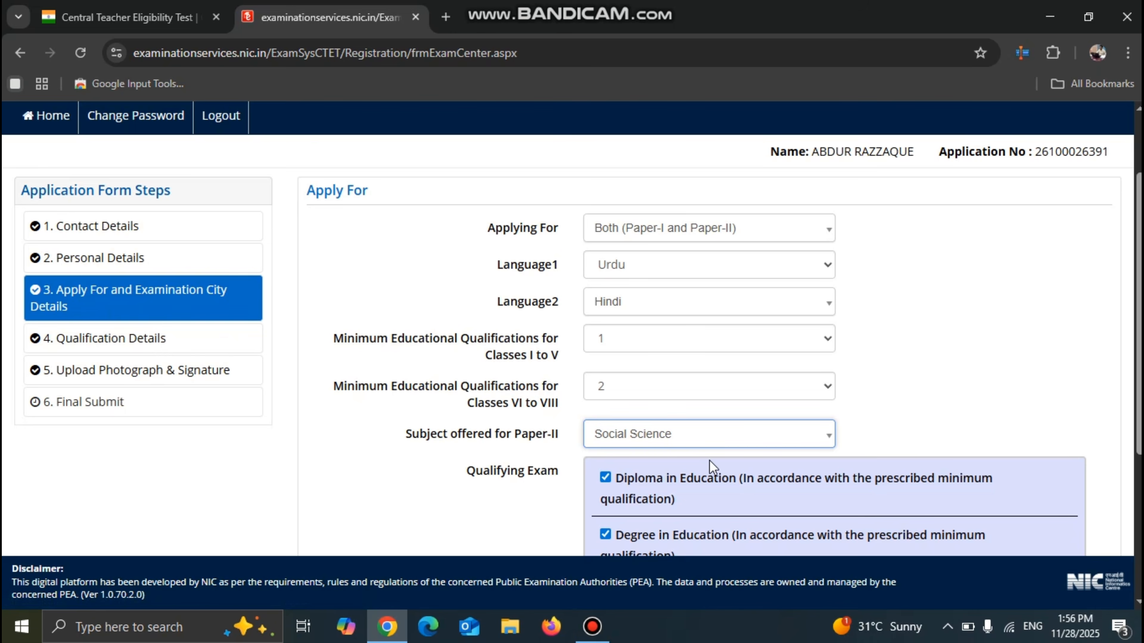
click(141, 345)
click(140, 342)
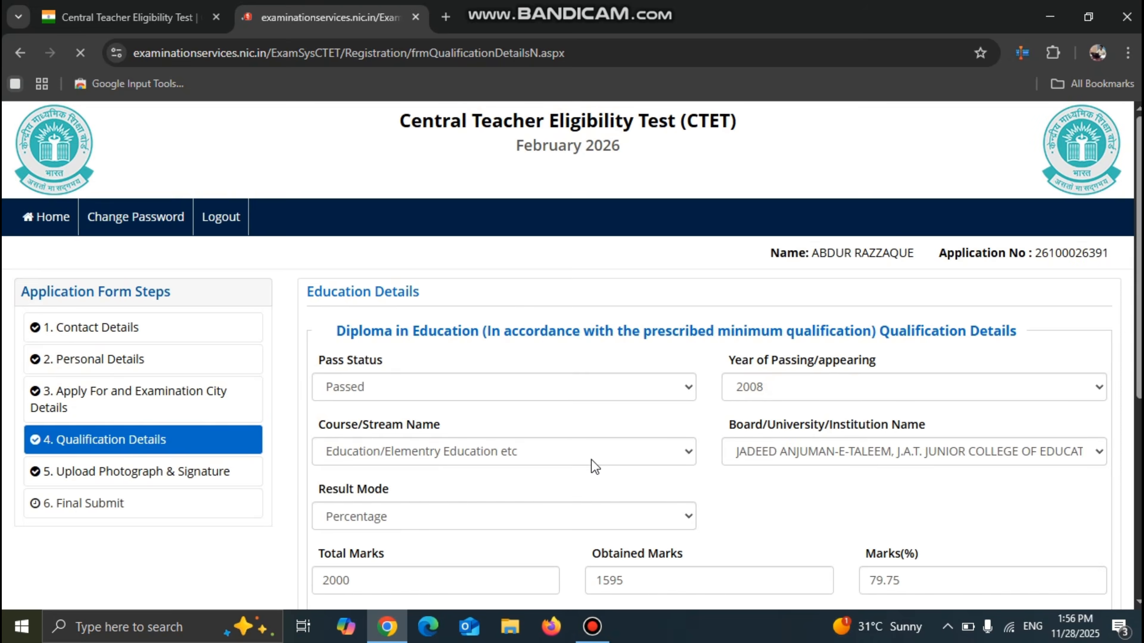
Scroll through the filled Diploma and Degree in Education qualification details to review them.
scroll(596, 466, down, 3)
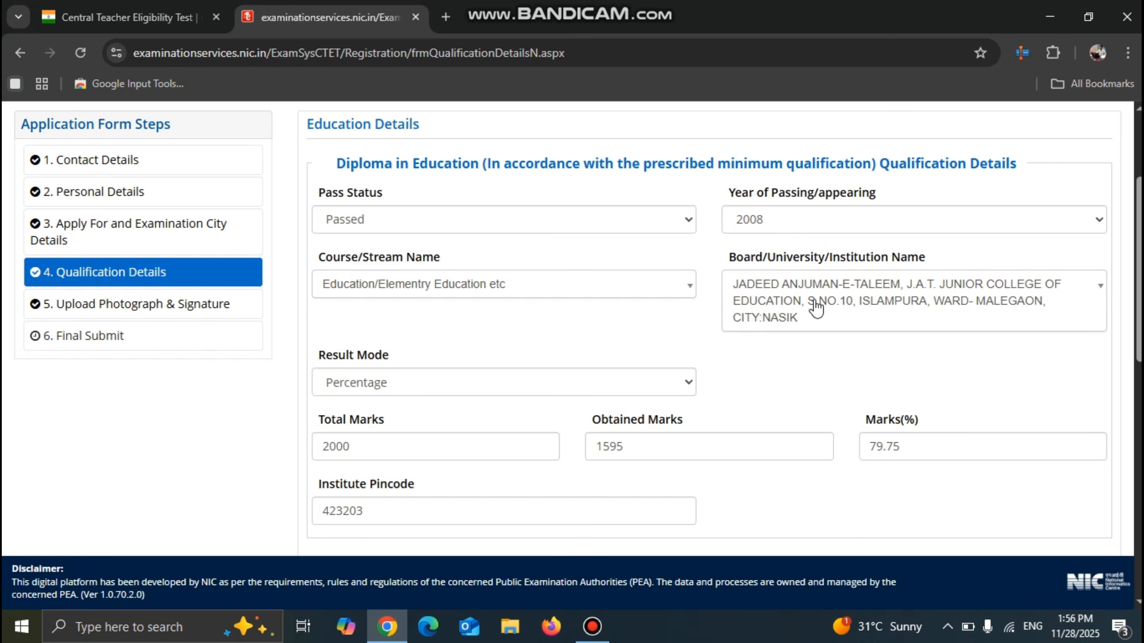
scroll(803, 304, down, 5)
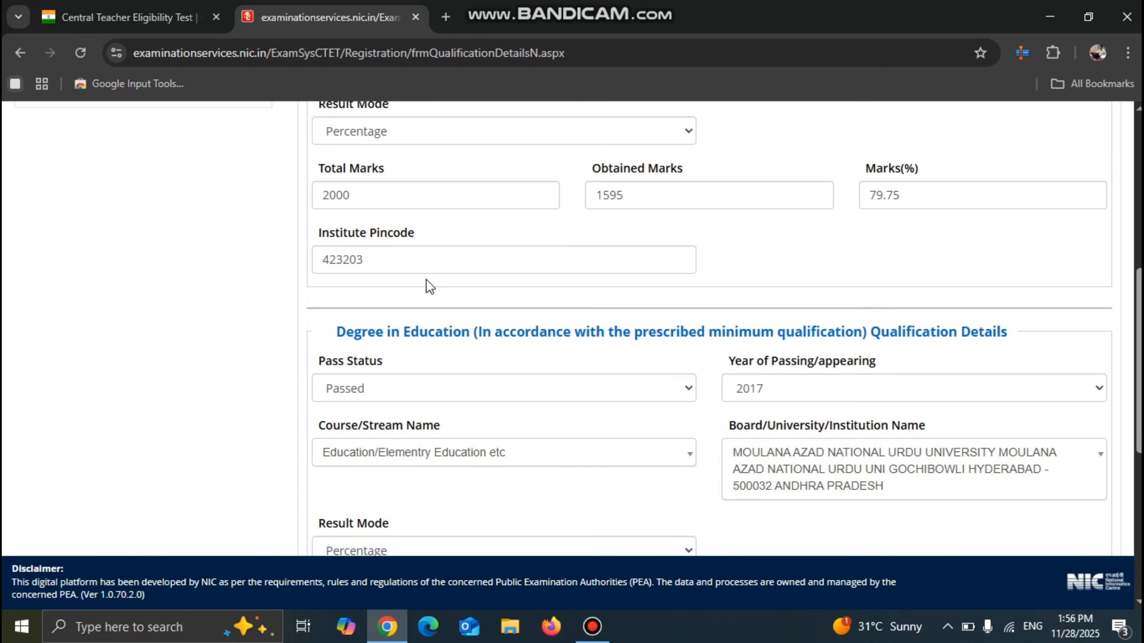
scroll(436, 267, down, 4)
scroll(435, 268, up, 1)
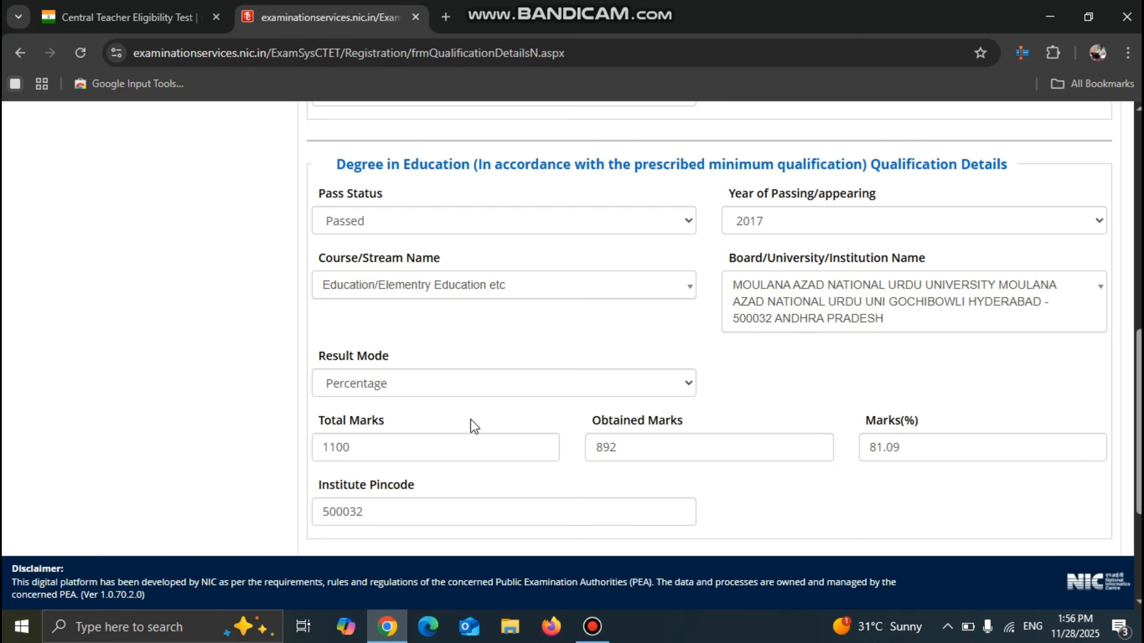
scroll(484, 417, down, 2)
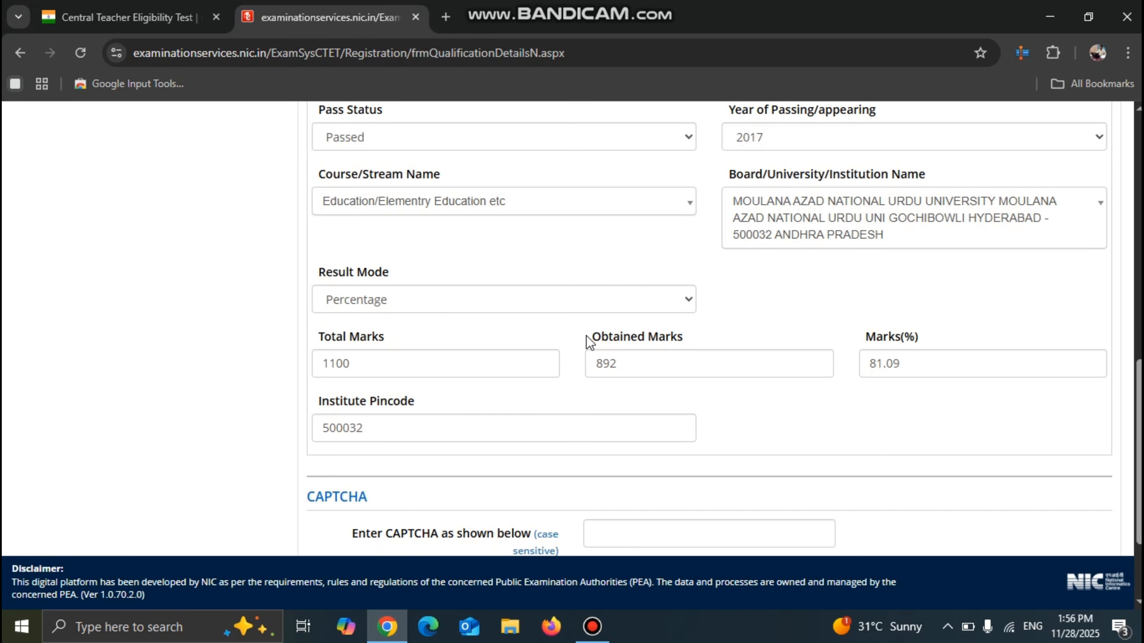
scroll(536, 429, down, 3)
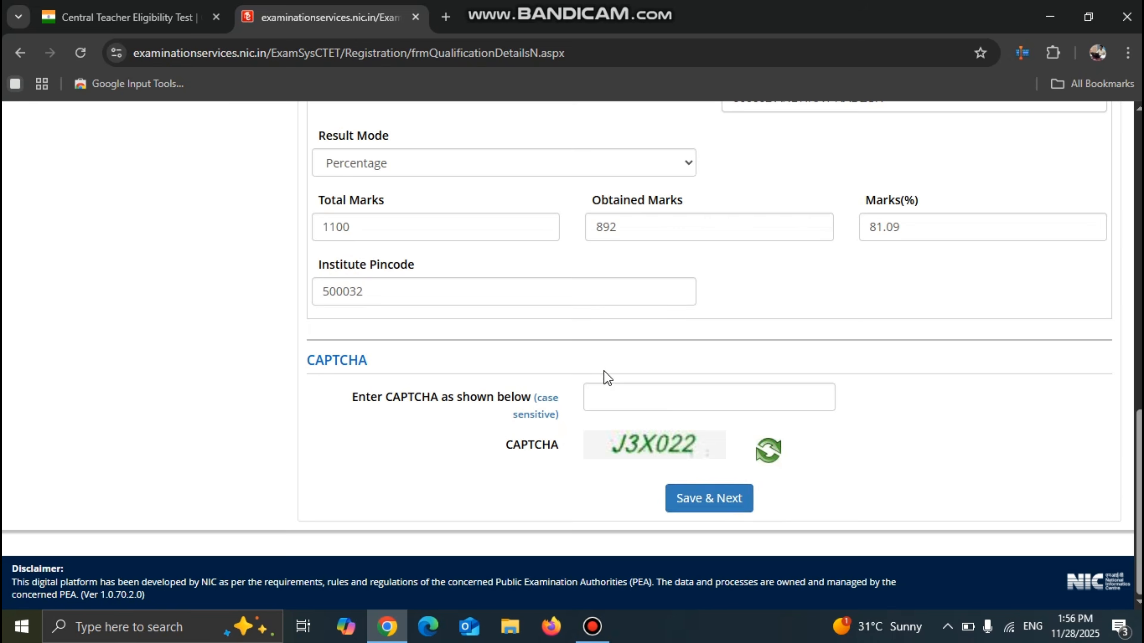
scroll(594, 383, up, 4)
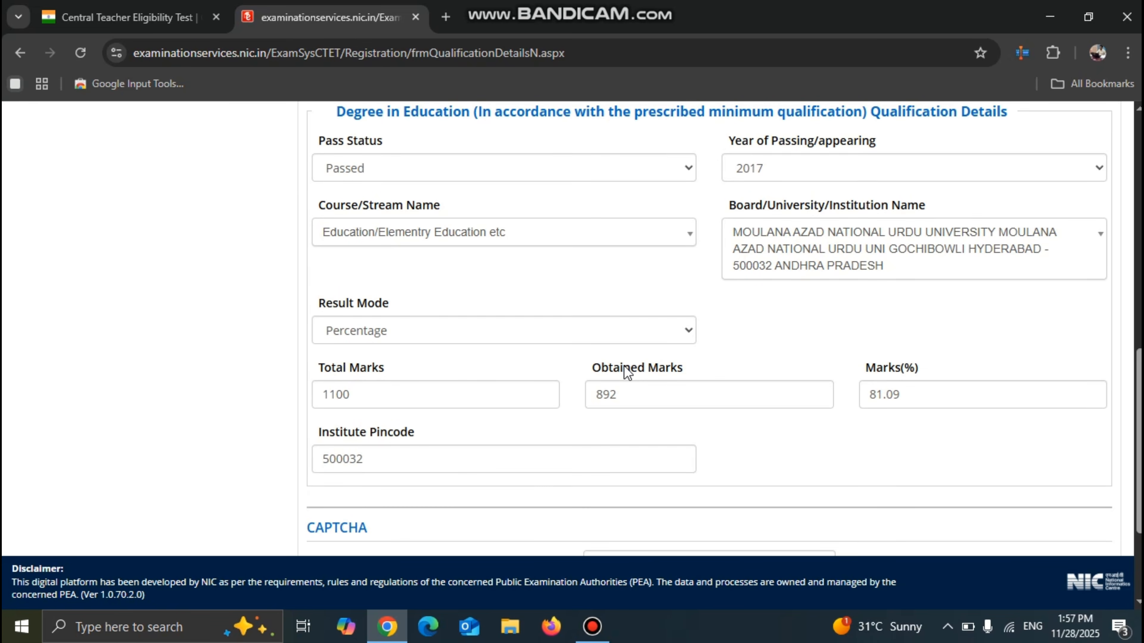
scroll(622, 356, up, 2)
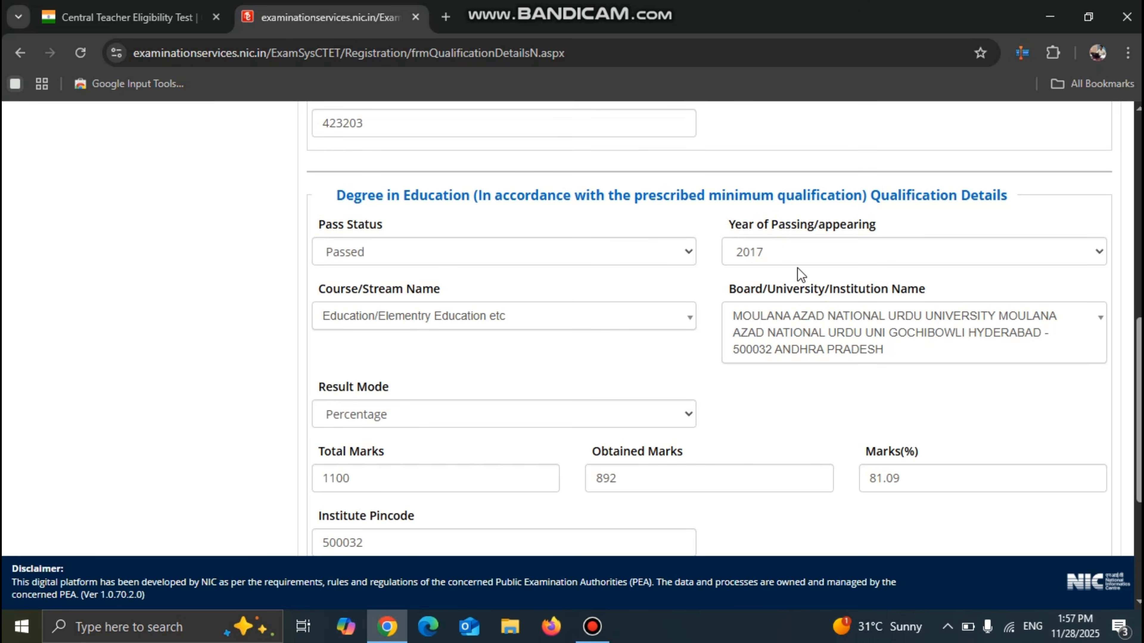
Keep the degree's Pass Status as Passed, then go to step 5 Upload Photograph & Signature.
click(647, 255)
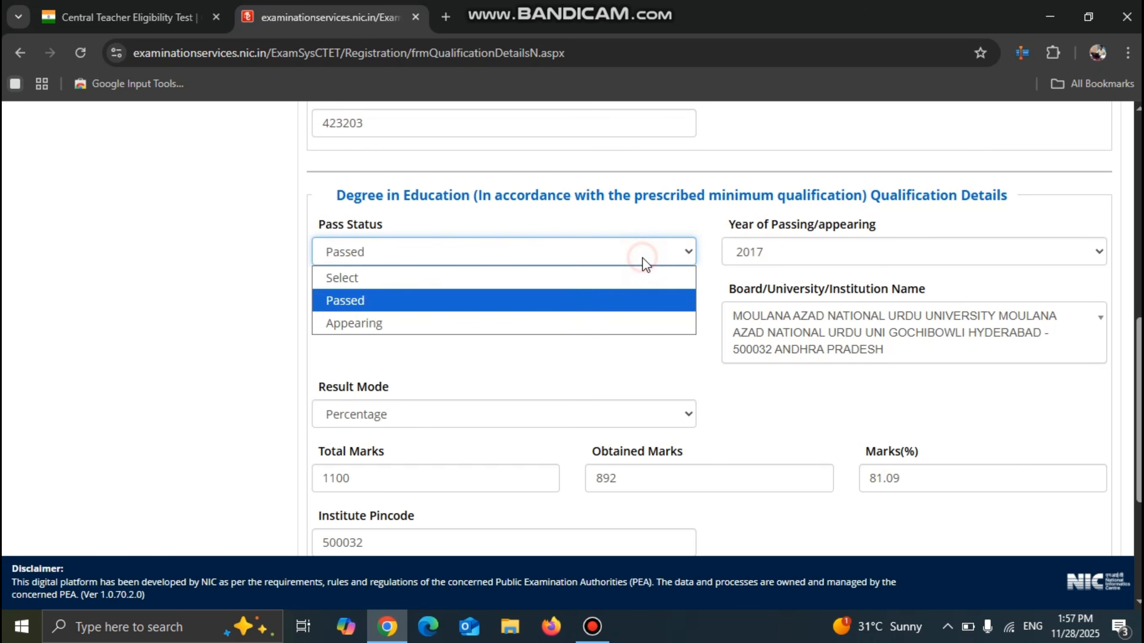
click(484, 306)
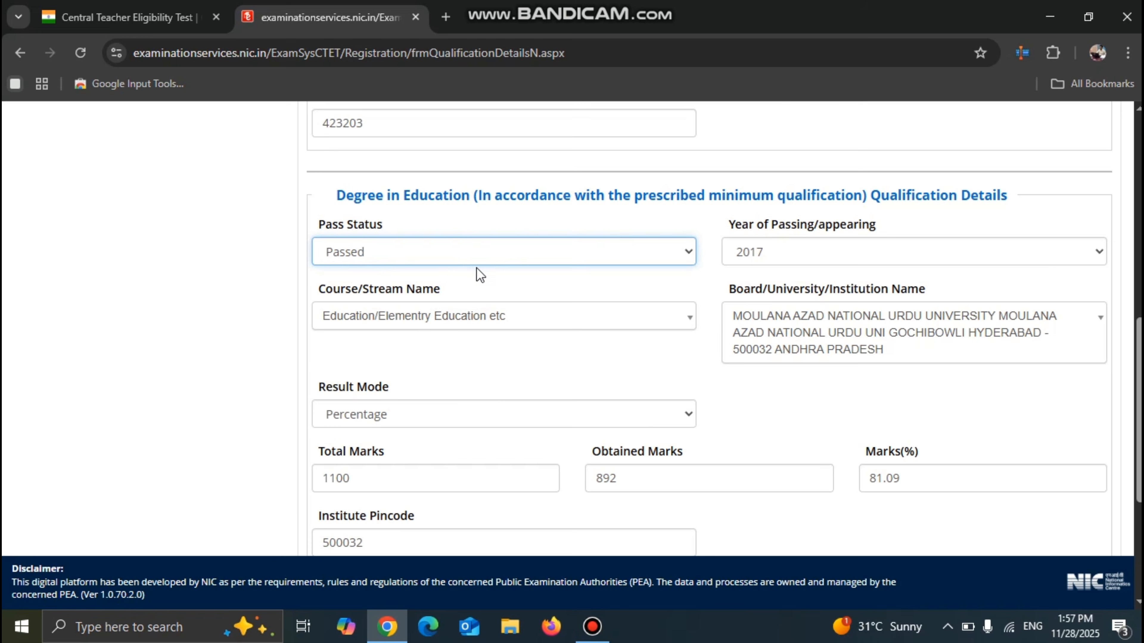
scroll(464, 307, down, 5)
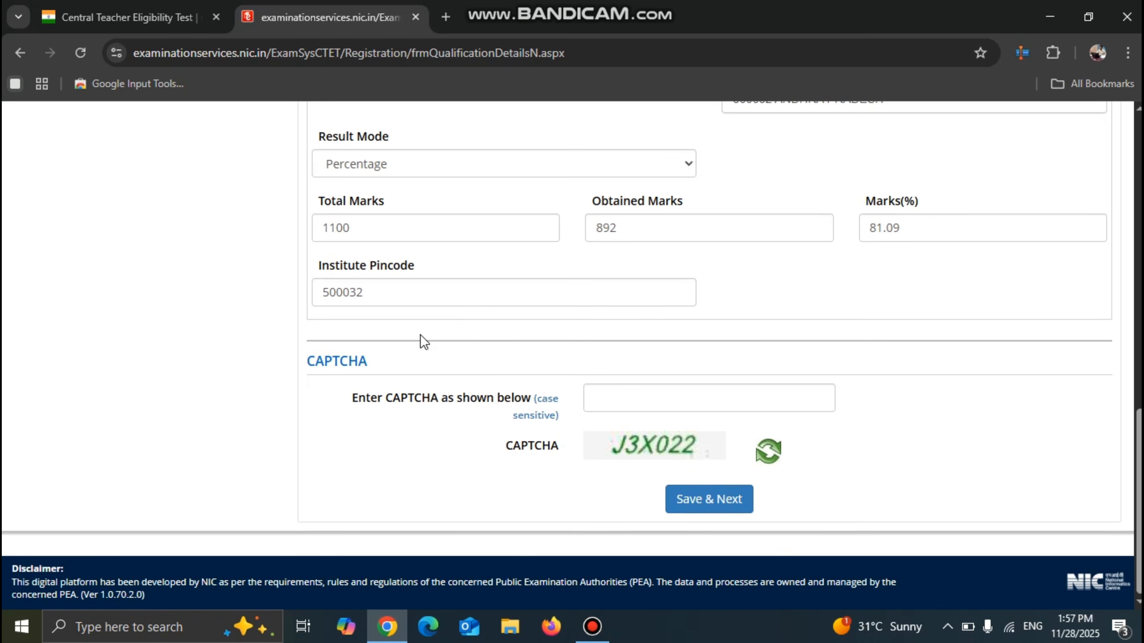
scroll(422, 340, up, 3)
scroll(430, 343, up, 8)
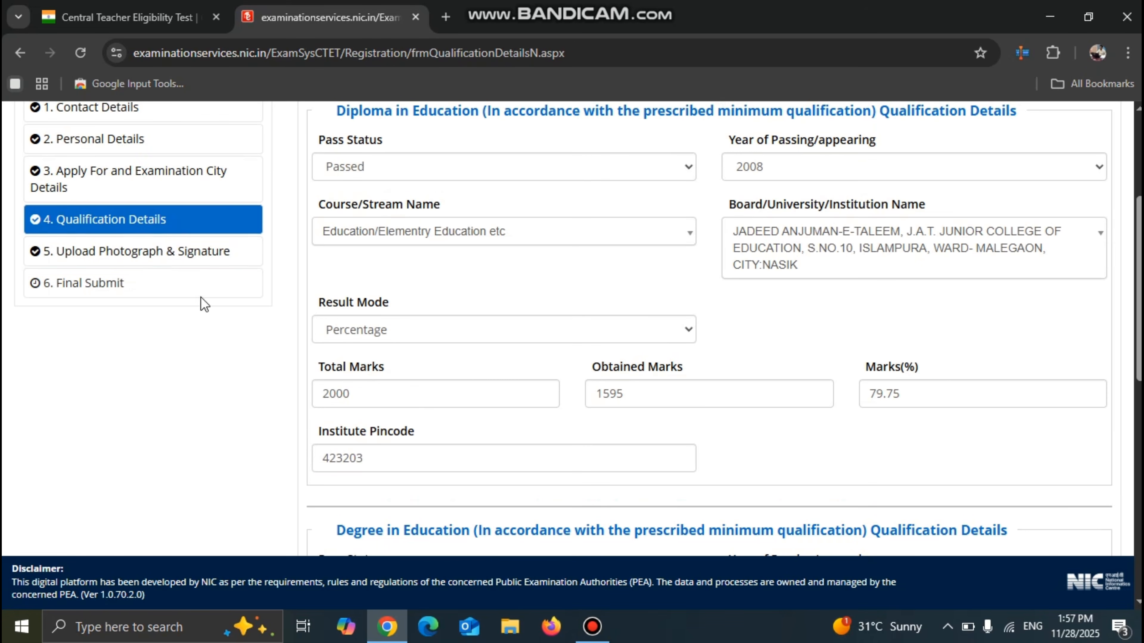
click(160, 267)
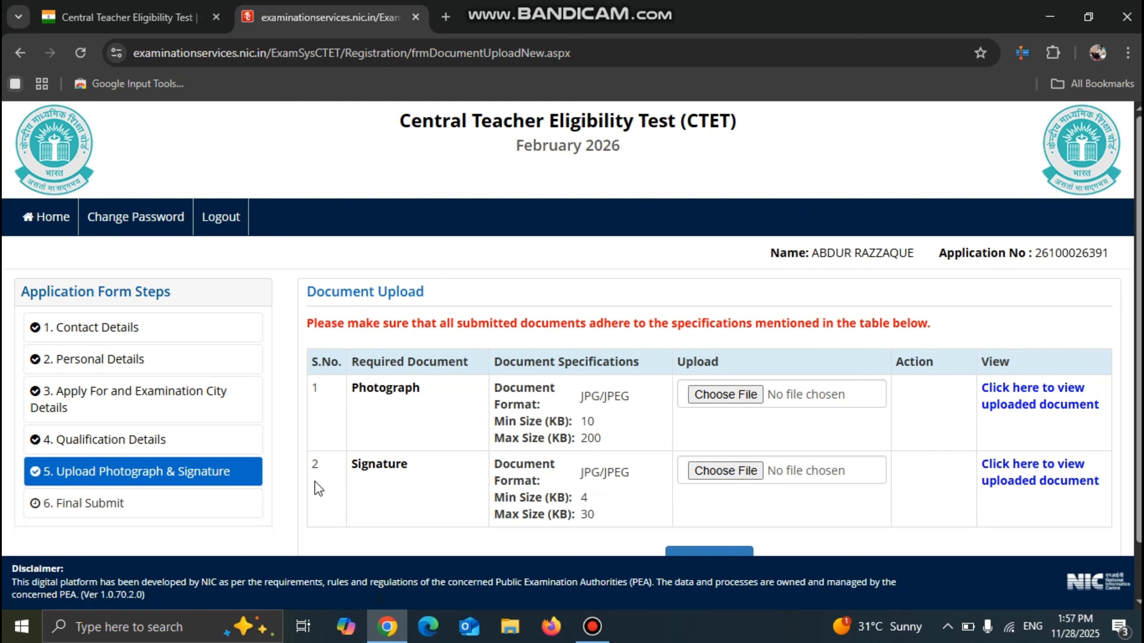
Preview the uploaded photograph and signature, then move to step 6 Final Submit.
scroll(581, 476, down, 1)
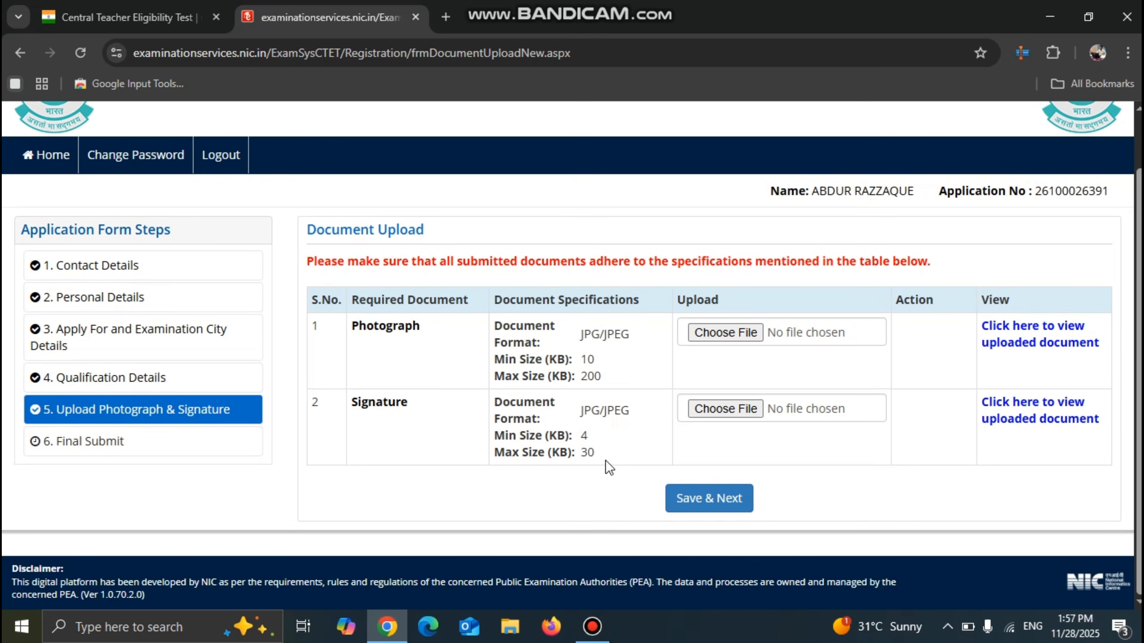
click(1023, 335)
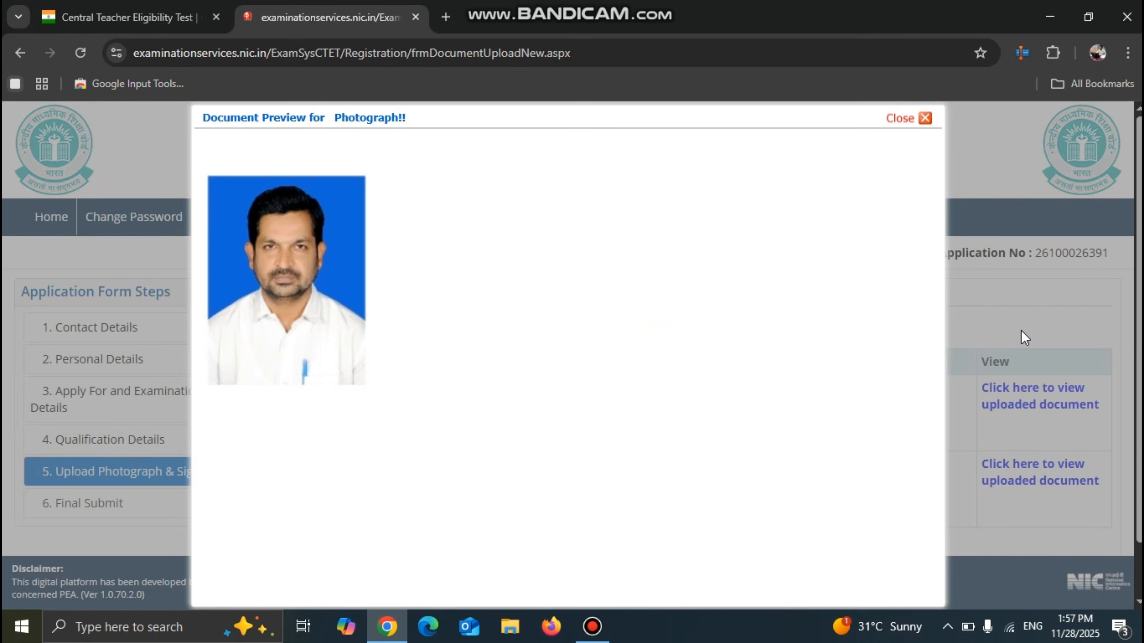
click(928, 128)
click(1003, 464)
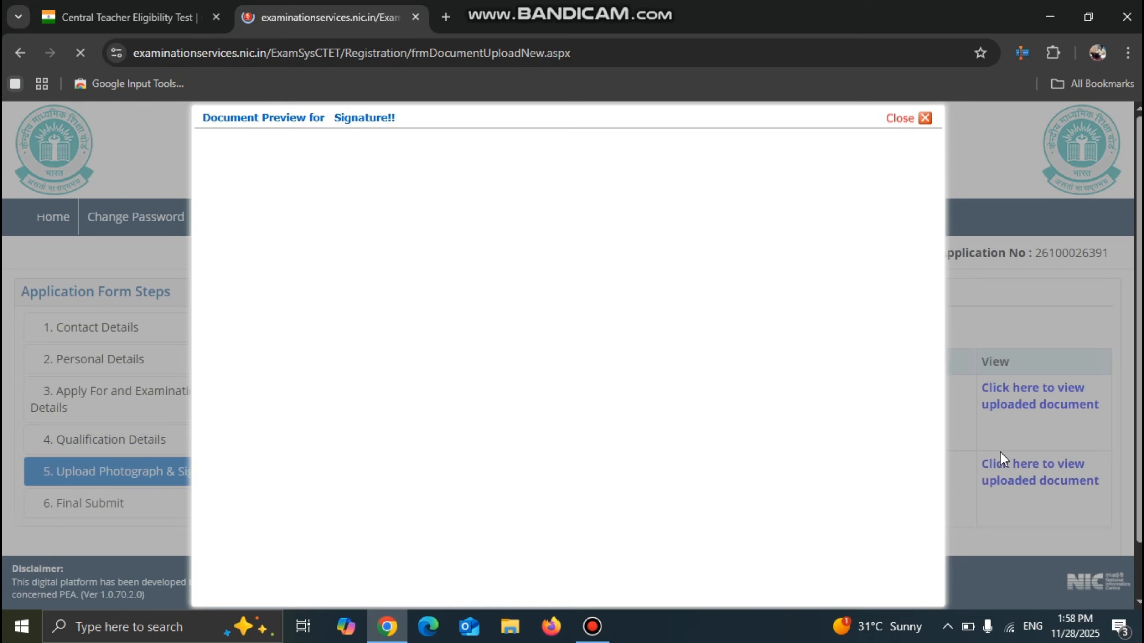
click(922, 118)
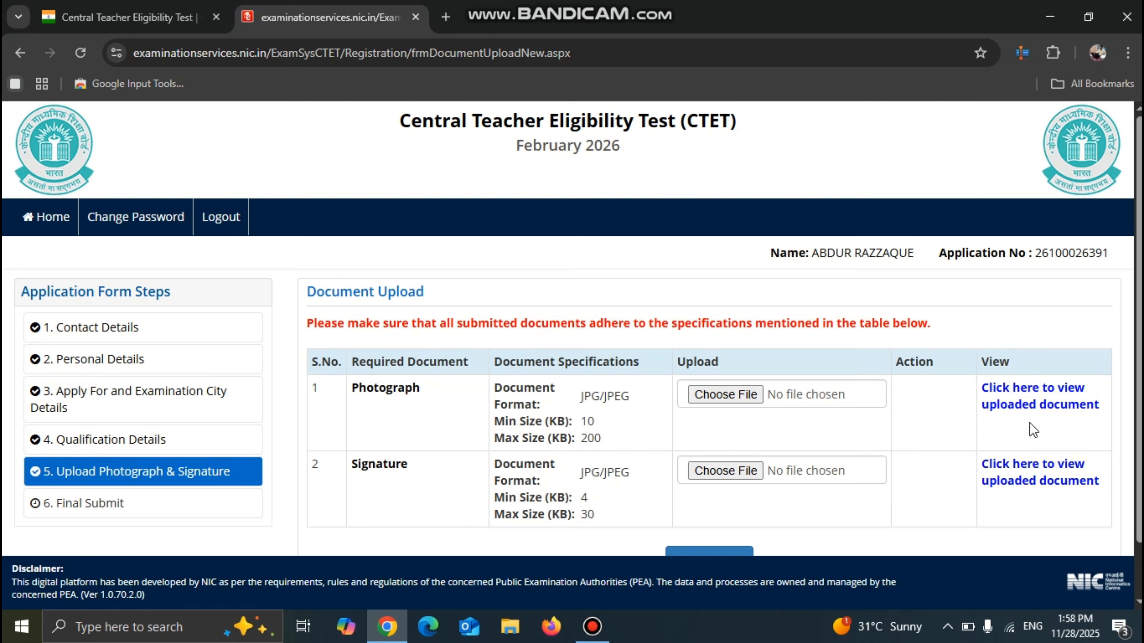
scroll(788, 441, down, 2)
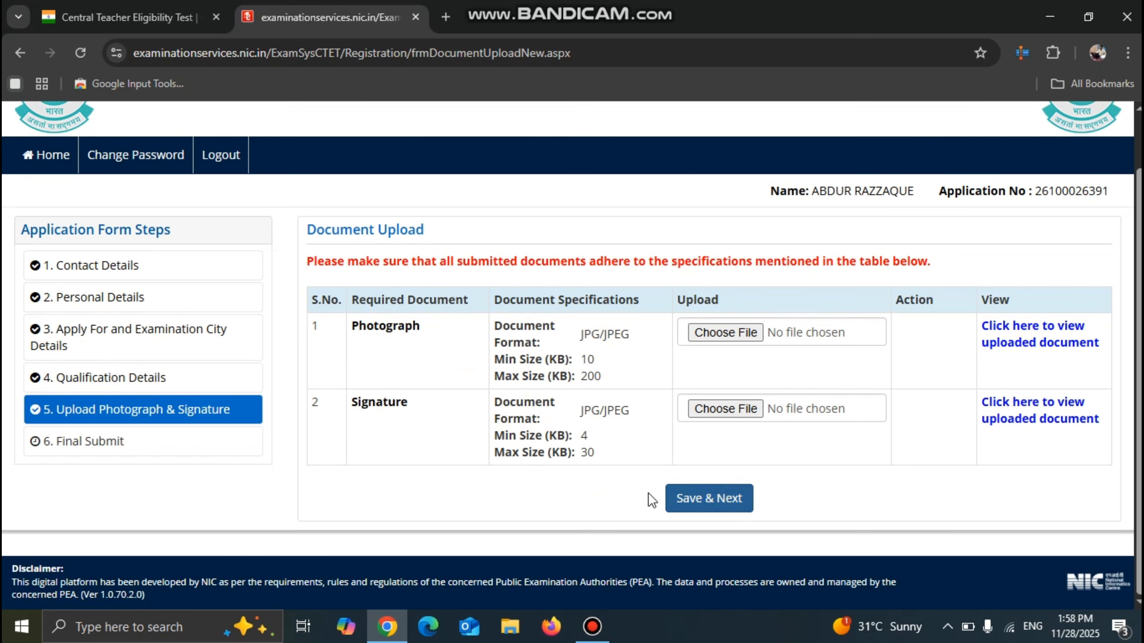
click(103, 451)
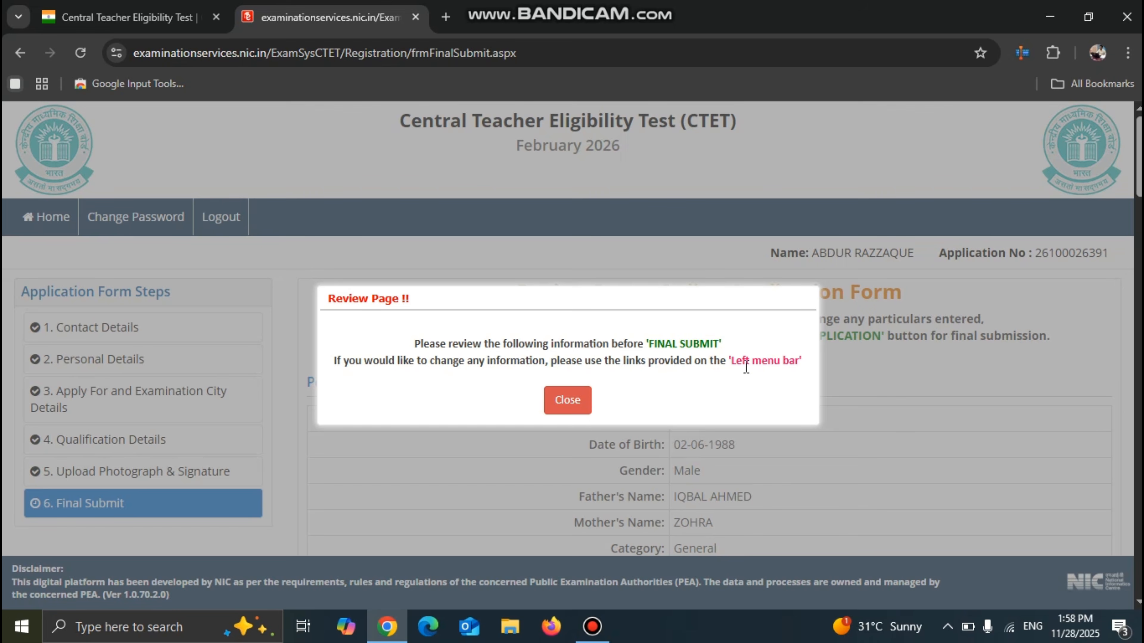
Close the Review Page notice and scroll through the application down to the Particulars checklist.
click(575, 404)
scroll(612, 409, down, 7)
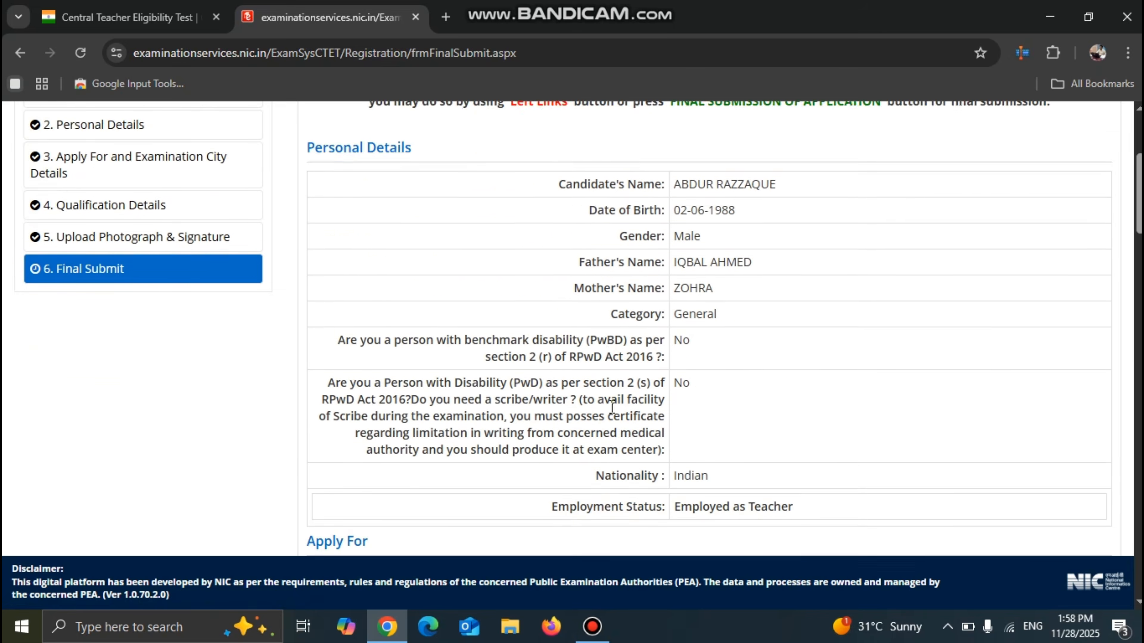
scroll(612, 409, down, 7)
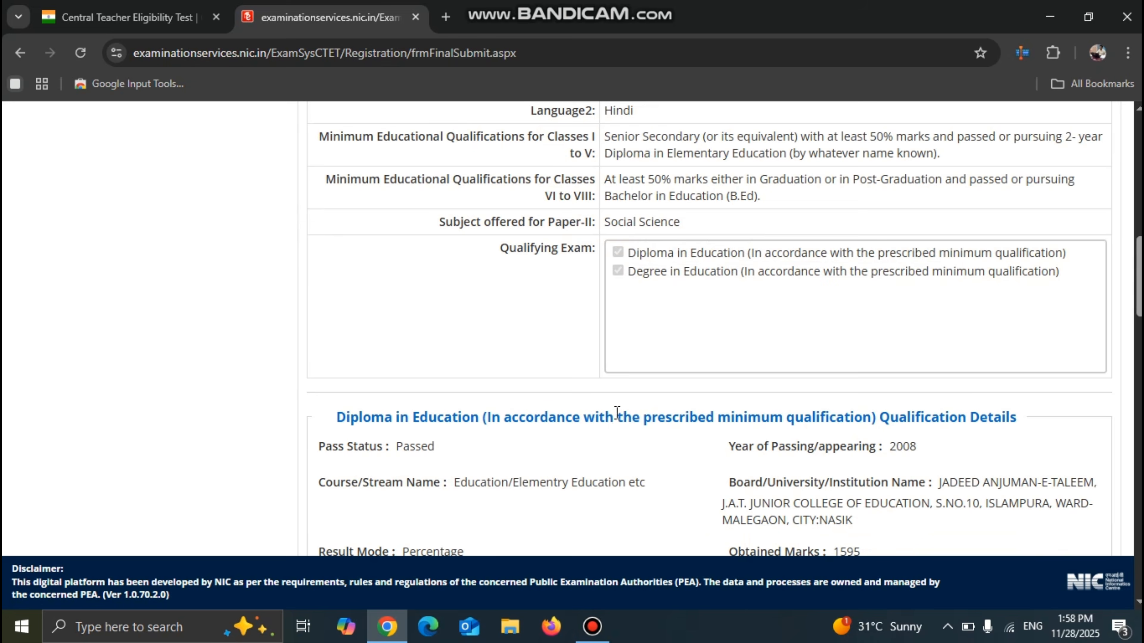
scroll(642, 477, down, 10)
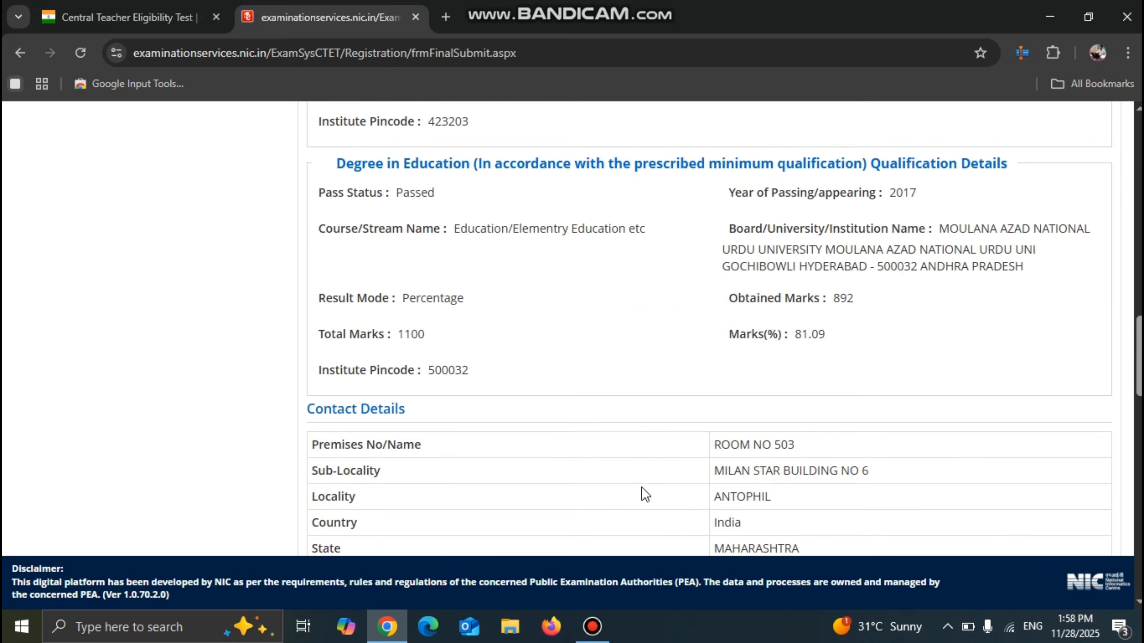
scroll(645, 494, down, 10)
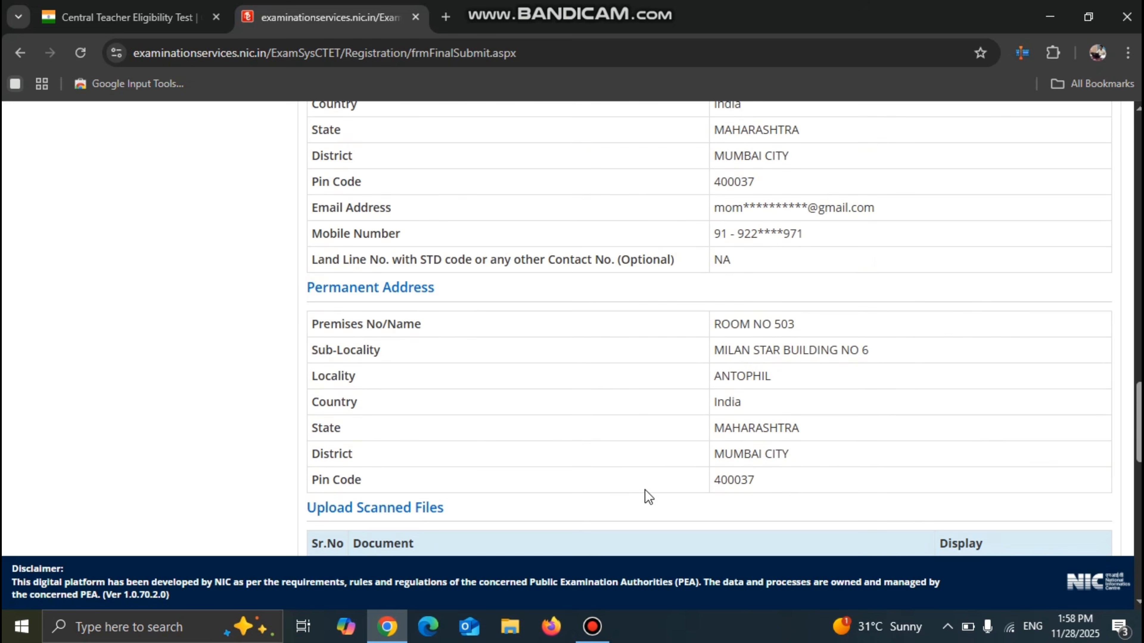
scroll(649, 491, down, 7)
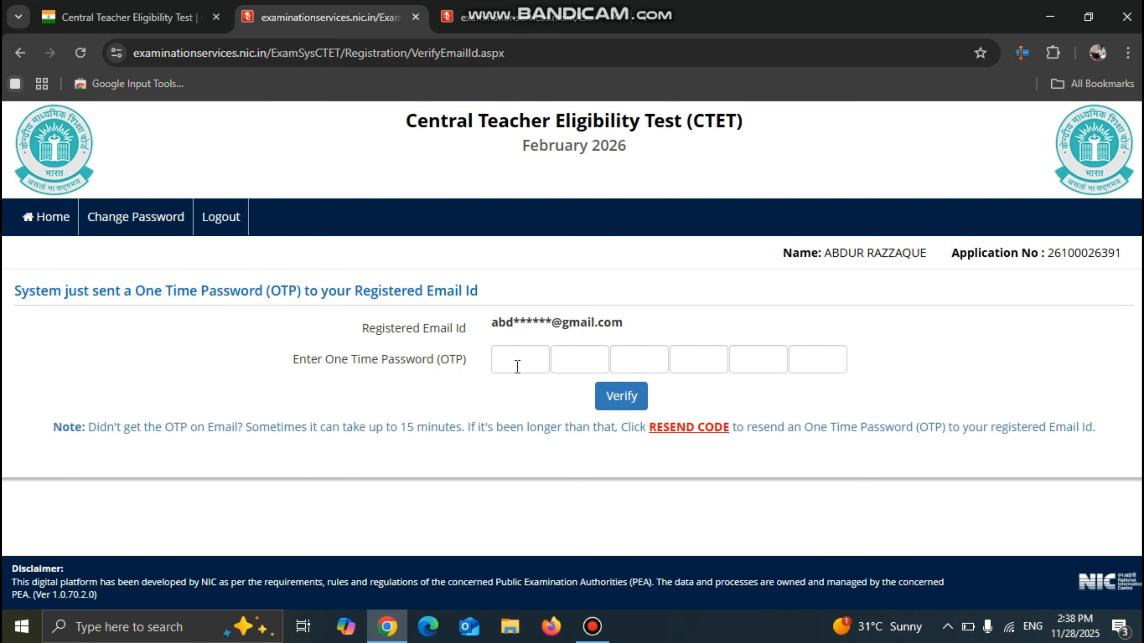
Enter the six-digit email one-time password, verify it, and accept the Success message.
click(518, 365)
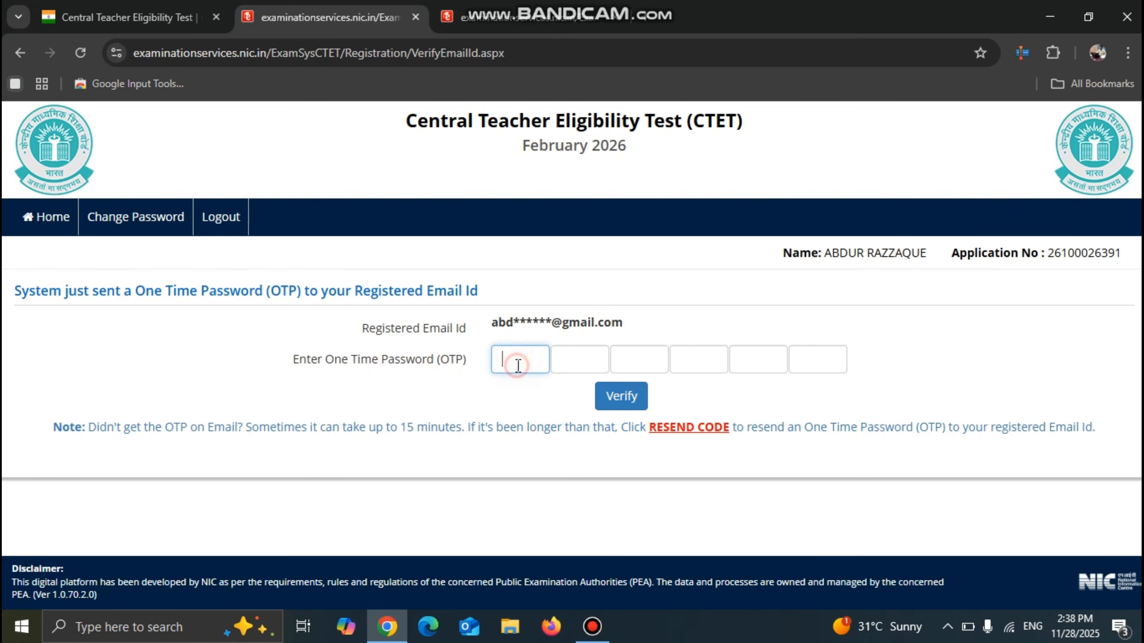
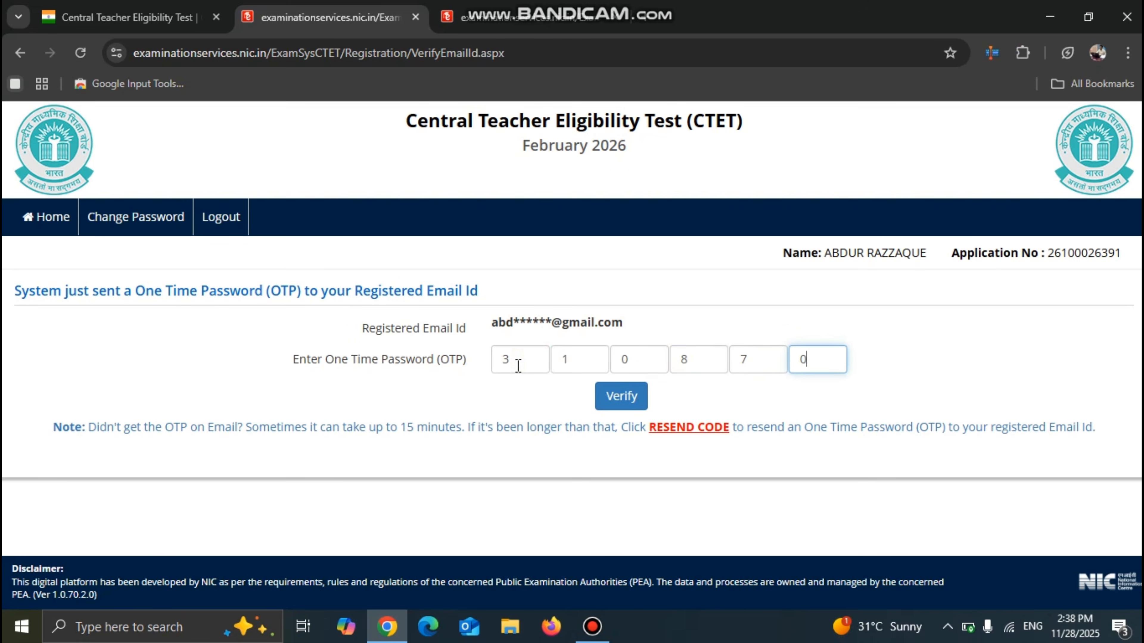
click(621, 396)
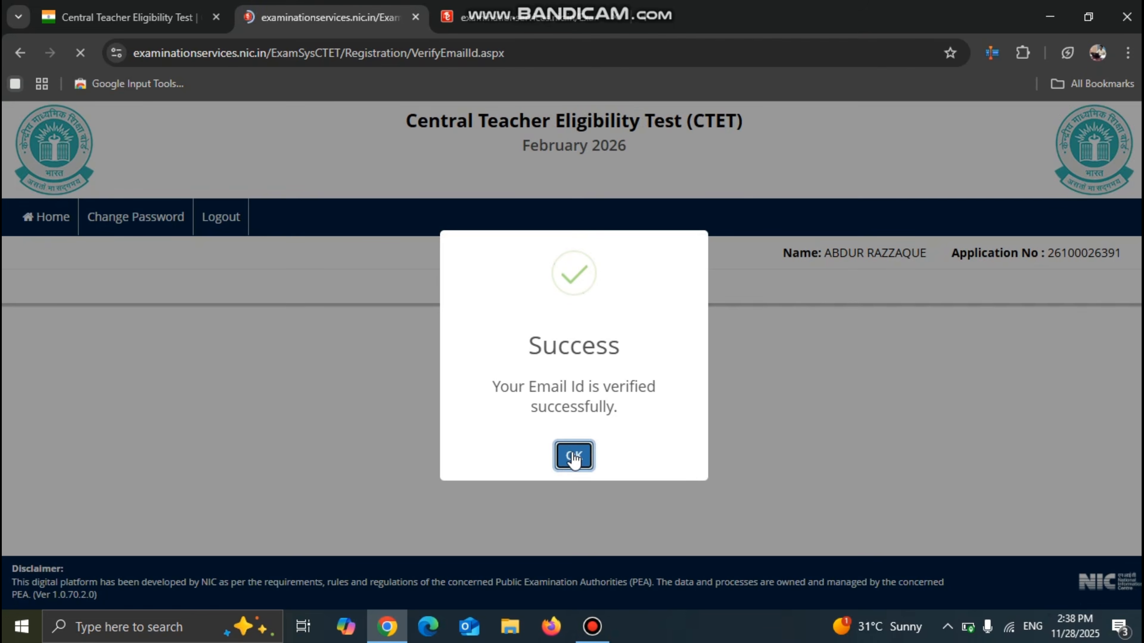
click(572, 454)
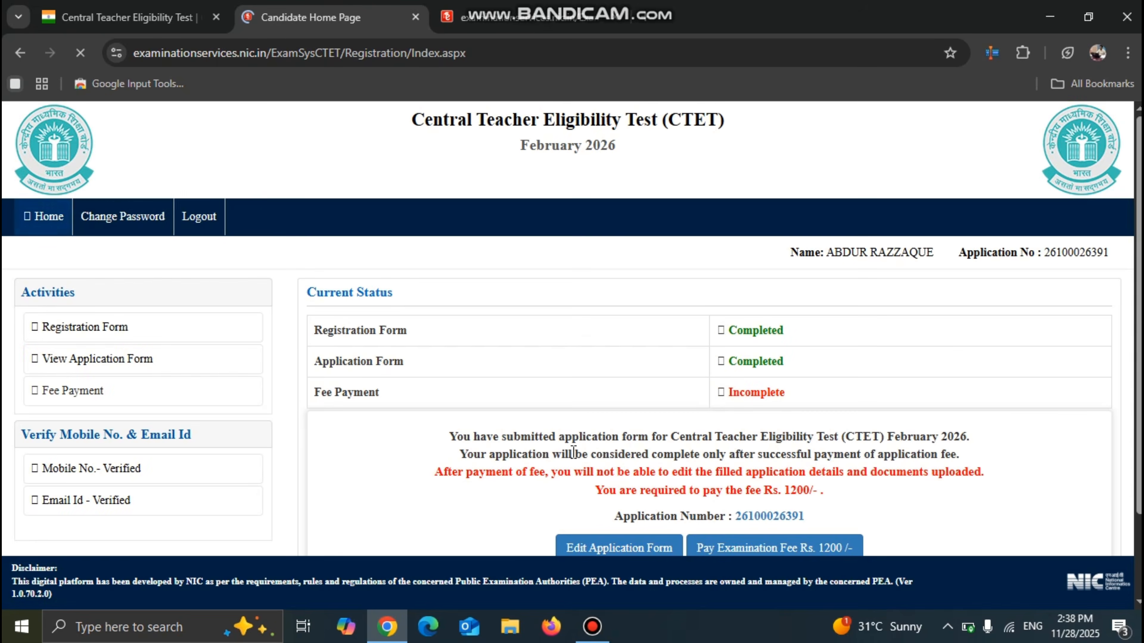
Choose Online Payment for the Rs 1200 fee under Fee Payment and confirm proceeding.
scroll(592, 445, down, 1)
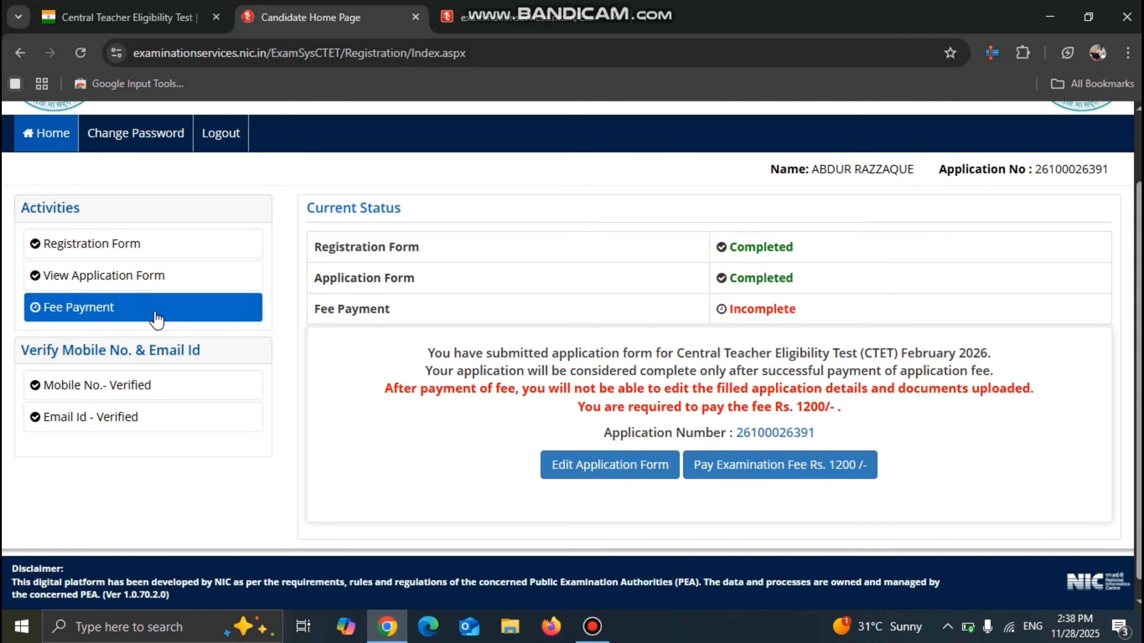
click(141, 317)
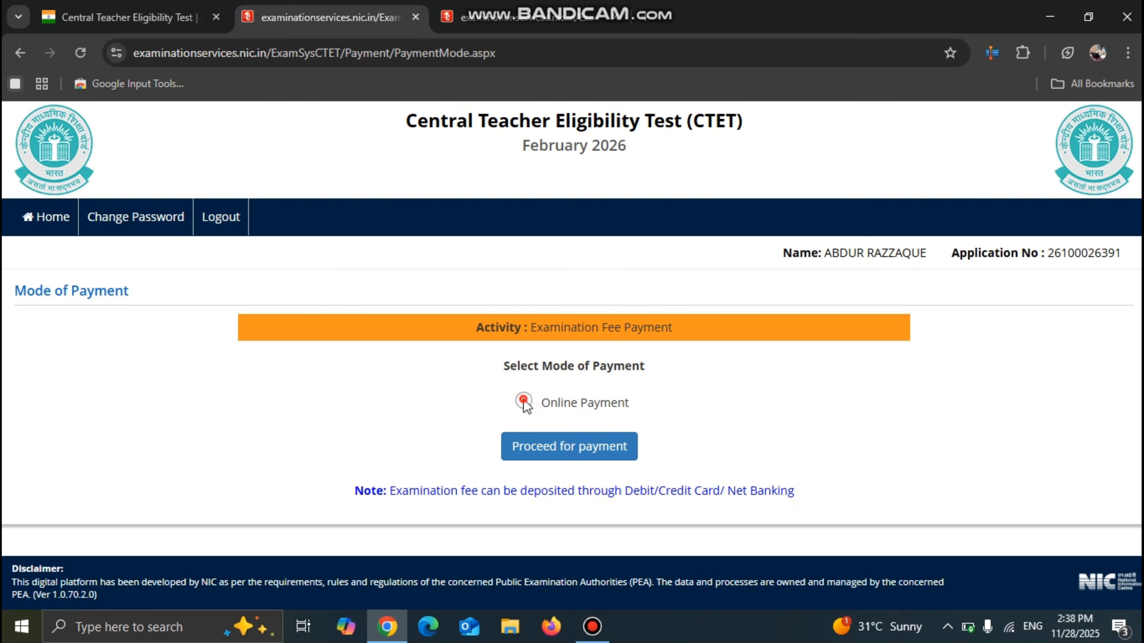
click(524, 401)
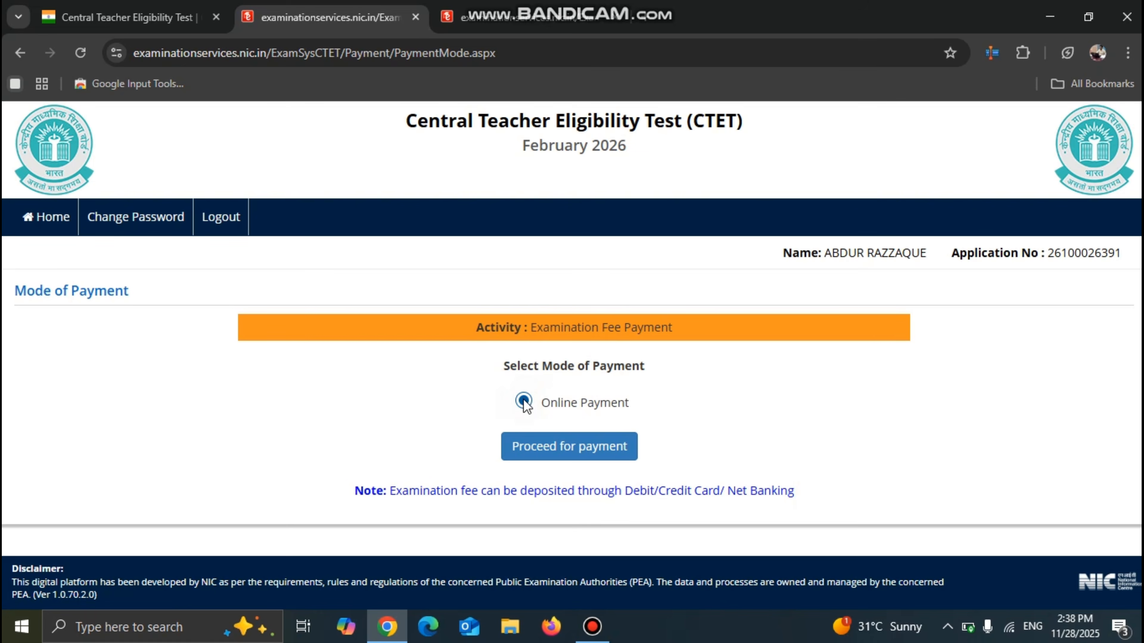
click(552, 453)
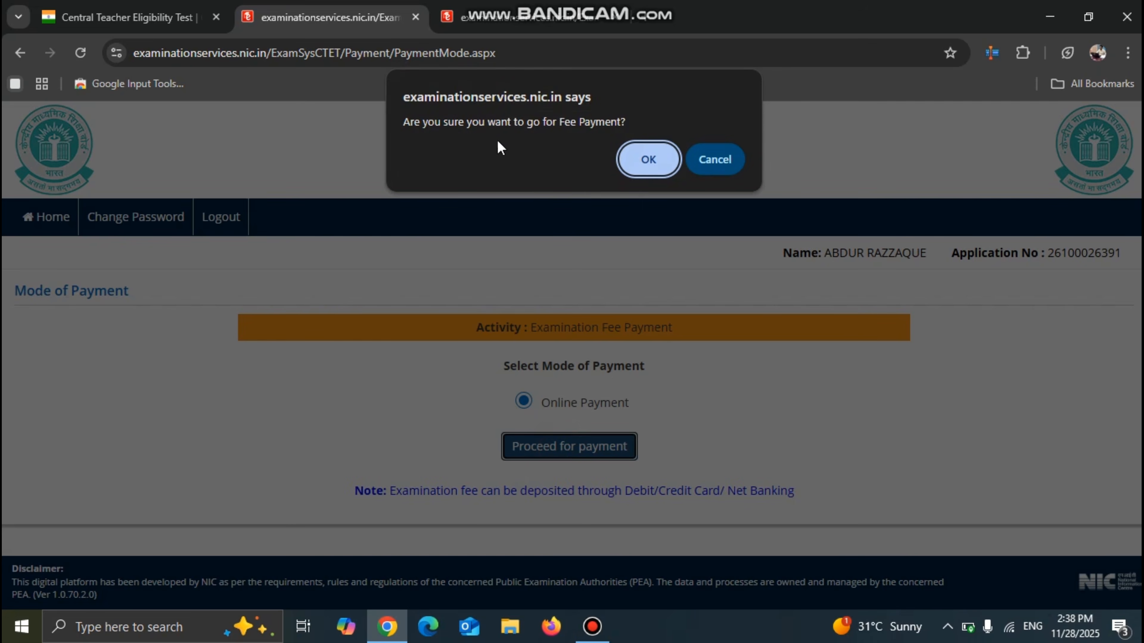
click(641, 158)
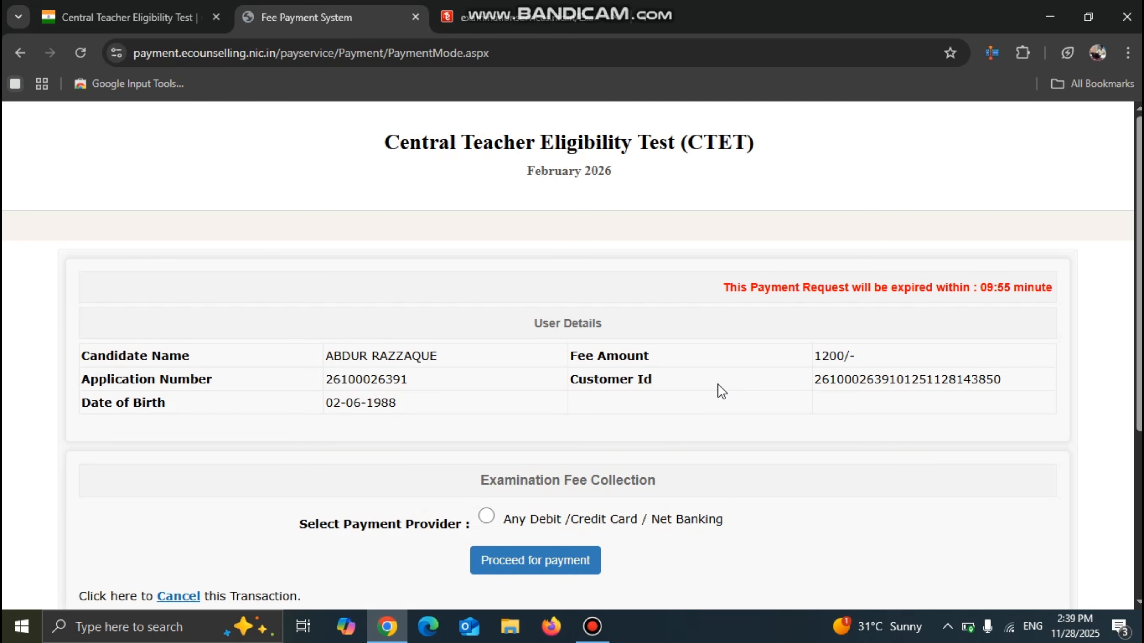
Select 'Any Debit /Credit Card / Net Banking' as the provider and proceed to checkout.
scroll(670, 439, down, 5)
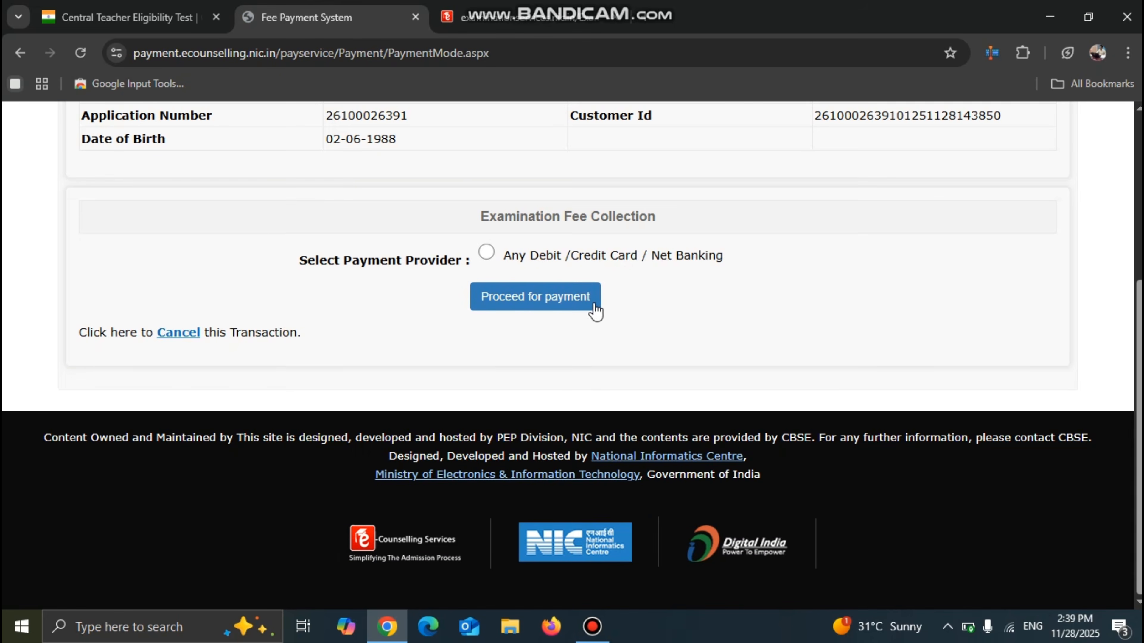
click(485, 254)
scroll(540, 302, up, 4)
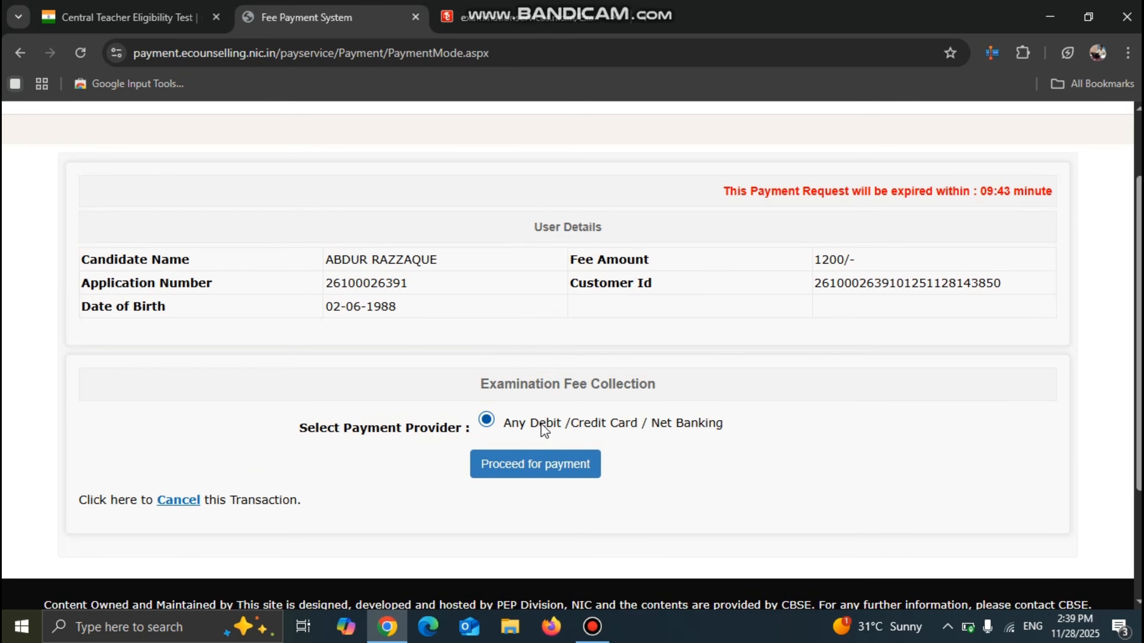
click(539, 471)
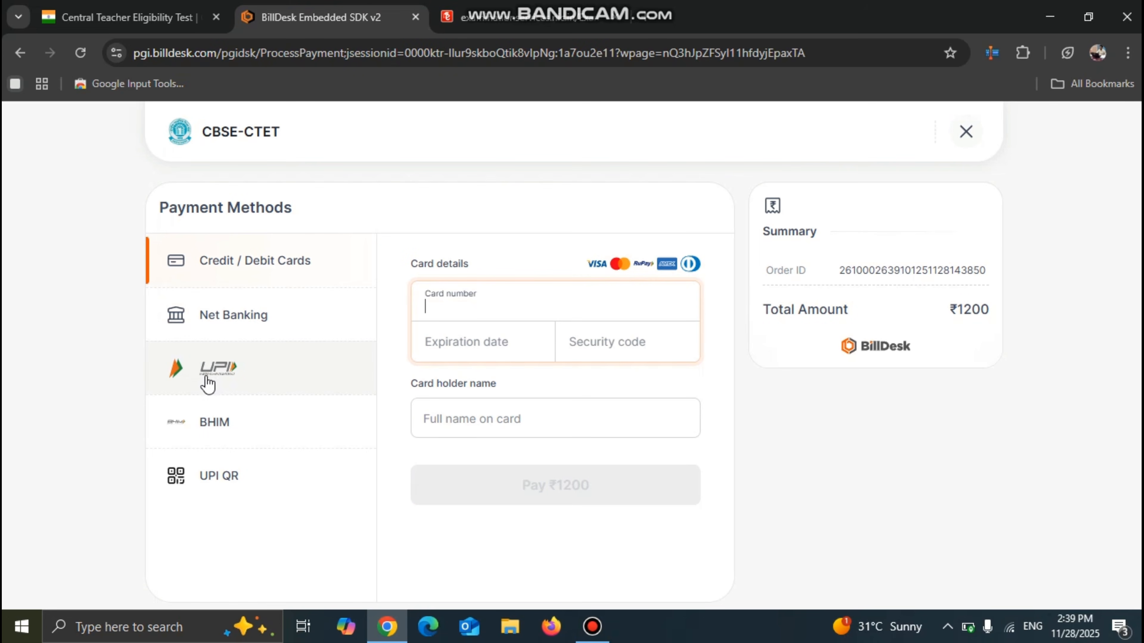
Pay the ₹1200 fee on BillDesk using the UPI QR payment method.
click(211, 489)
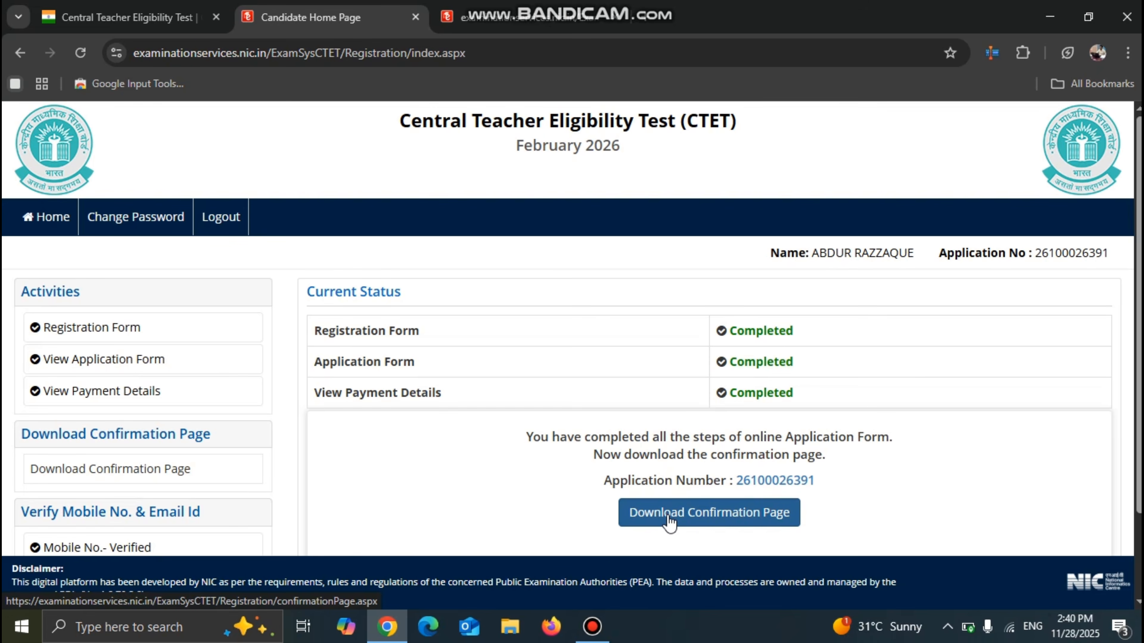
Open the Confirmation Page and scroll through its details and back to the top.
click(718, 523)
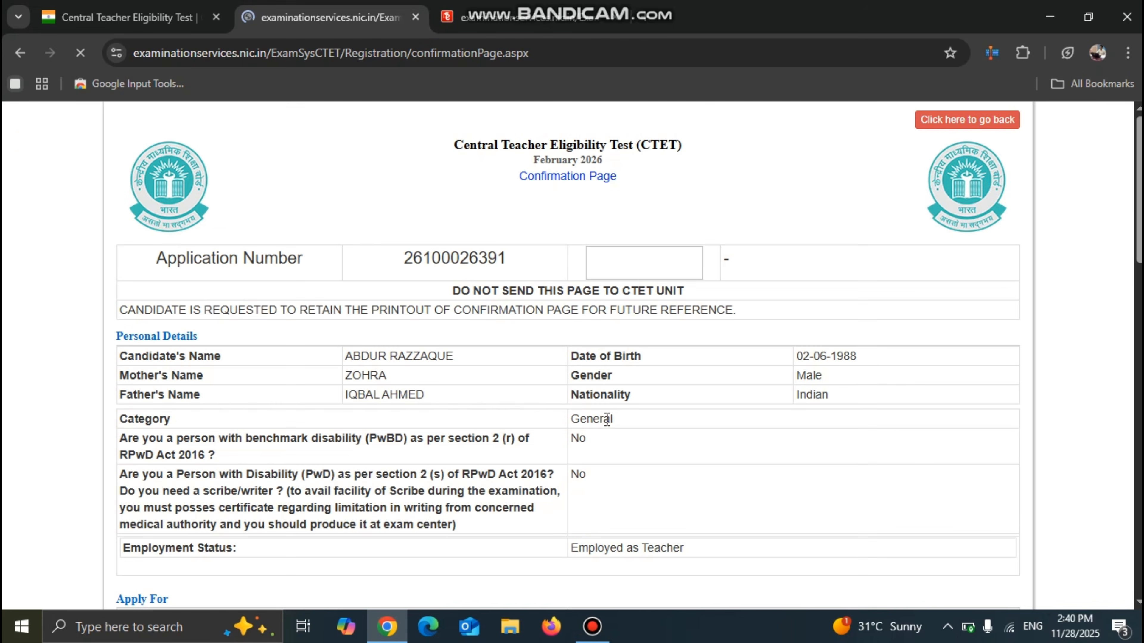
scroll(616, 421, down, 5)
scroll(614, 416, down, 20)
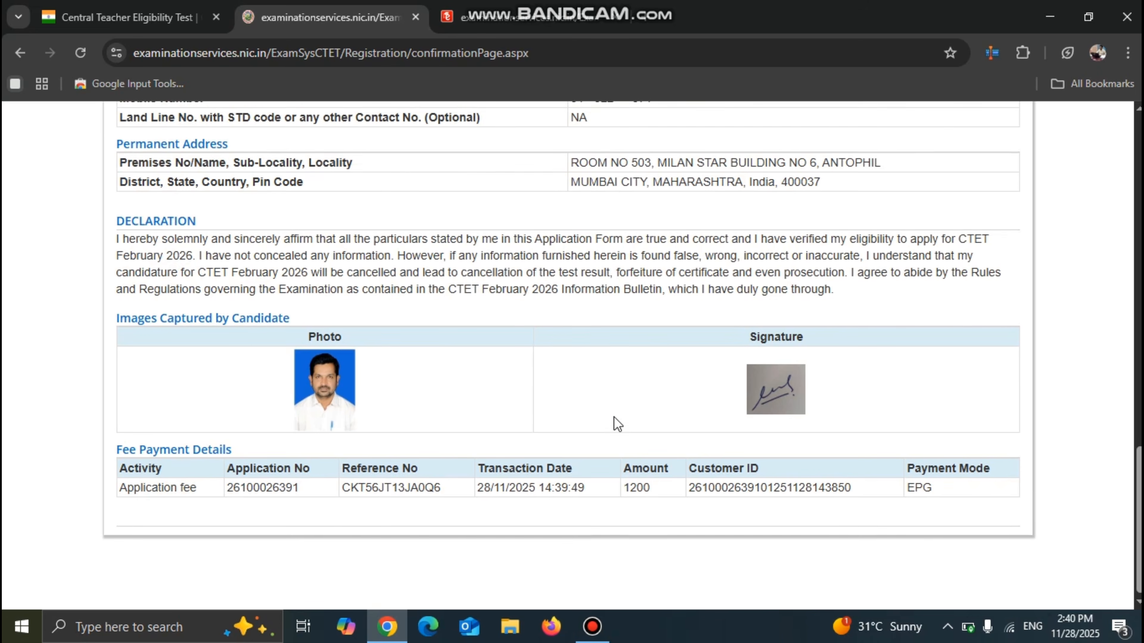
scroll(614, 416, up, 20)
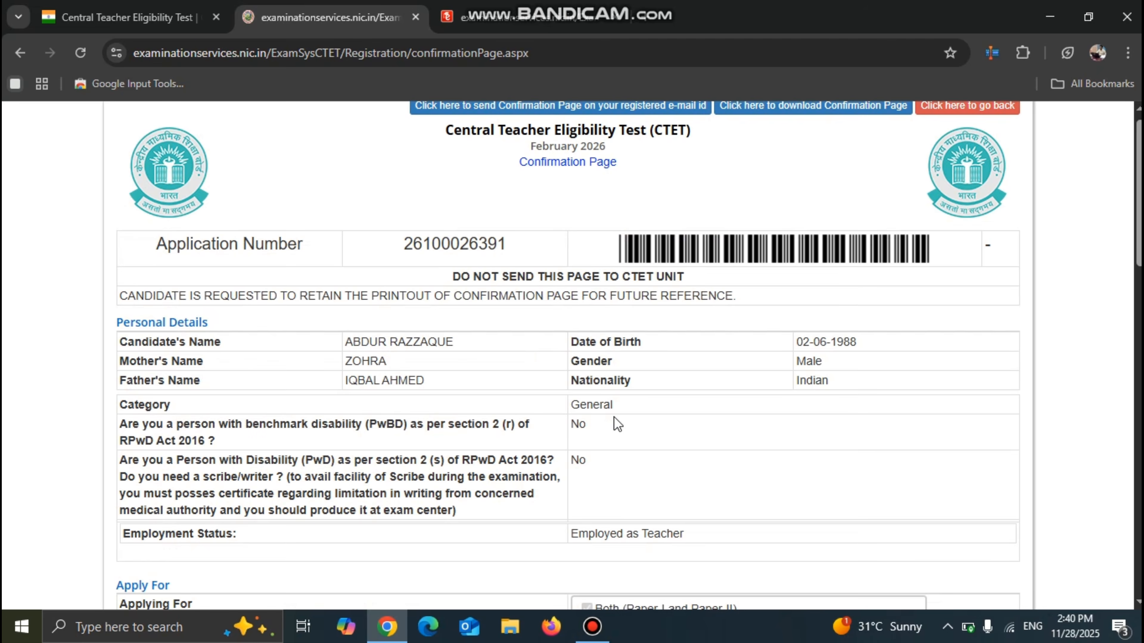
scroll(614, 424, up, 1)
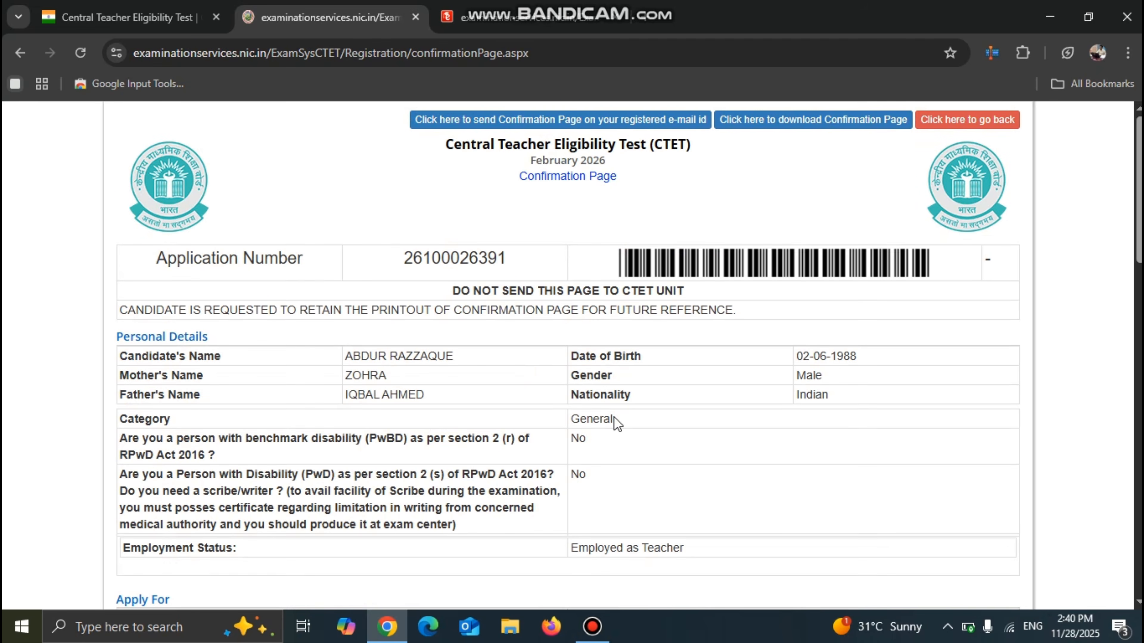